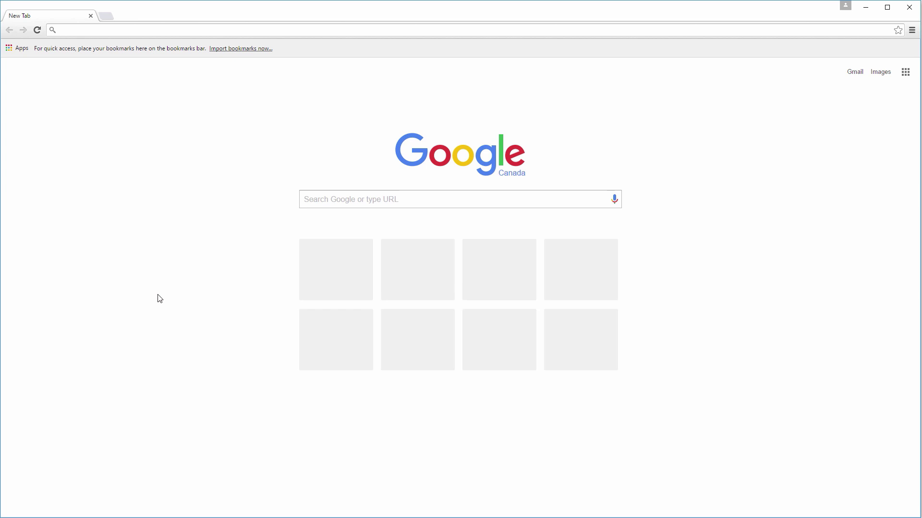
{"action": "type", "text": "cmake"}
- Download cmake-3.5.2-win32-x86.msi from the cmake.org download page
{"action": "key", "text": "Return"}
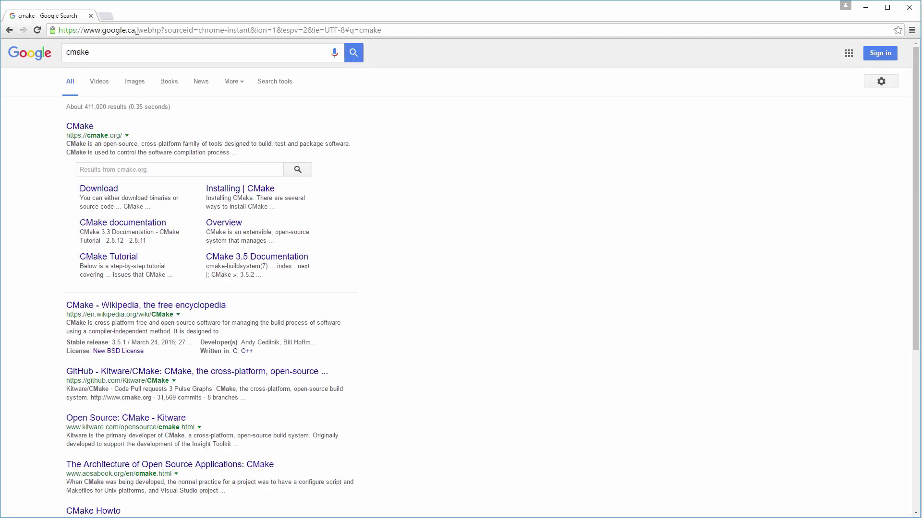
{"action": "left_click", "coordinate": [84, 124]}
{"action": "left_click", "coordinate": [252, 398]}
{"action": "scroll", "coordinate": [553, 435], "scroll_direction": "down", "scroll_amount": 1}
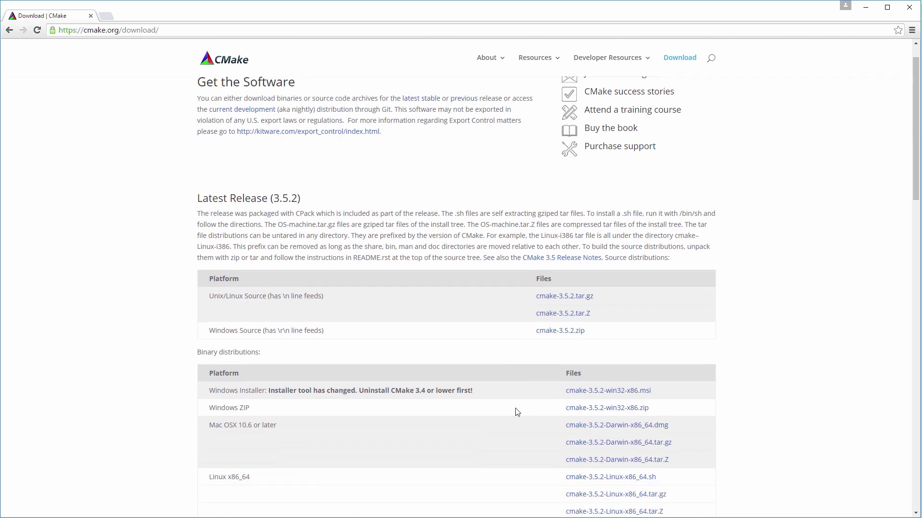
{"action": "left_click", "coordinate": [603, 373]}
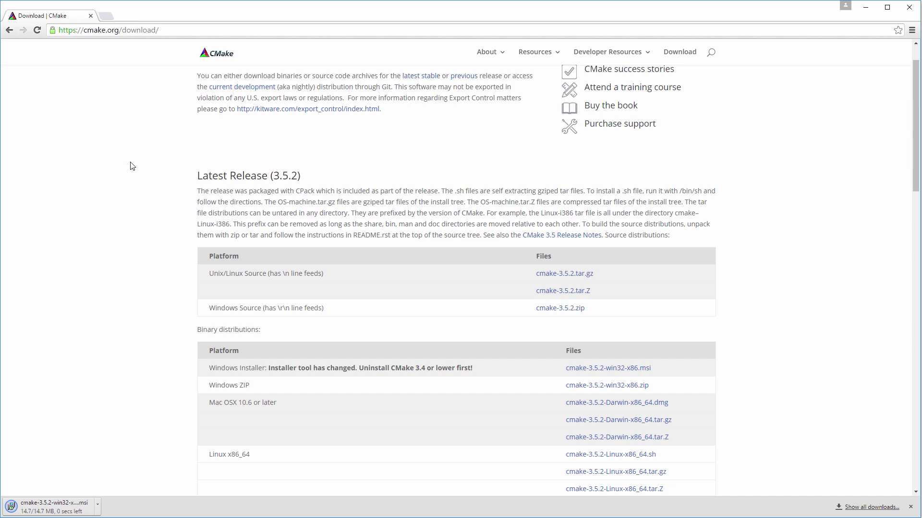
- Download the Freeglut 3.0.0 release from freeglut.sourceforge.net in a new tab
{"action": "left_click", "coordinate": [105, 16]}
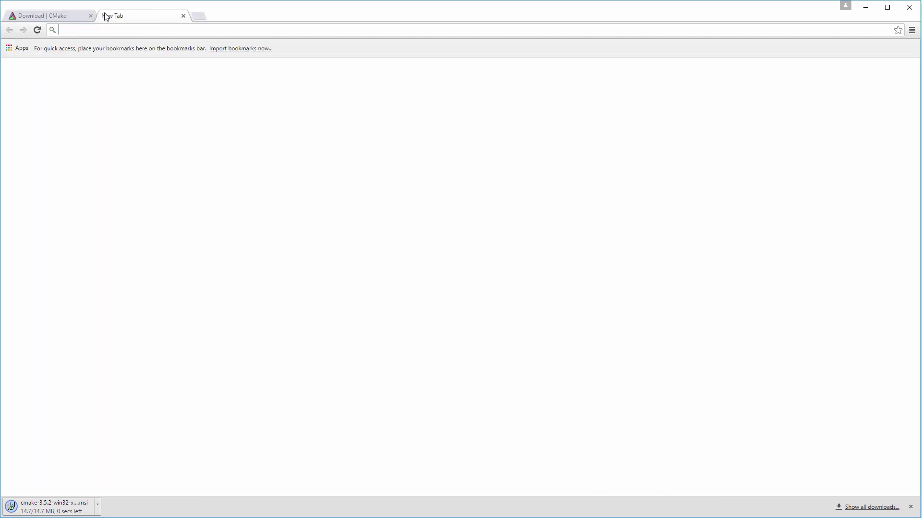
{"action": "type", "text": "freeglut"}
{"action": "key", "text": "Return"}
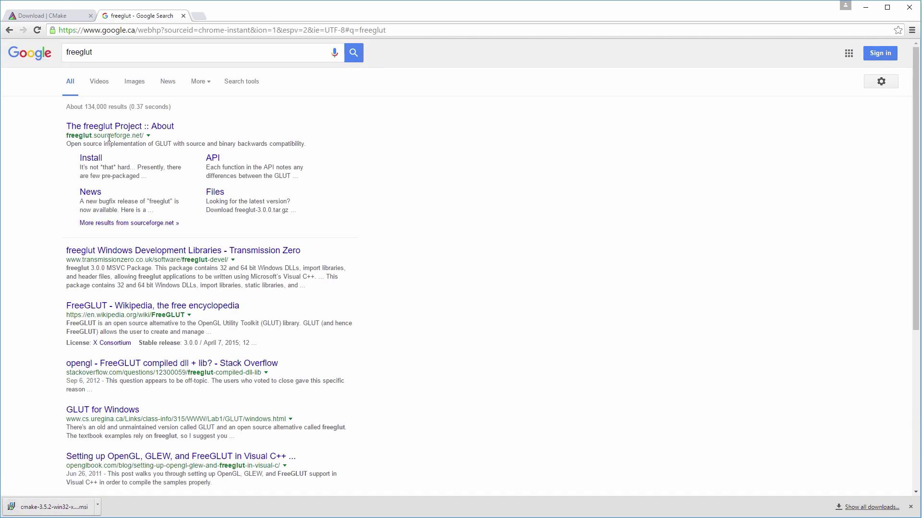
{"action": "left_click", "coordinate": [146, 128]}
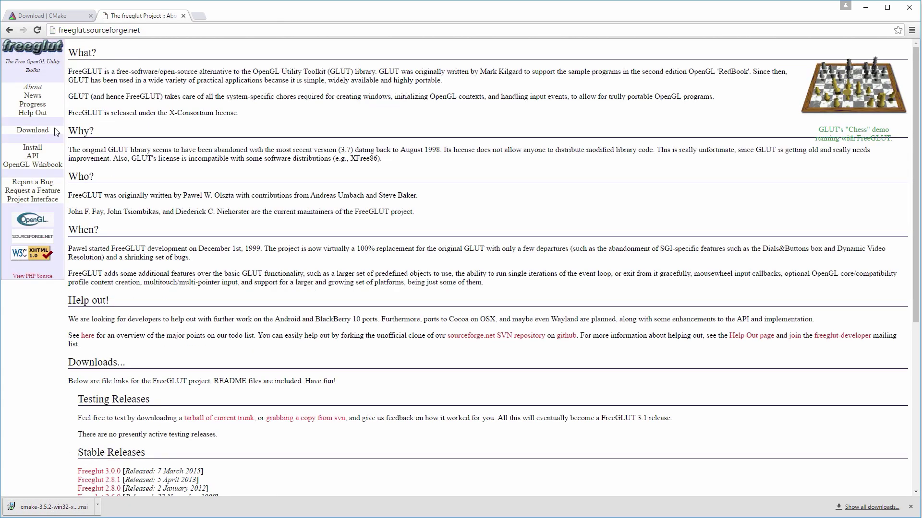
{"action": "left_click", "coordinate": [37, 131]}
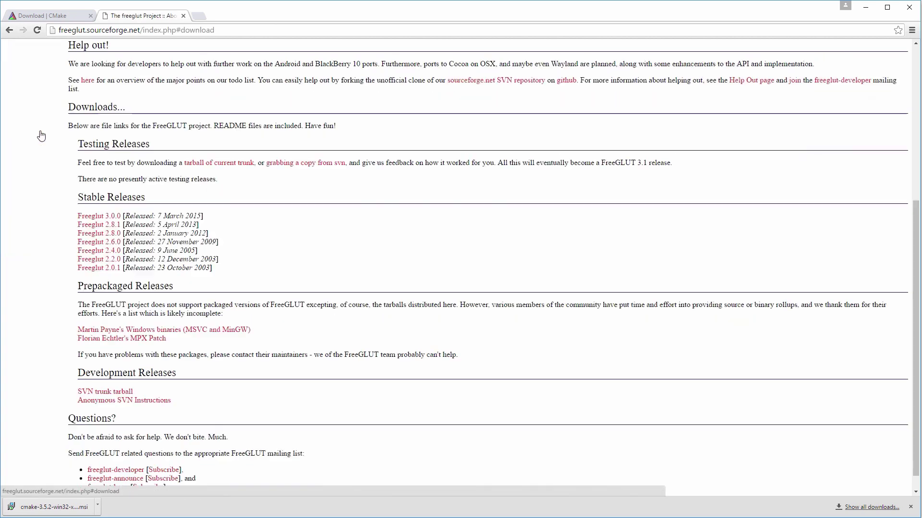
{"action": "left_click", "coordinate": [112, 218]}
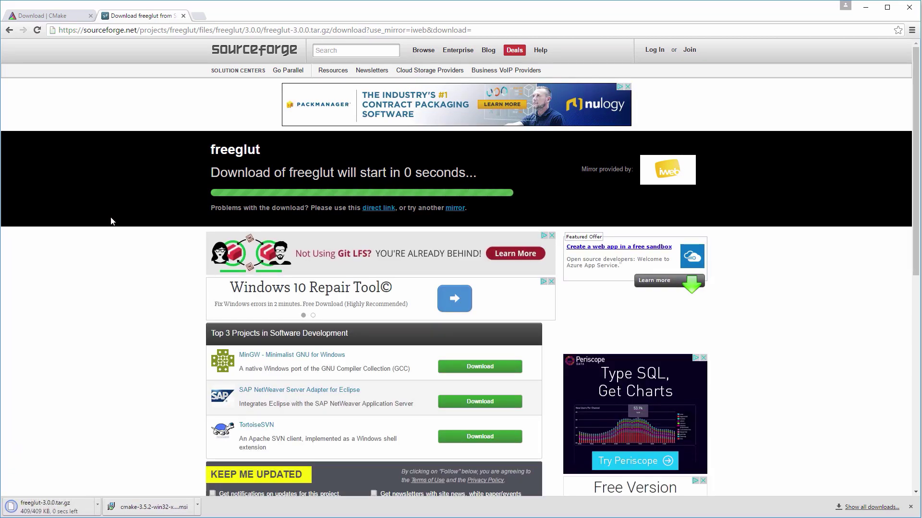
- Download the GLEW 1.13.0 source zip from glew.sourceforge.net, then close the other tabs
{"action": "left_click", "coordinate": [198, 16]}
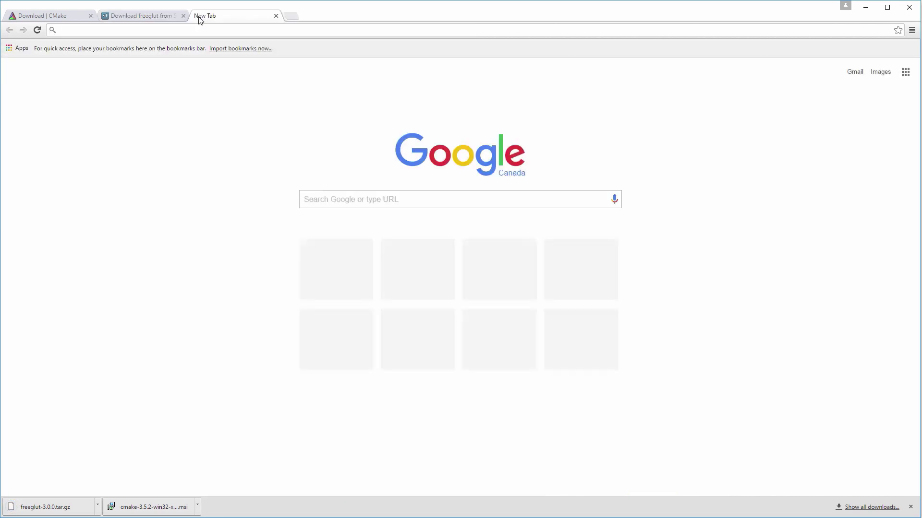
{"action": "type", "text": "glew"}
{"action": "key", "text": "Return"}
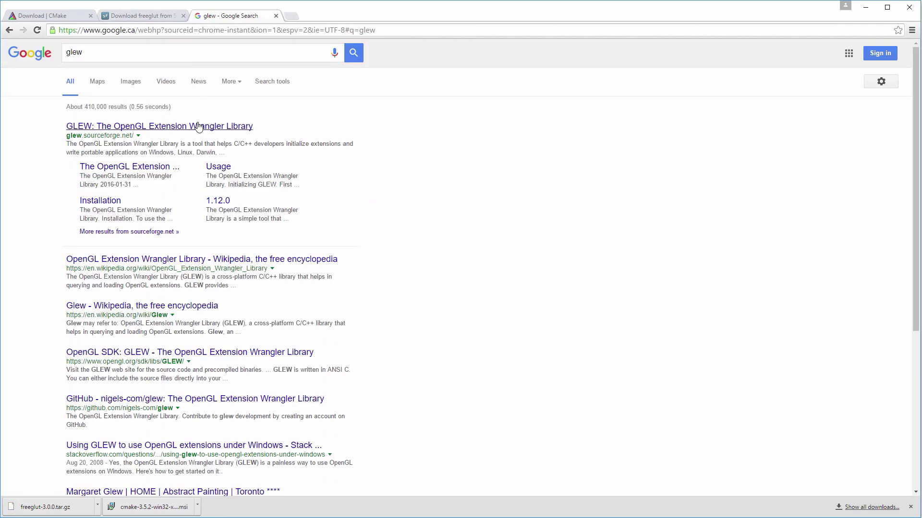
{"action": "left_click", "coordinate": [197, 125]}
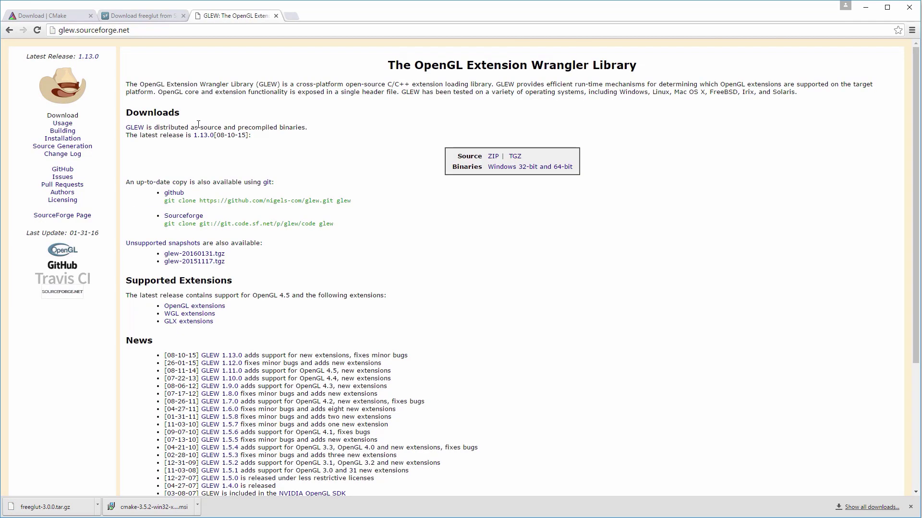
{"action": "left_click", "coordinate": [493, 158]}
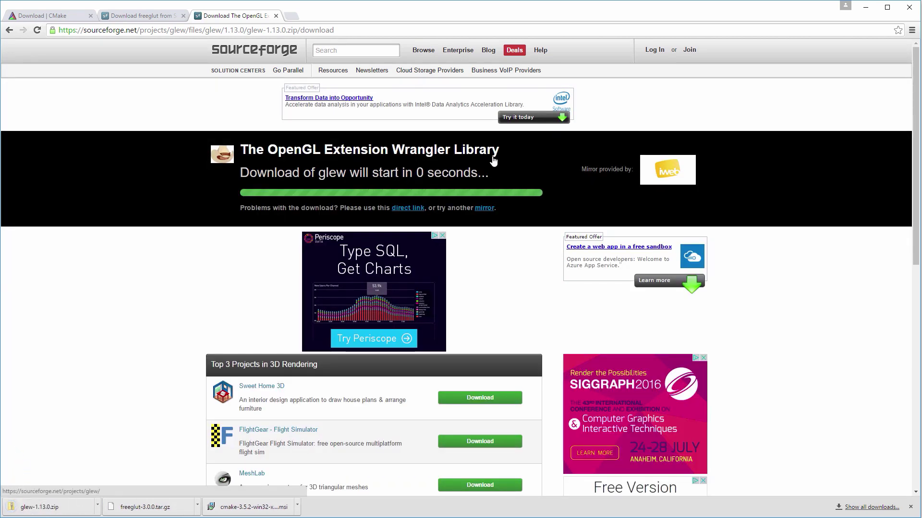
{"action": "left_click", "coordinate": [291, 16]}
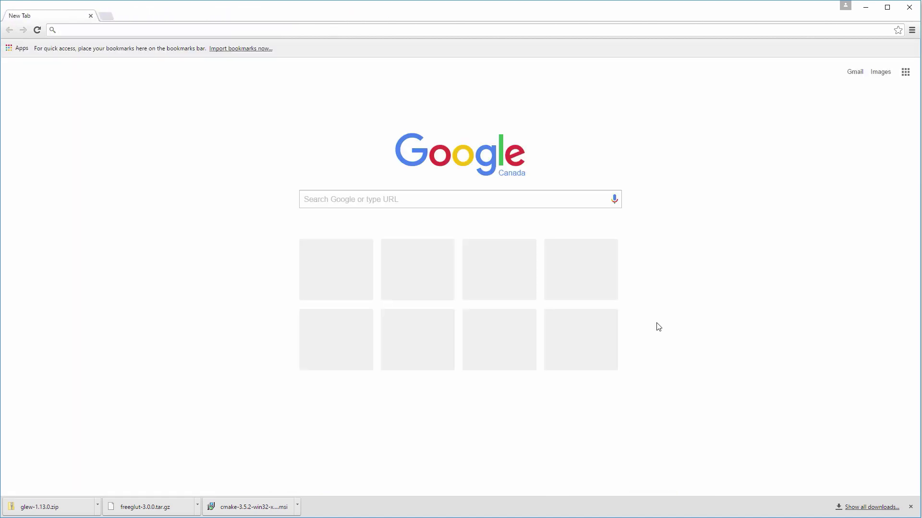
- Launch the CMake 3.5.2 installer from Downloads and accept the license terms
{"action": "left_click", "coordinate": [865, 6]}
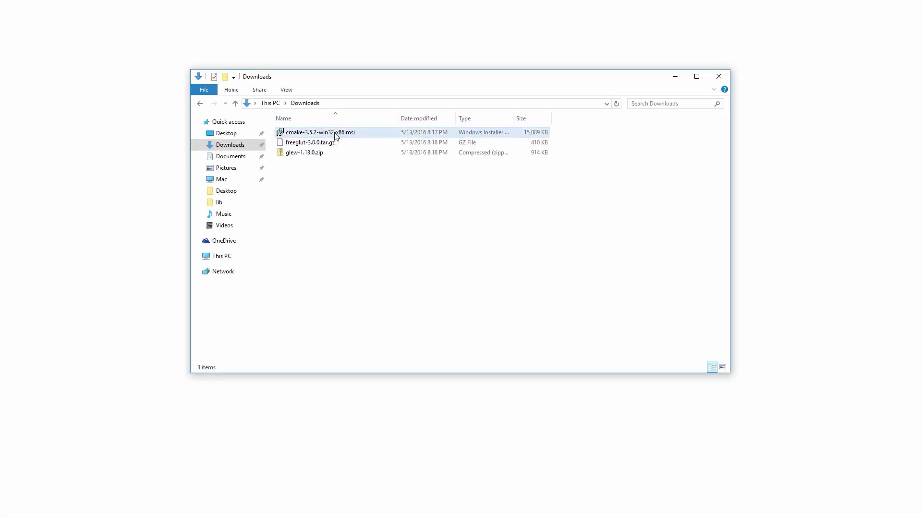
{"action": "double_click", "coordinate": [335, 134]}
{"action": "left_click", "coordinate": [493, 295]}
{"action": "left_click", "coordinate": [508, 356]}
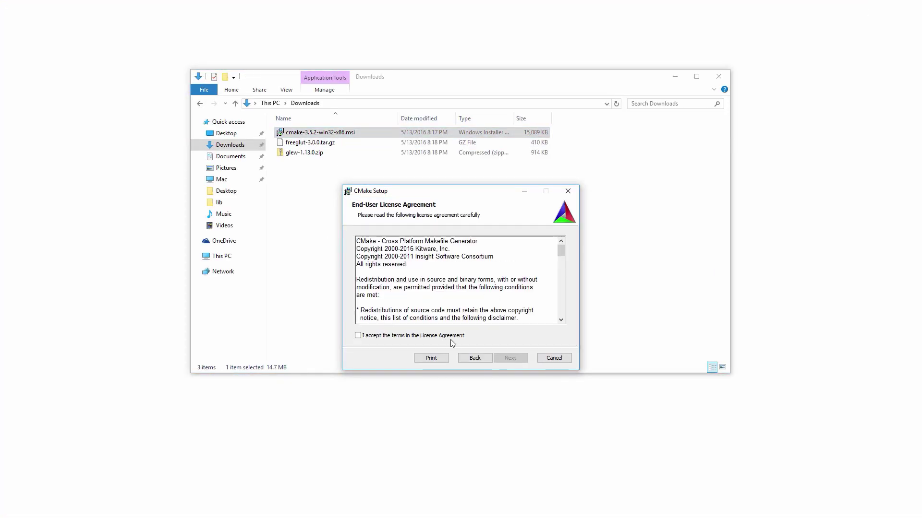
{"action": "left_click", "coordinate": [447, 336]}
- Install CMake with default options, approving the UAC prompt, and finish setup
{"action": "left_click", "coordinate": [510, 358]}
{"action": "left_click", "coordinate": [510, 358]}
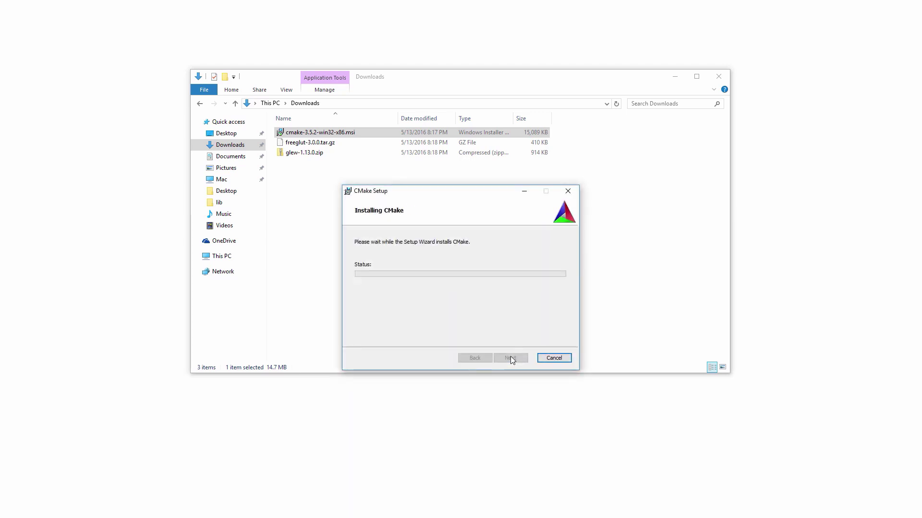
{"action": "left_click", "coordinate": [507, 295]}
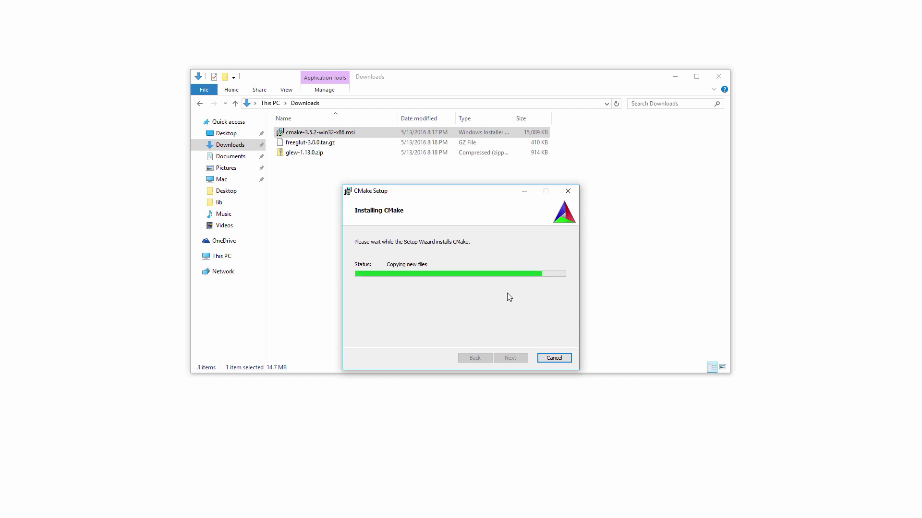
{"action": "left_click", "coordinate": [508, 359]}
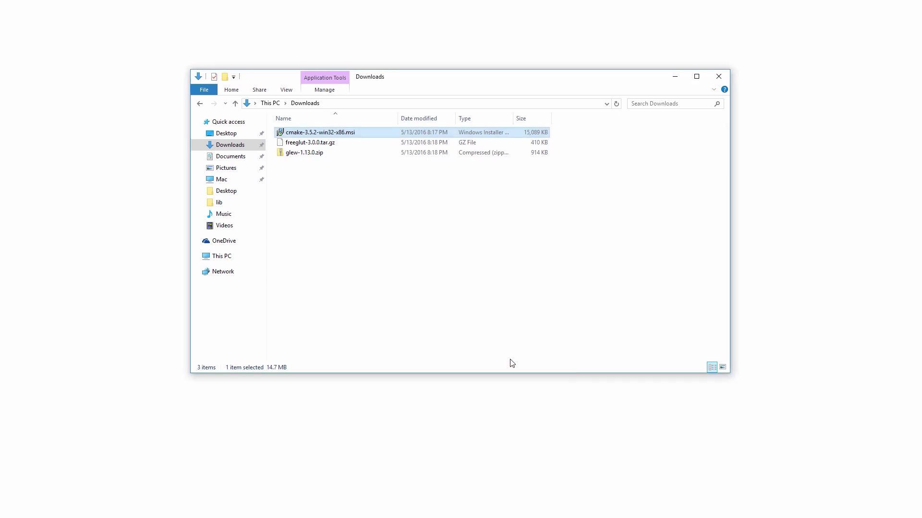
- Extract freeglut-3.0.0.tar.gz with 7-Zip and move the freeglut-3.0.0 folder to the desktop
{"action": "right_click", "coordinate": [312, 143]}
{"action": "left_click", "coordinate": [483, 203]}
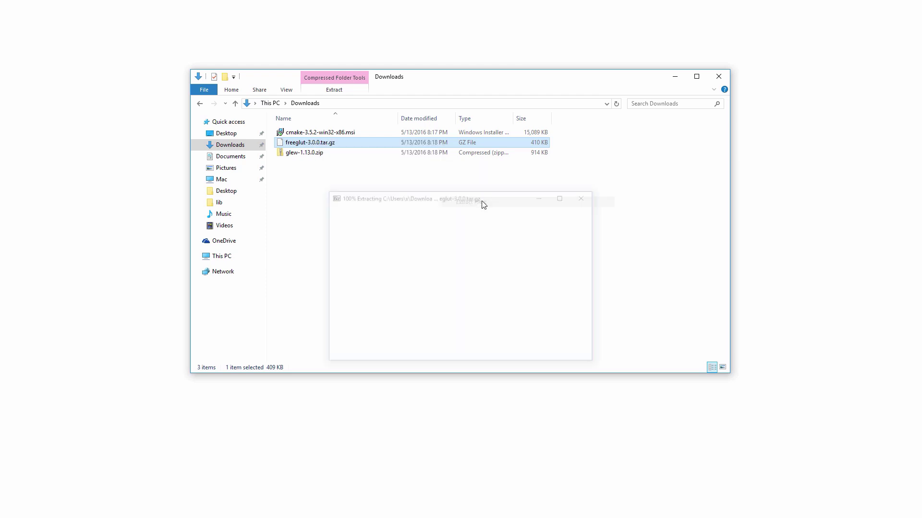
{"action": "left_click", "coordinate": [321, 164]}
{"action": "right_click", "coordinate": [318, 163]}
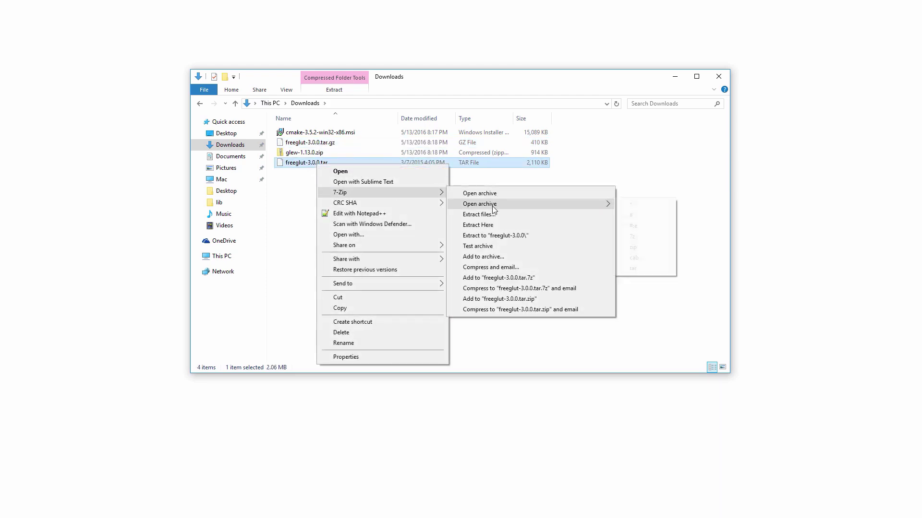
{"action": "left_click", "coordinate": [494, 225]}
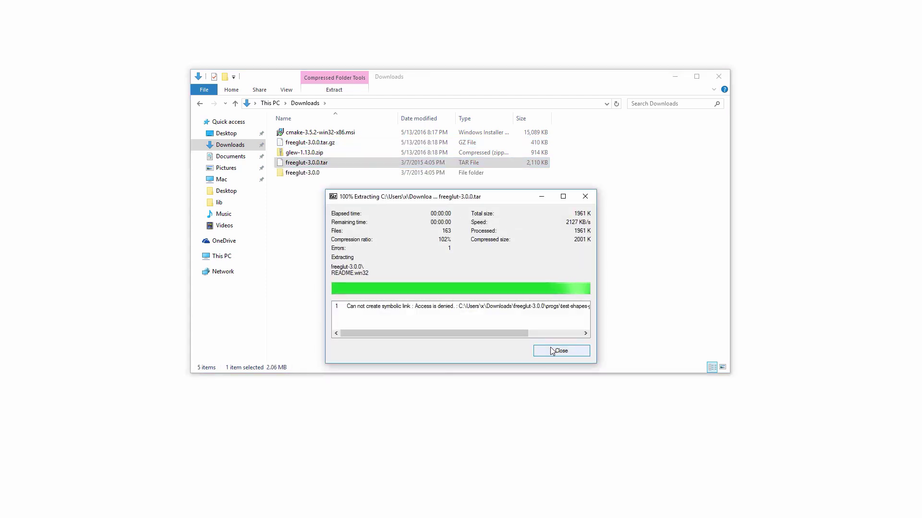
{"action": "left_click", "coordinate": [551, 352]}
{"action": "mouse_move", "coordinate": [284, 175]}
{"action": "left_mouse_down"}
{"action": "mouse_move", "coordinate": [824, 115]}
{"action": "mouse_move", "coordinate": [868, 62]}
{"action": "left_mouse_up"}
- Extract glew-1.13.0.zip with 7-Zip and move the glew-1.13.0 folder to the desktop
{"action": "right_click", "coordinate": [290, 154]}
{"action": "mouse_move", "coordinate": [312, 207]}
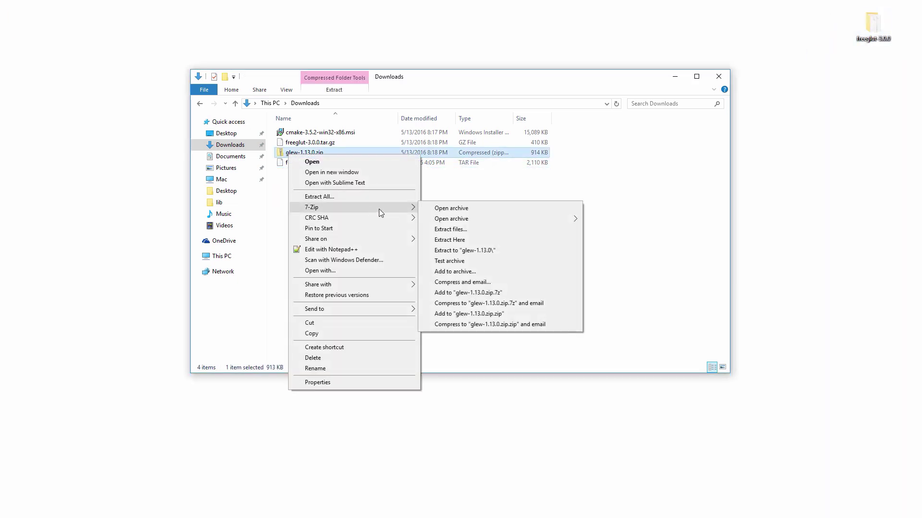
{"action": "left_click", "coordinate": [476, 240]}
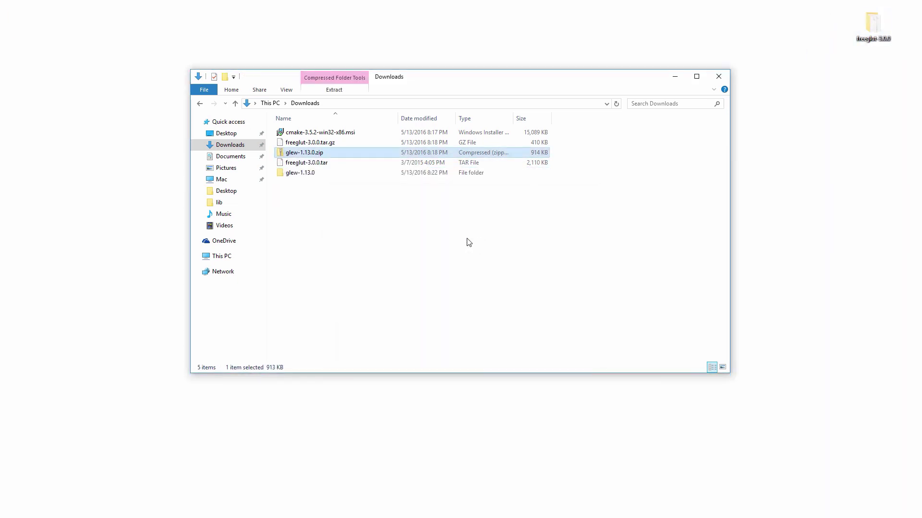
{"action": "left_click_drag", "start_coordinate": [301, 173], "coordinate": [880, 99]}
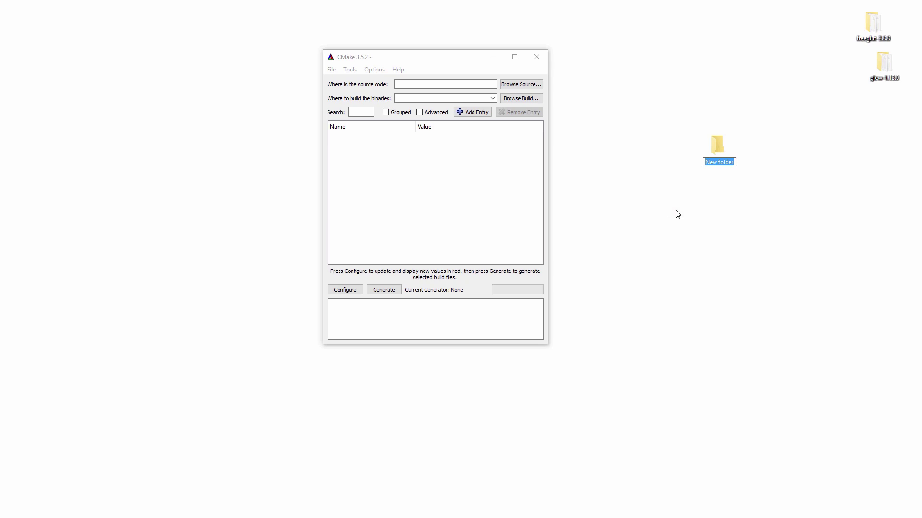
{"action": "type", "text": "freeglut_build"}
- Name the new desktop folder freeglut_build, then create a second folder named glew_build
{"action": "key", "text": "Return"}
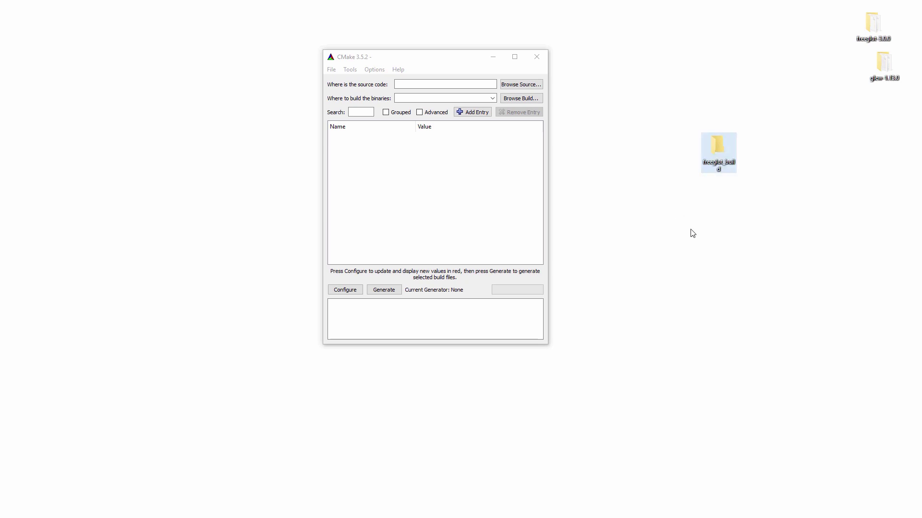
{"action": "left_click", "coordinate": [693, 233]}
{"action": "right_click", "coordinate": [727, 220]}
{"action": "left_click", "coordinate": [699, 298]}
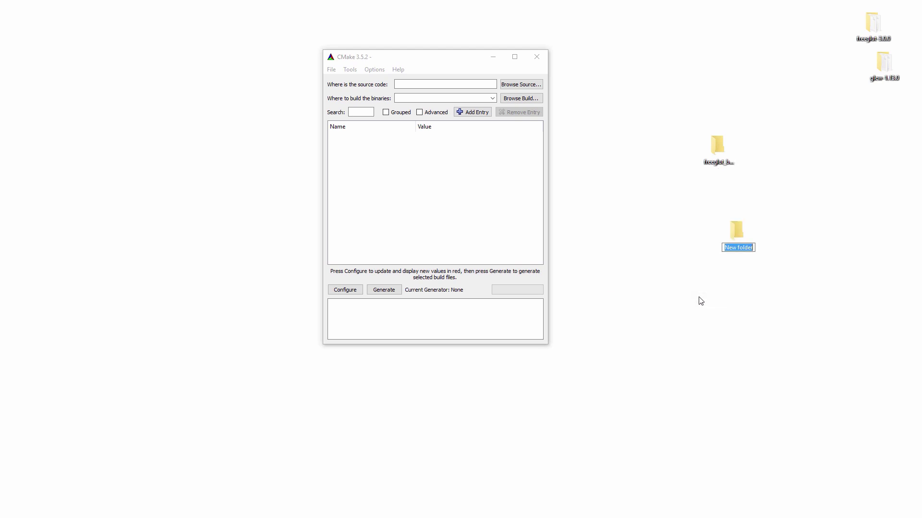
{"action": "type", "text": "glew_build"}
{"action": "key", "text": "Return"}
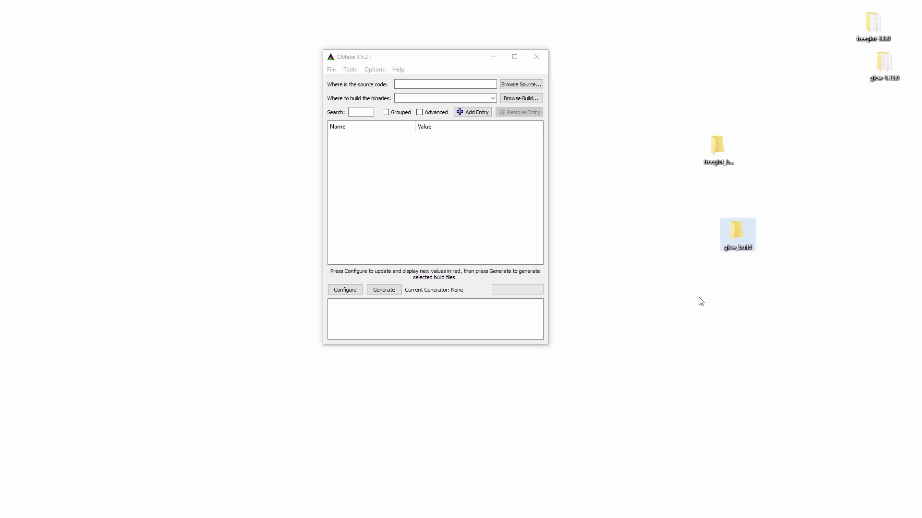
- Set Desktop/freeglut-3.0.0 as the CMake source folder
{"action": "left_click", "coordinate": [521, 84]}
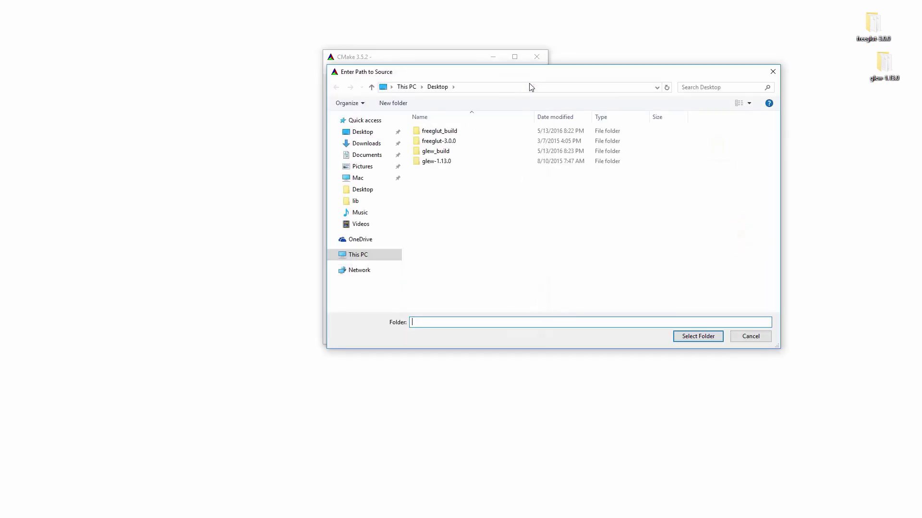
{"action": "left_click", "coordinate": [362, 135]}
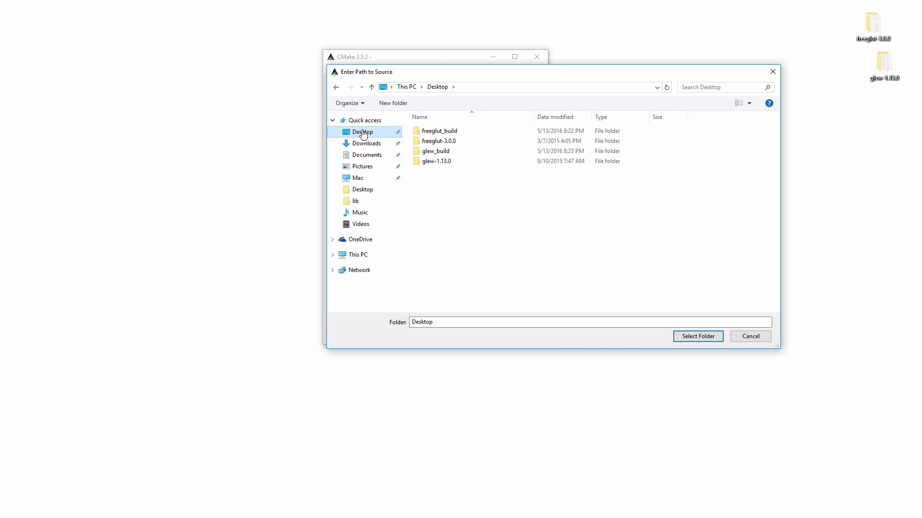
{"action": "double_click", "coordinate": [434, 141]}
{"action": "left_click", "coordinate": [686, 339]}
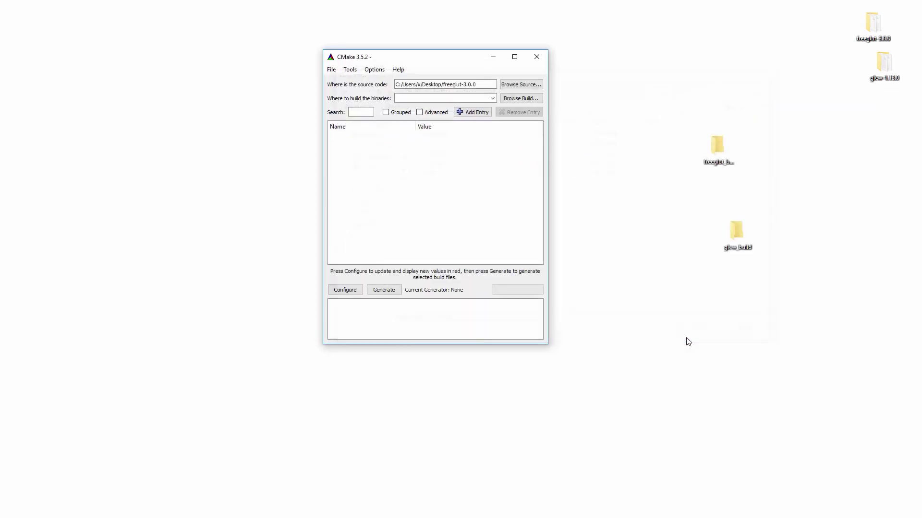
- Set Desktop/freeglut_build as the CMake build folder
{"action": "left_click", "coordinate": [512, 98]}
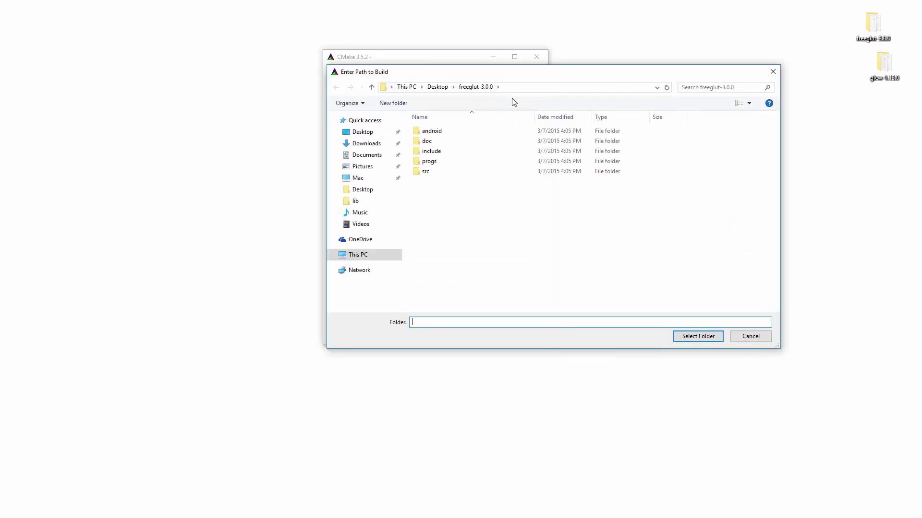
{"action": "left_click", "coordinate": [374, 137]}
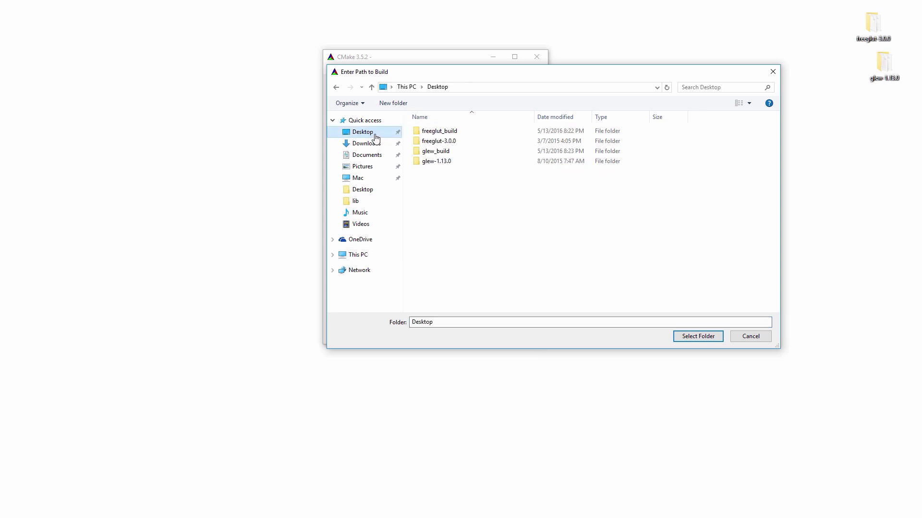
{"action": "left_click", "coordinate": [448, 134]}
{"action": "left_click", "coordinate": [691, 337]}
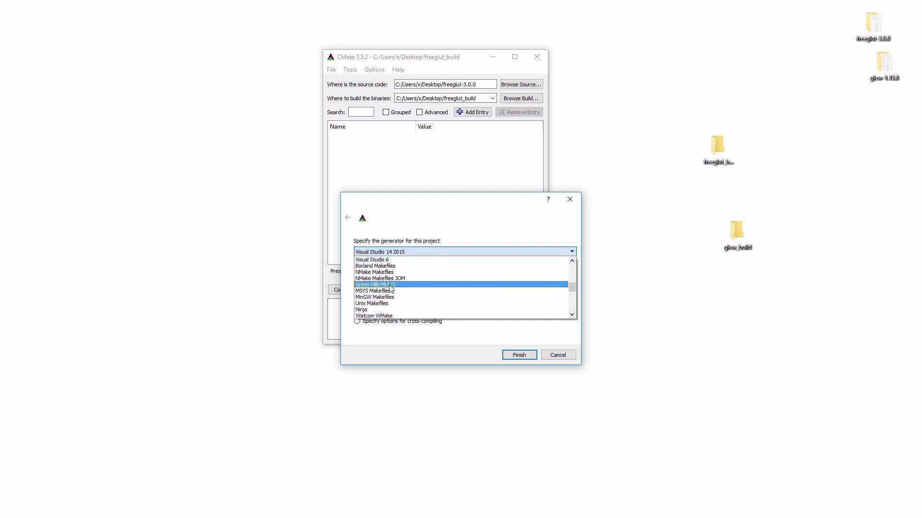
{"action": "scroll", "coordinate": [389, 290], "scroll_direction": "down", "scroll_amount": 2}
{"action": "scroll", "coordinate": [391, 291], "scroll_direction": "down", "scroll_amount": 1}
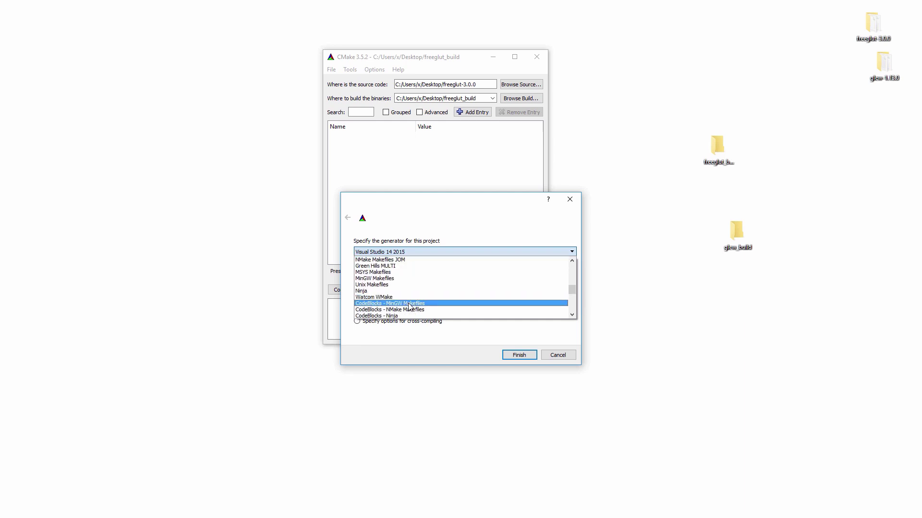
- Configure freeglut with the CodeBlocks - MinGW Makefiles generator and default native compilers
{"action": "left_click", "coordinate": [409, 303]}
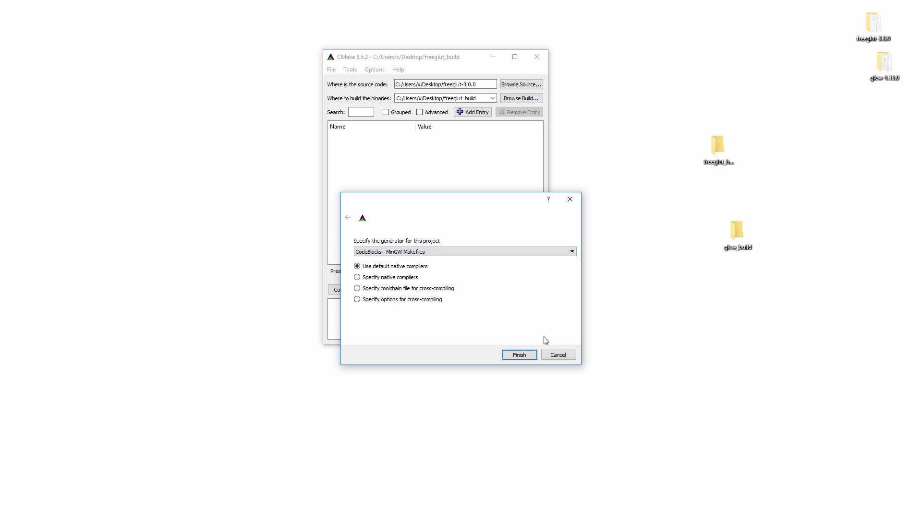
{"action": "left_click", "coordinate": [526, 356]}
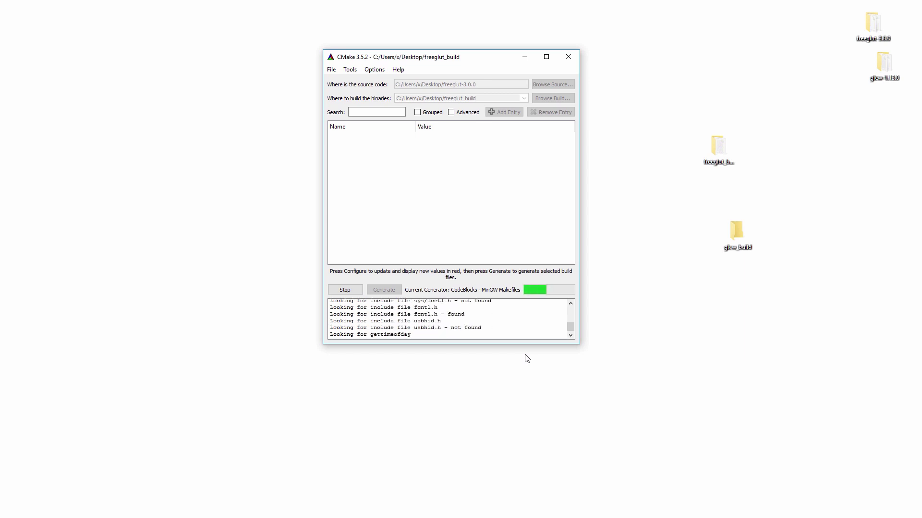
- Reconfigure freeglut until options settle, then generate the build files
{"action": "left_click", "coordinate": [350, 295]}
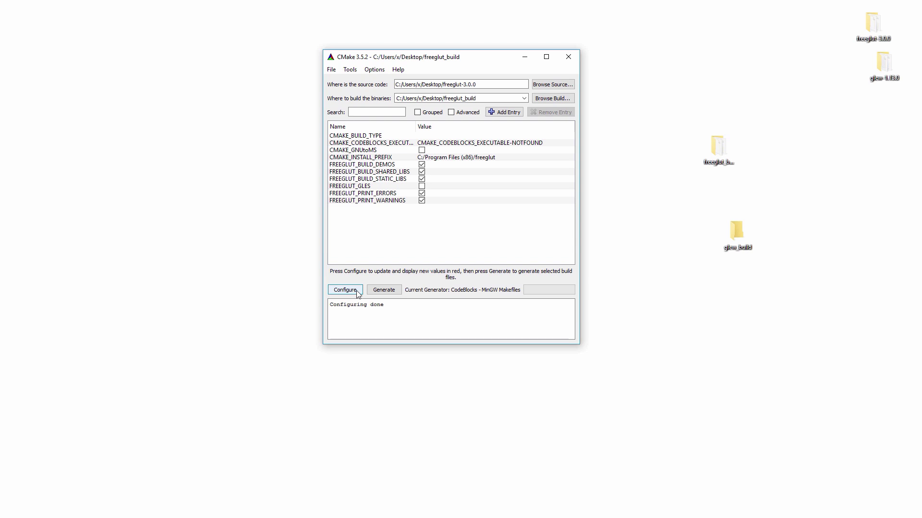
{"action": "left_click", "coordinate": [384, 291]}
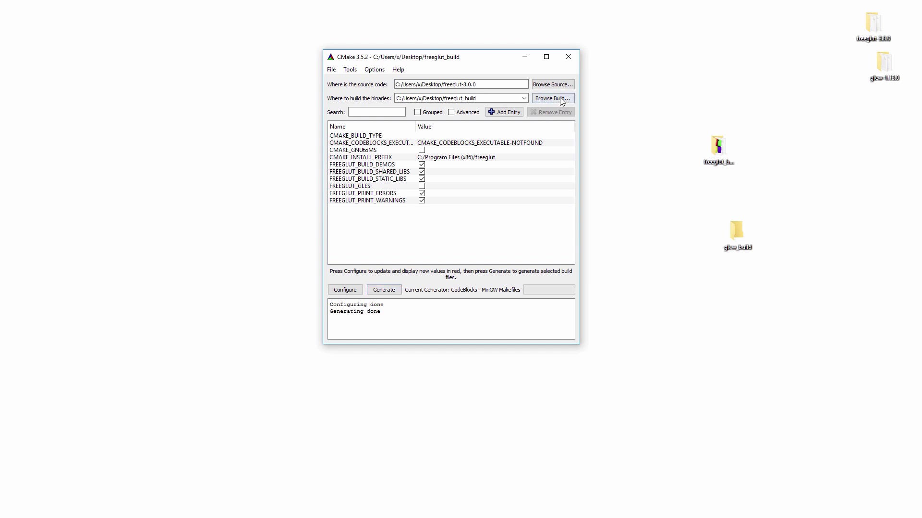
- Set Desktop/glew-1.13.0/build/cmake as the CMake source folder
{"action": "left_click", "coordinate": [552, 85]}
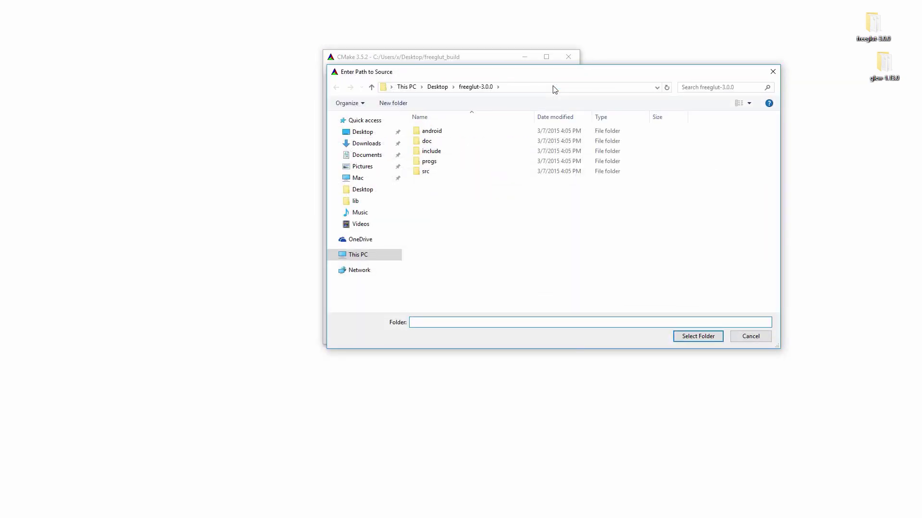
{"action": "left_click", "coordinate": [371, 88]}
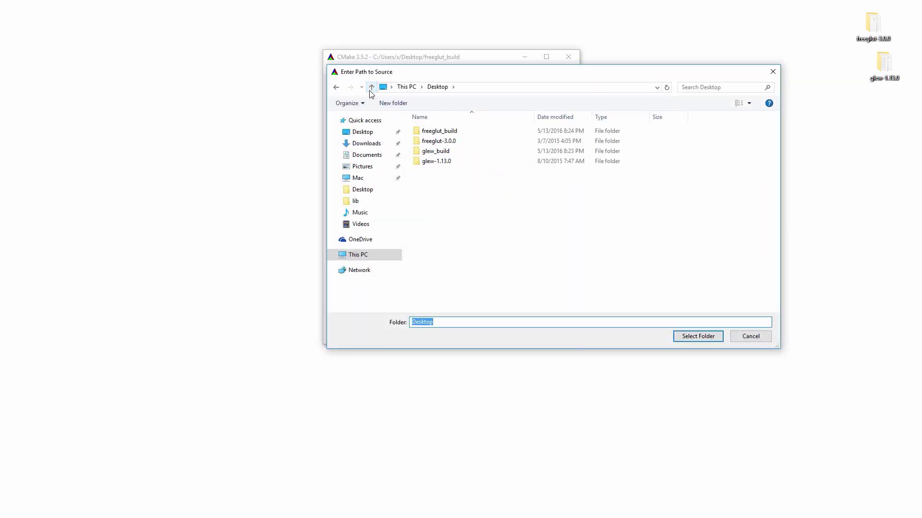
{"action": "double_click", "coordinate": [444, 162]}
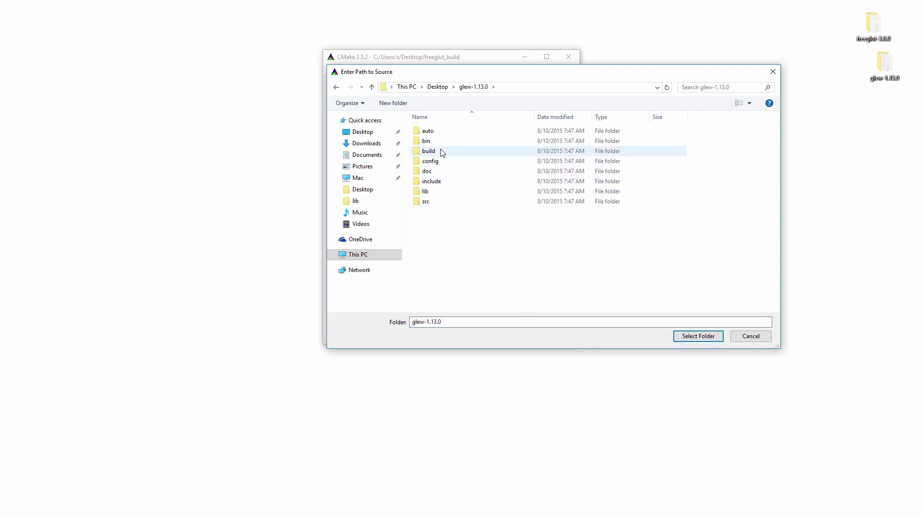
{"action": "double_click", "coordinate": [442, 153]}
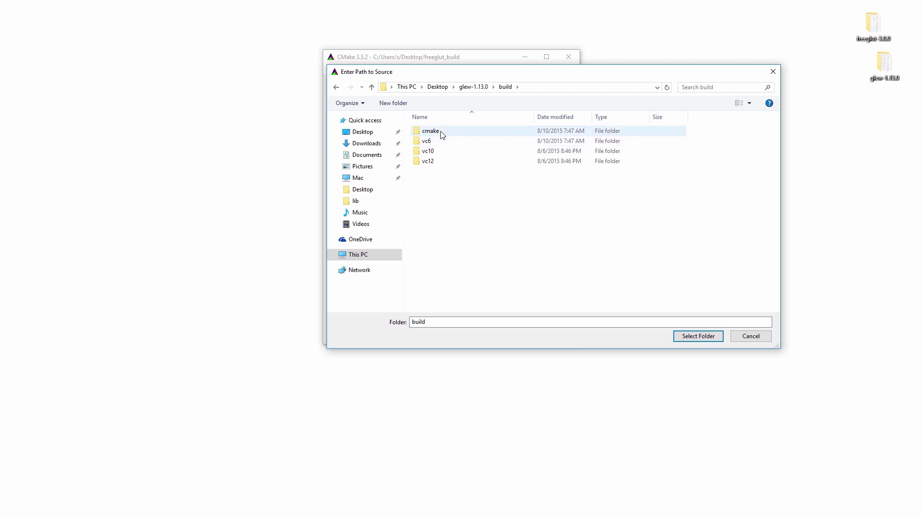
{"action": "double_click", "coordinate": [441, 135]}
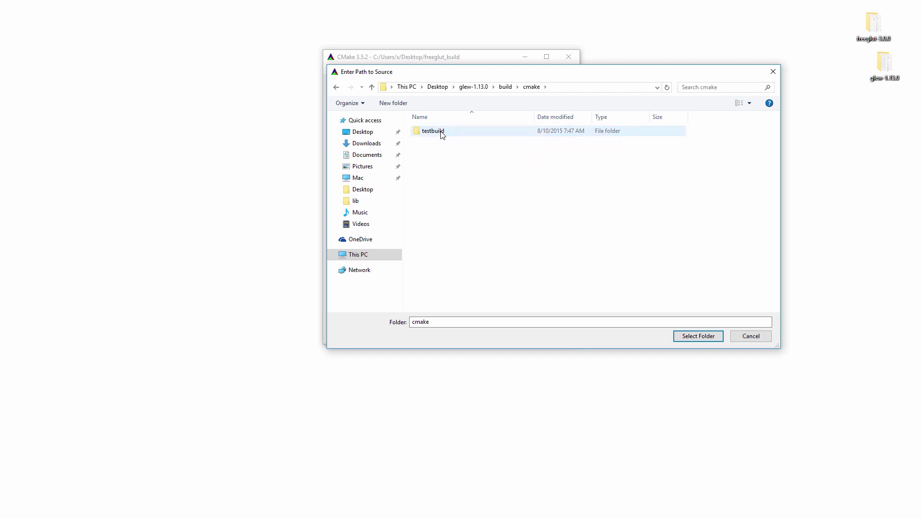
{"action": "left_click", "coordinate": [696, 336]}
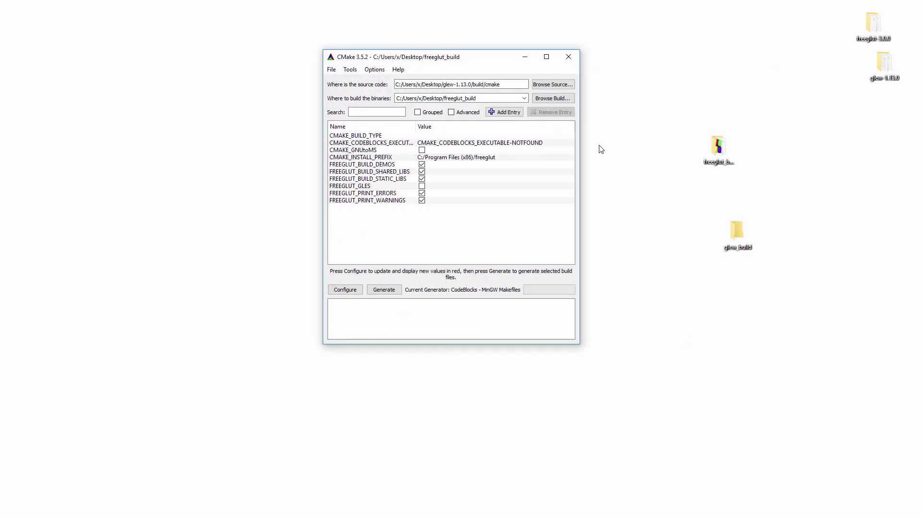
- Set Desktop/glew_build as the CMake build folder
{"action": "left_click", "coordinate": [561, 102]}
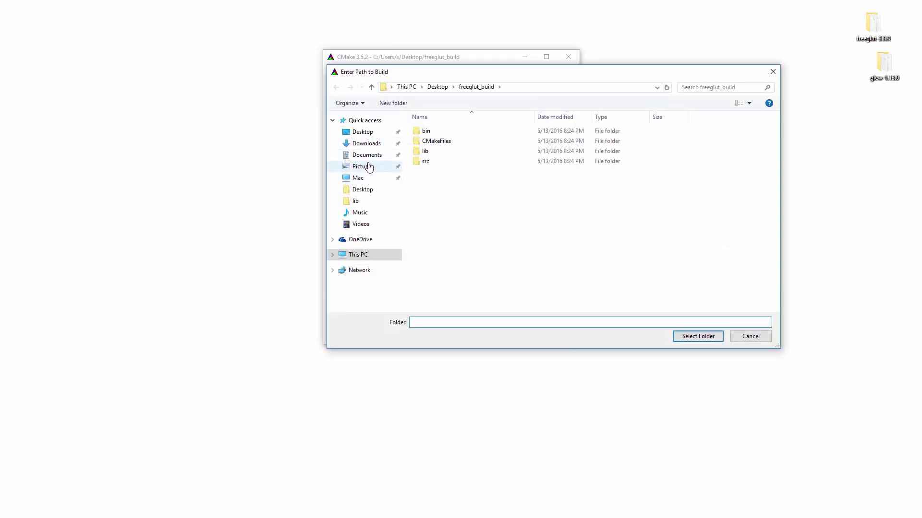
{"action": "mouse_move", "coordinate": [366, 144]}
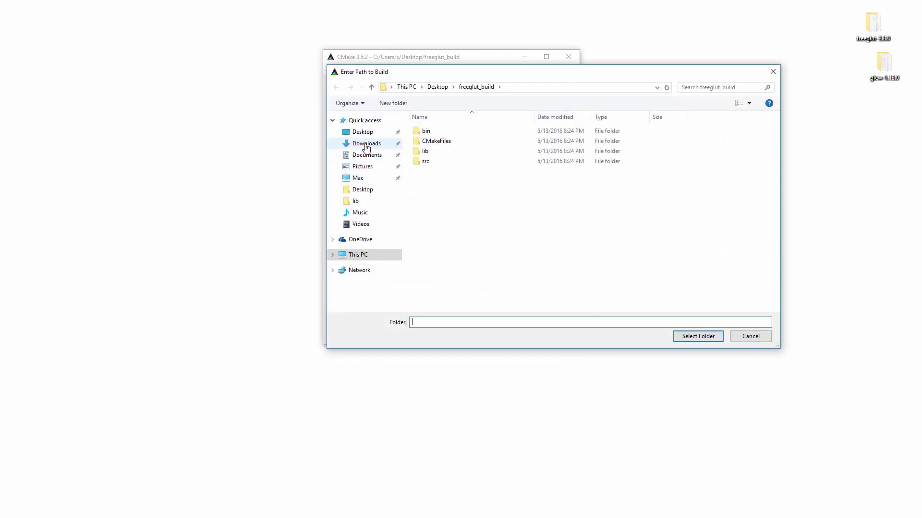
{"action": "left_click", "coordinate": [364, 134]}
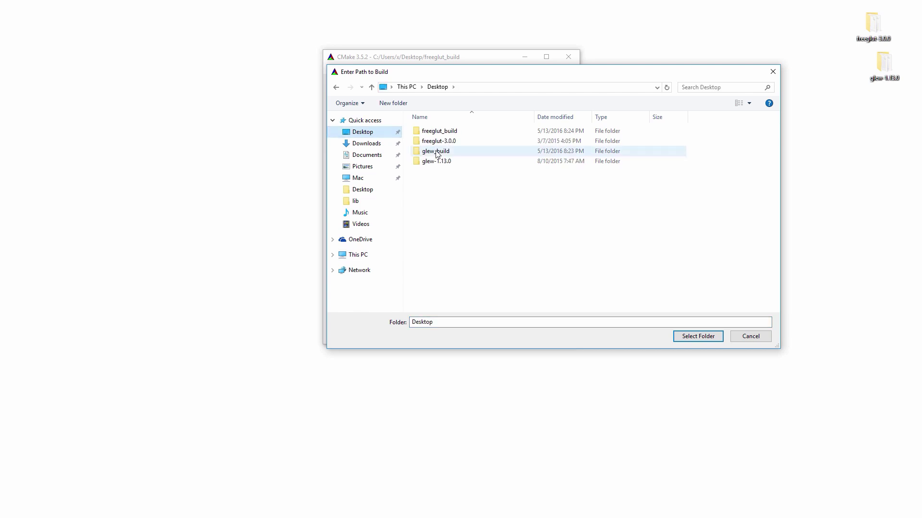
{"action": "left_click", "coordinate": [437, 155]}
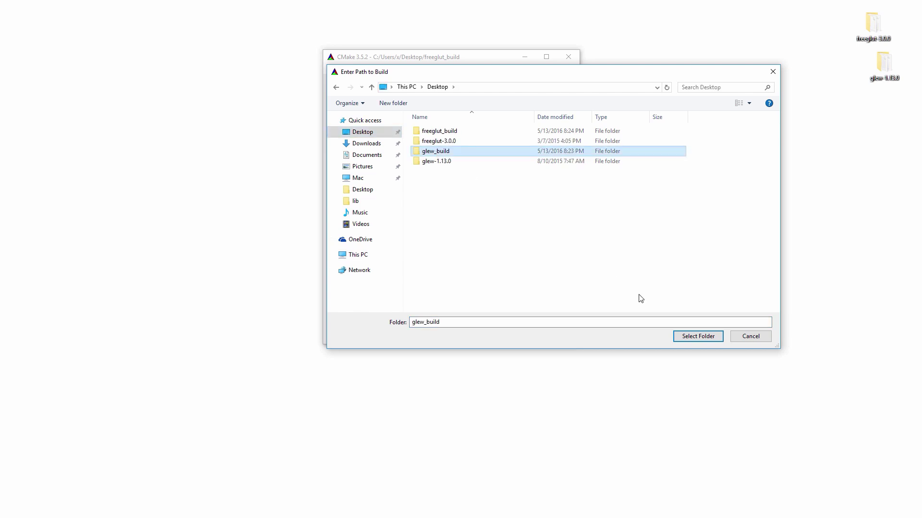
{"action": "left_click", "coordinate": [688, 338]}
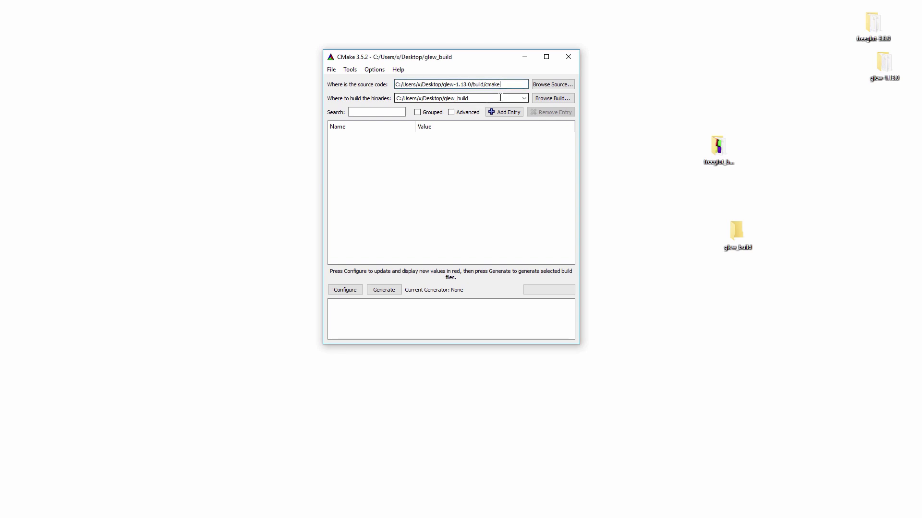
- Configure GLEW twice with the CodeBlocks - MinGW Makefiles generator, then generate its build files into glew_build
{"action": "left_click", "coordinate": [345, 290]}
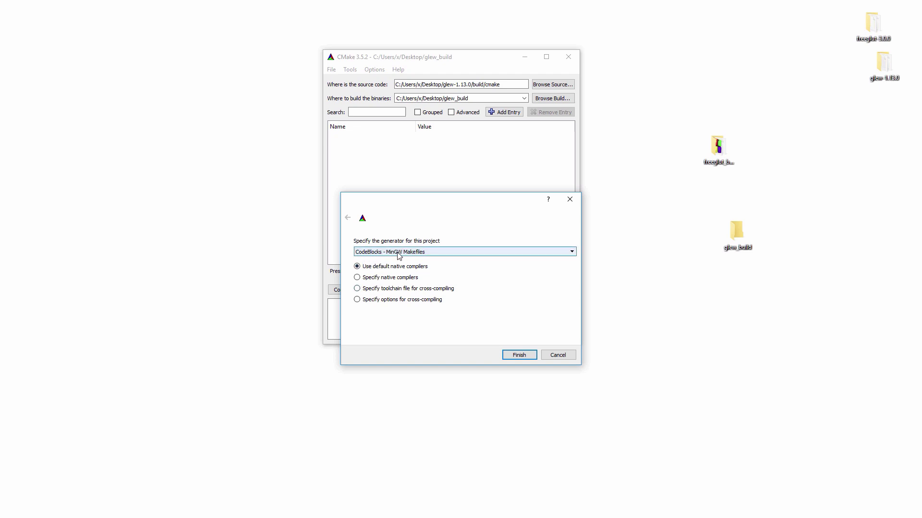
{"action": "left_click", "coordinate": [518, 355]}
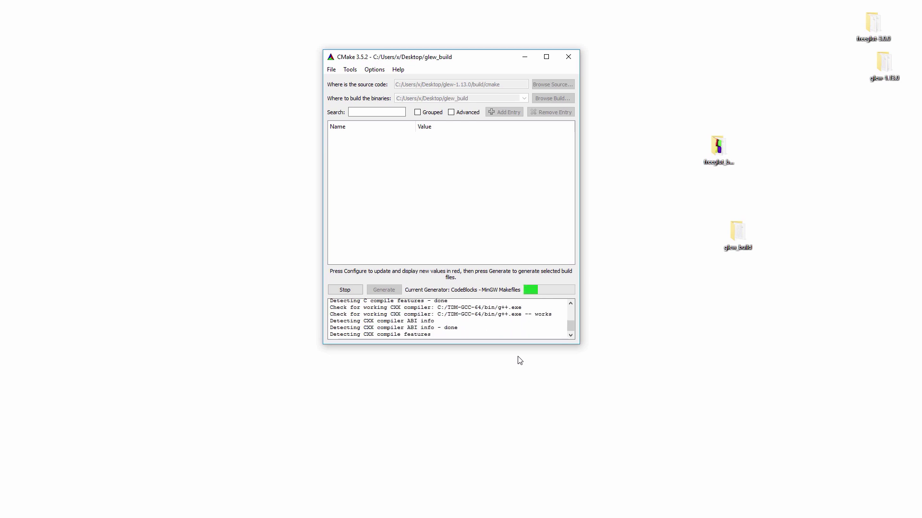
{"action": "left_click", "coordinate": [354, 293]}
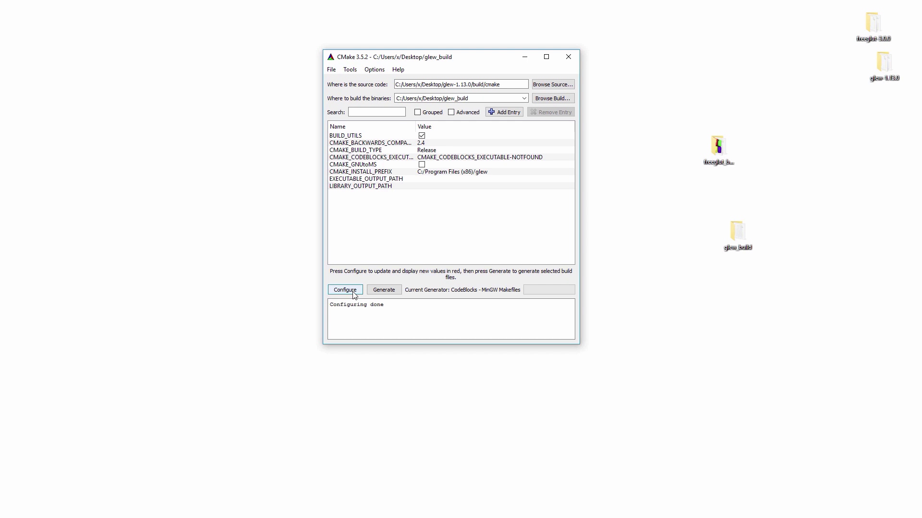
{"action": "left_click", "coordinate": [387, 290]}
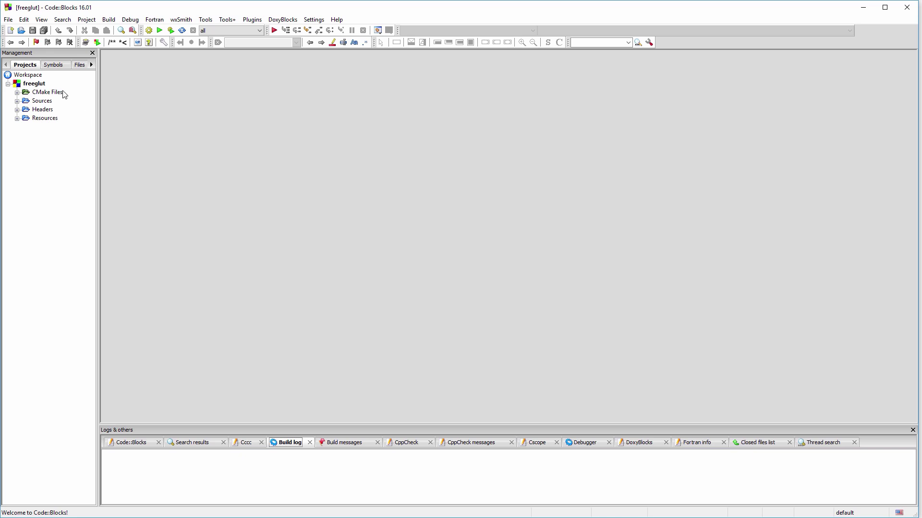
- Build the freeglut project and review the Build messages showing 0 errors and 6 warnings
{"action": "left_click", "coordinate": [42, 85]}
{"action": "right_click", "coordinate": [41, 87]}
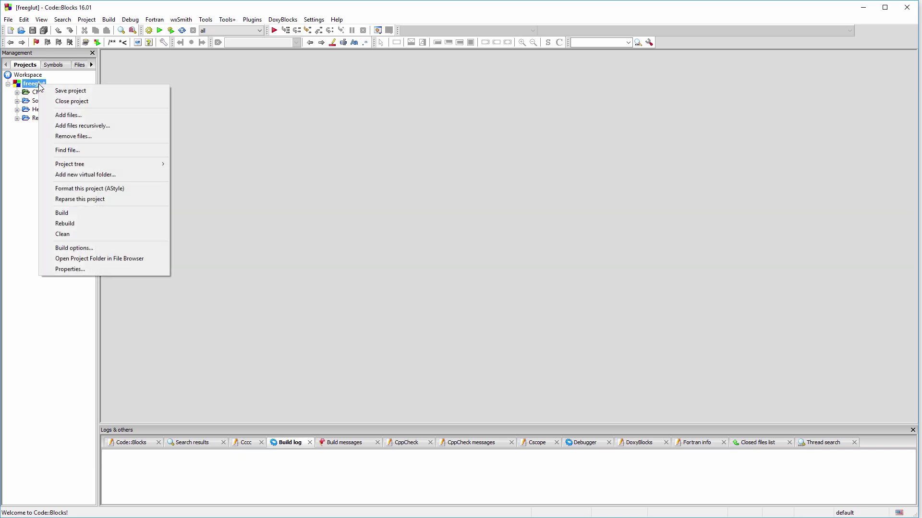
{"action": "left_click", "coordinate": [74, 214]}
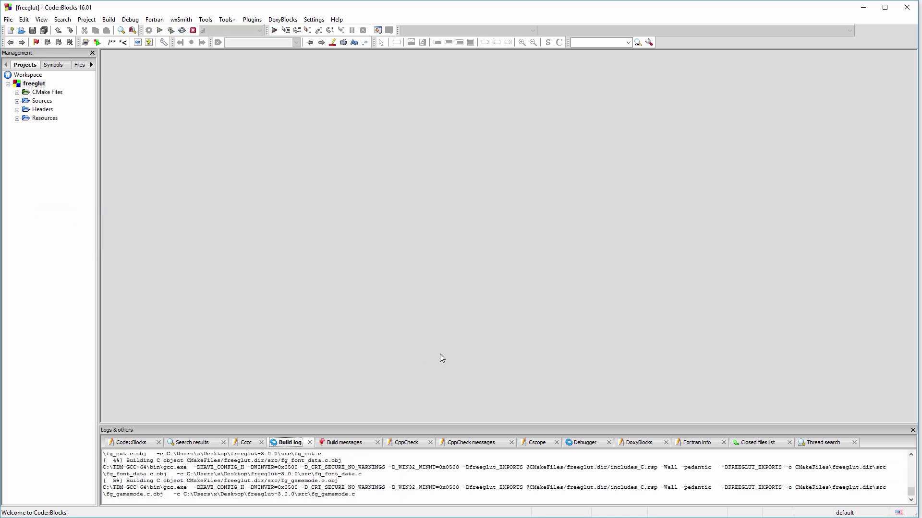
{"action": "left_click_drag", "start_coordinate": [439, 425], "coordinate": [427, 242]}
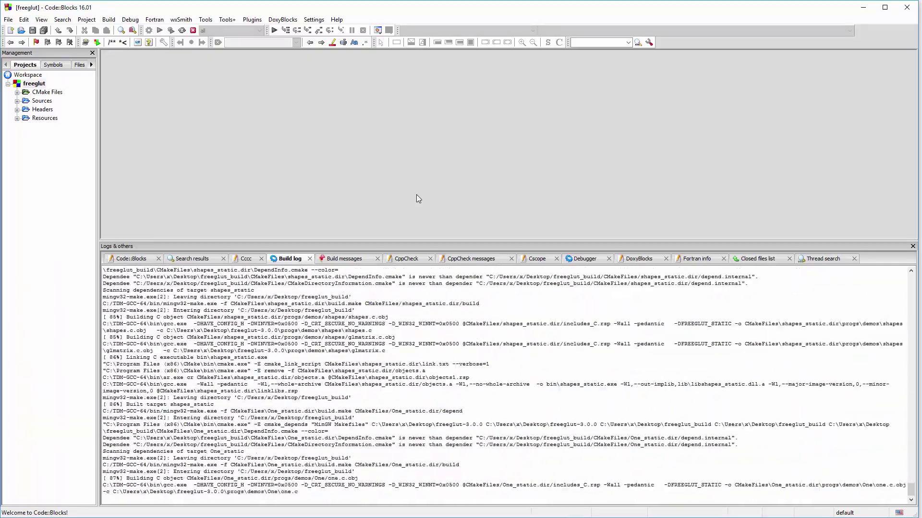
{"action": "left_click", "coordinate": [266, 377]}
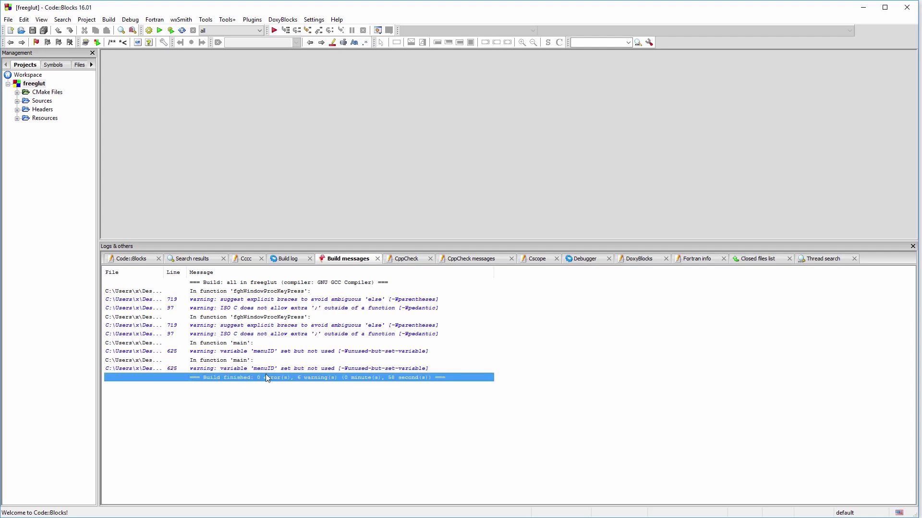
{"action": "left_click", "coordinate": [298, 402]}
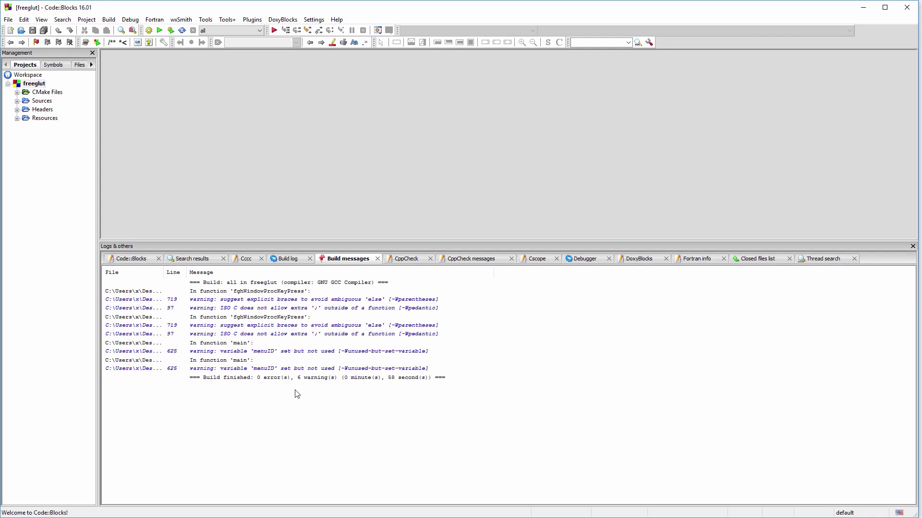
- Close Code::Blocks, copy freeglut-3.0.0's include folder into freeglut_build, and close both Explorer windows
{"action": "left_click", "coordinate": [905, 9]}
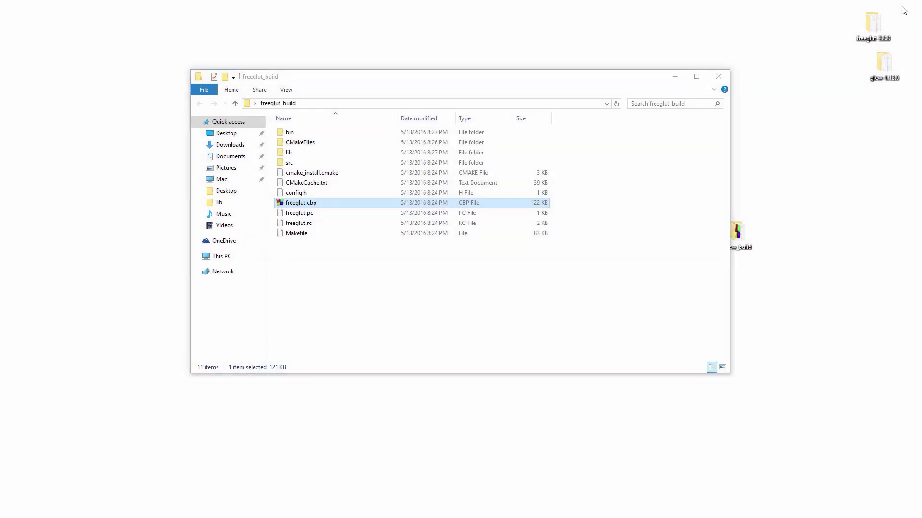
{"action": "double_click", "coordinate": [871, 28]}
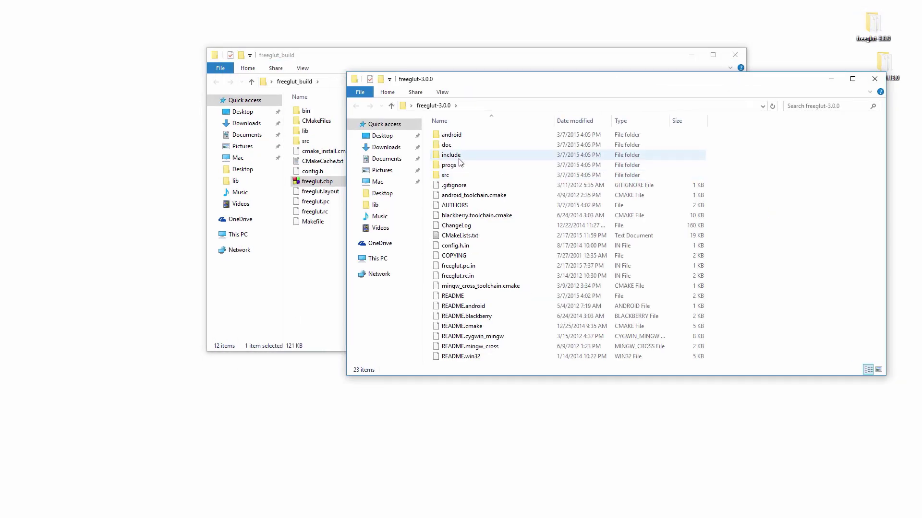
{"action": "left_click", "coordinate": [454, 156]}
{"action": "right_click", "coordinate": [438, 158]}
{"action": "left_click", "coordinate": [461, 309]}
{"action": "left_click", "coordinate": [323, 265]}
{"action": "right_click", "coordinate": [322, 263]}
{"action": "left_click", "coordinate": [365, 329]}
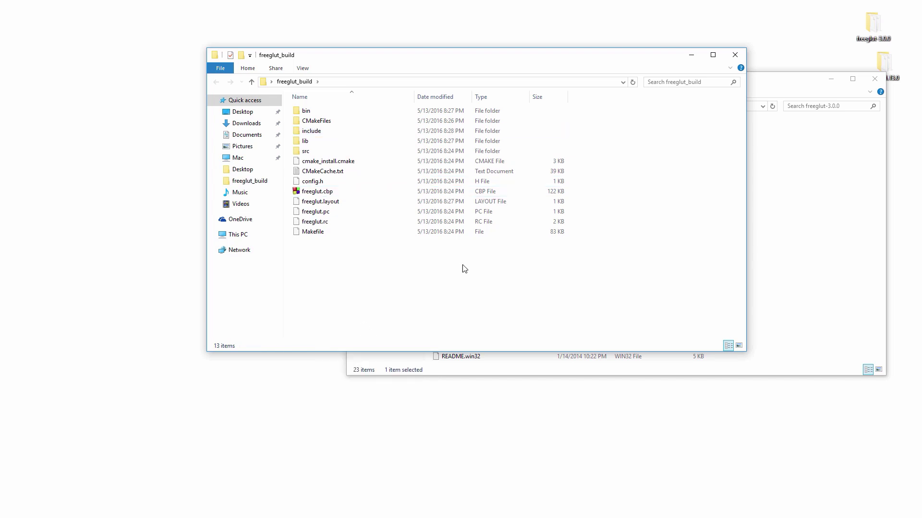
{"action": "left_click", "coordinate": [873, 79]}
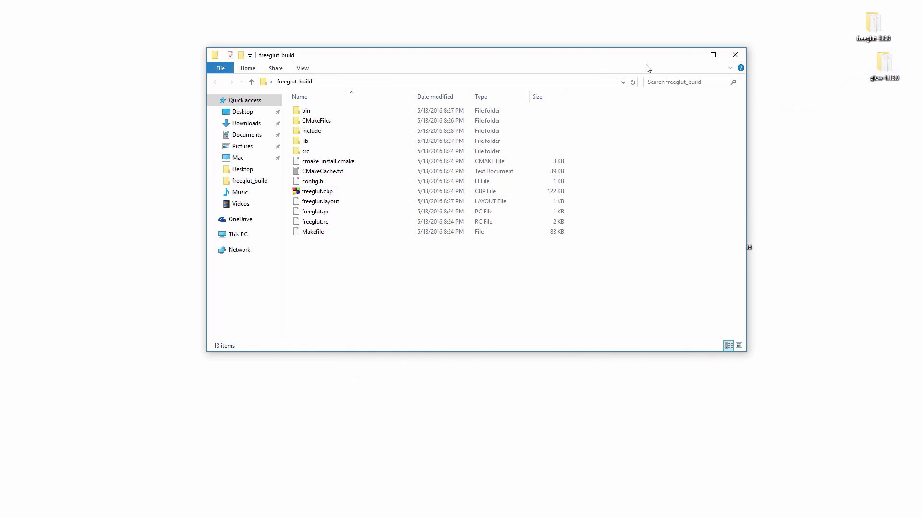
{"action": "left_click", "coordinate": [734, 55]}
- Open glew.cbp from glew_build in Code::Blocks and build the glew project with 0 errors and 0 warnings
{"action": "double_click", "coordinate": [737, 234]}
{"action": "left_click_drag", "start_coordinate": [693, 83], "coordinate": [534, 83]}
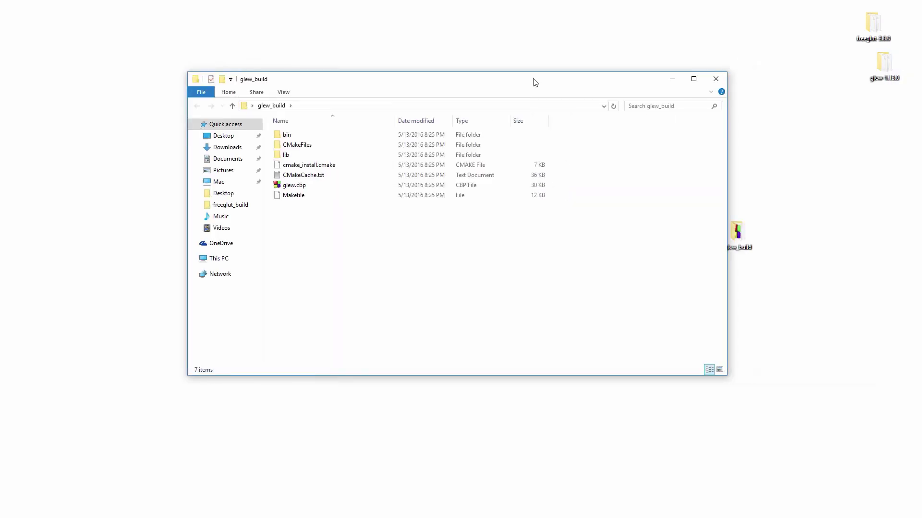
{"action": "double_click", "coordinate": [294, 185]}
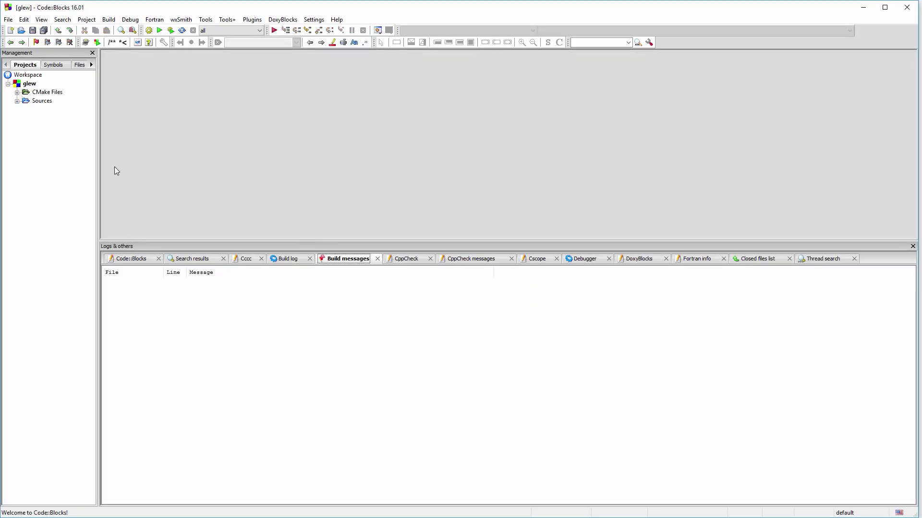
{"action": "right_click", "coordinate": [33, 84]}
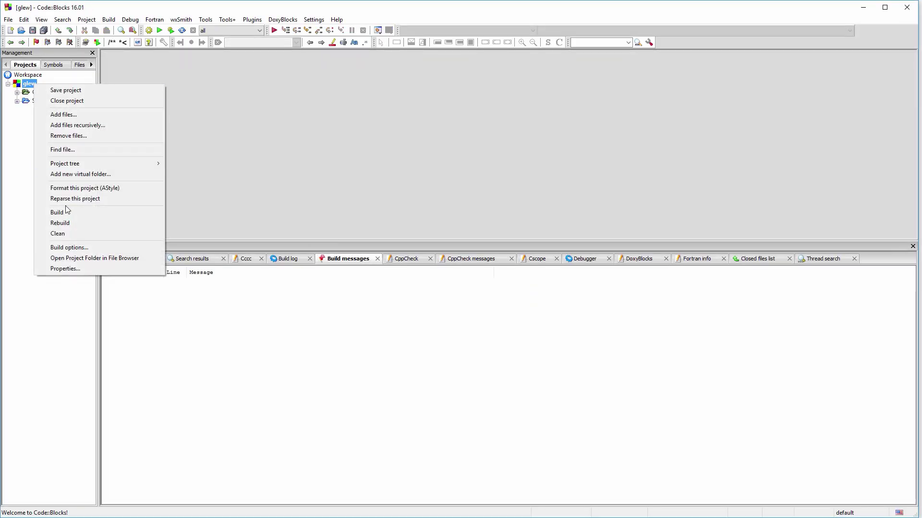
{"action": "left_click", "coordinate": [58, 213]}
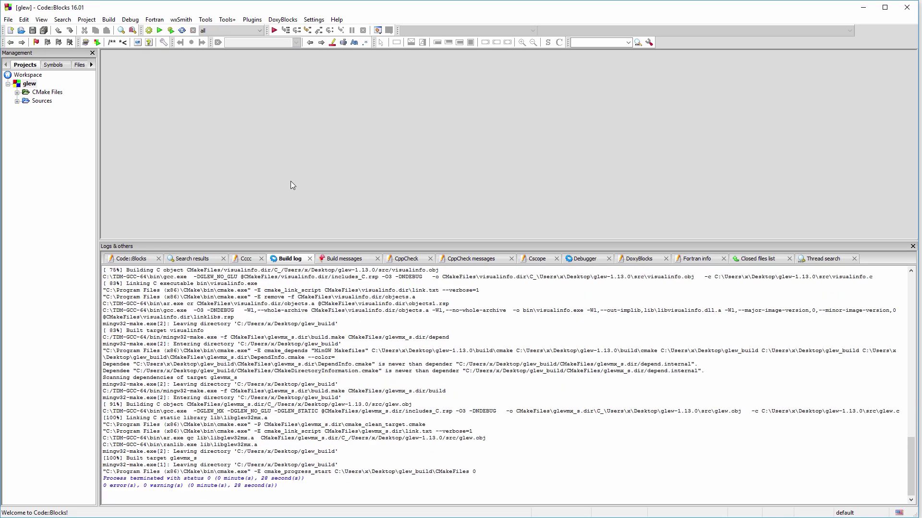
{"action": "triple_click", "coordinate": [99, 489]}
- Close Code::Blocks, copy glew-1.13.0's include folder into glew_build, and open Local Disk (C:) in a new window
{"action": "left_click", "coordinate": [907, 12]}
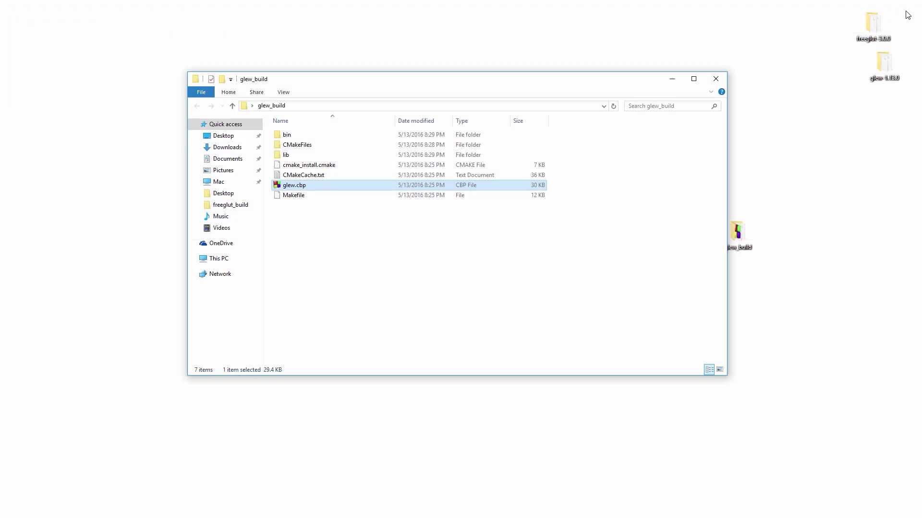
{"action": "left_click", "coordinate": [544, 277]}
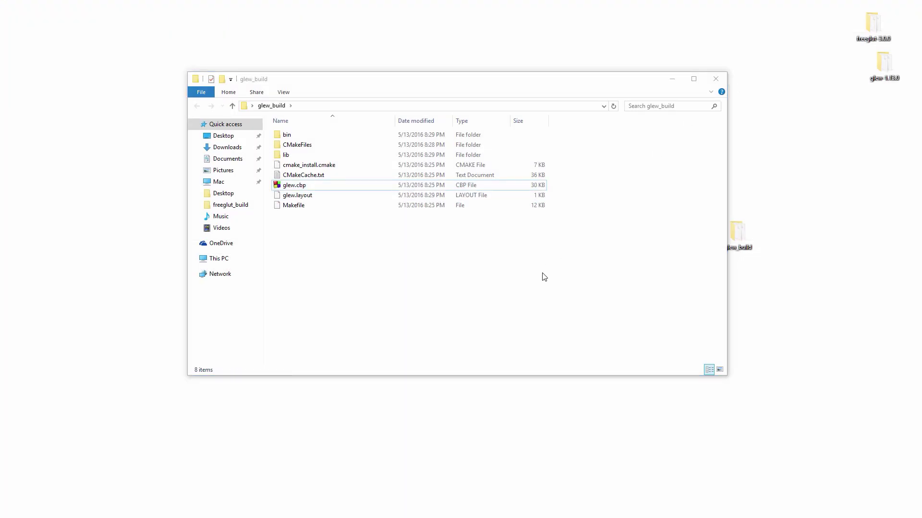
{"action": "left_click", "coordinate": [784, 148]}
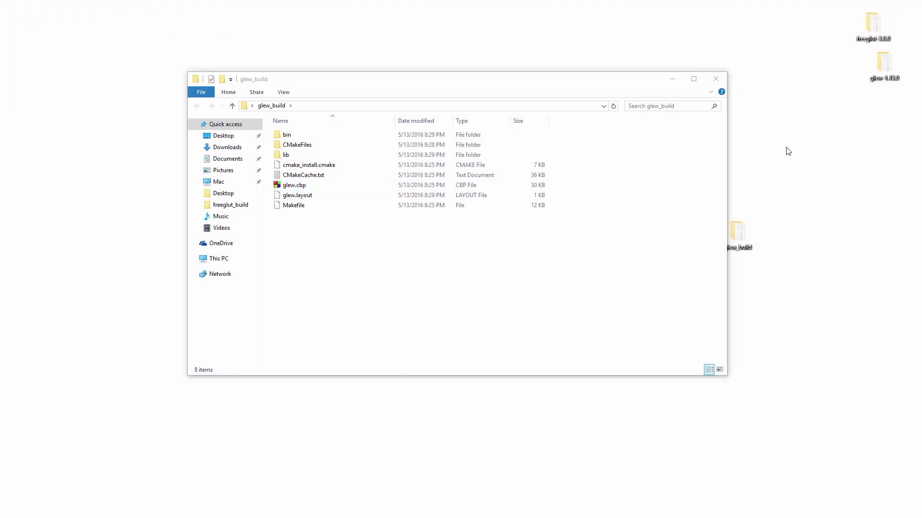
{"action": "double_click", "coordinate": [884, 67]}
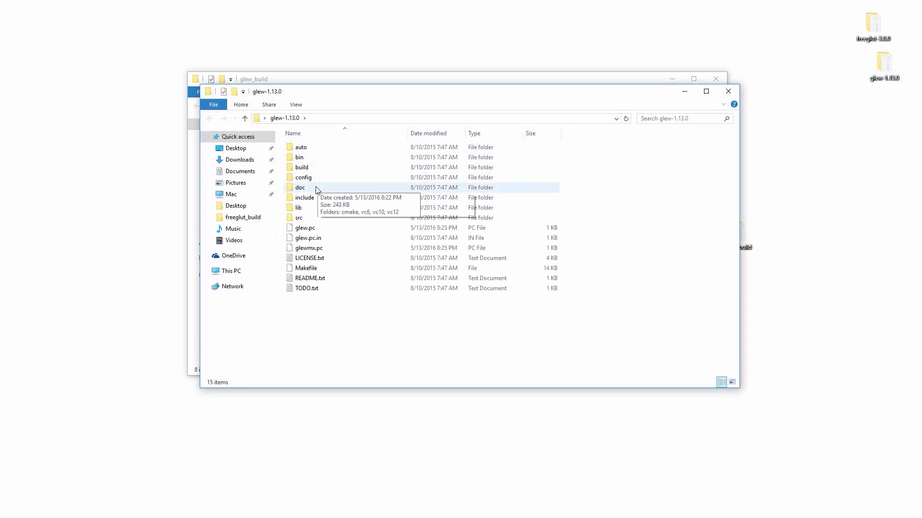
{"action": "left_click", "coordinate": [290, 199]}
{"action": "right_click", "coordinate": [289, 200]}
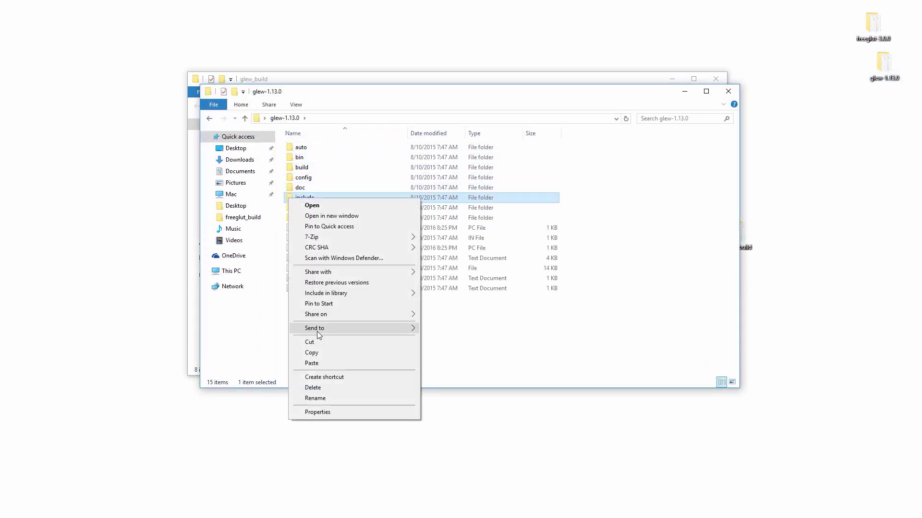
{"action": "left_click", "coordinate": [315, 352]}
{"action": "left_click", "coordinate": [729, 91]}
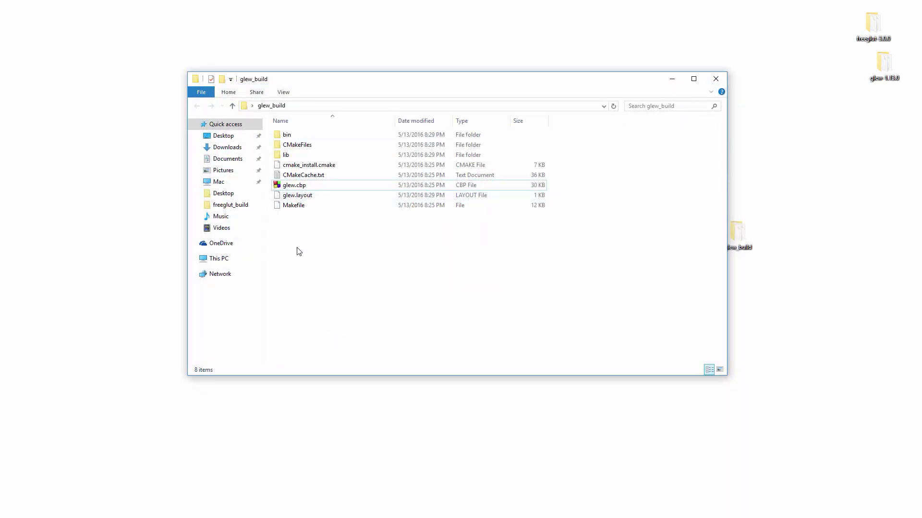
{"action": "right_click", "coordinate": [298, 251]}
{"action": "left_click", "coordinate": [352, 311]}
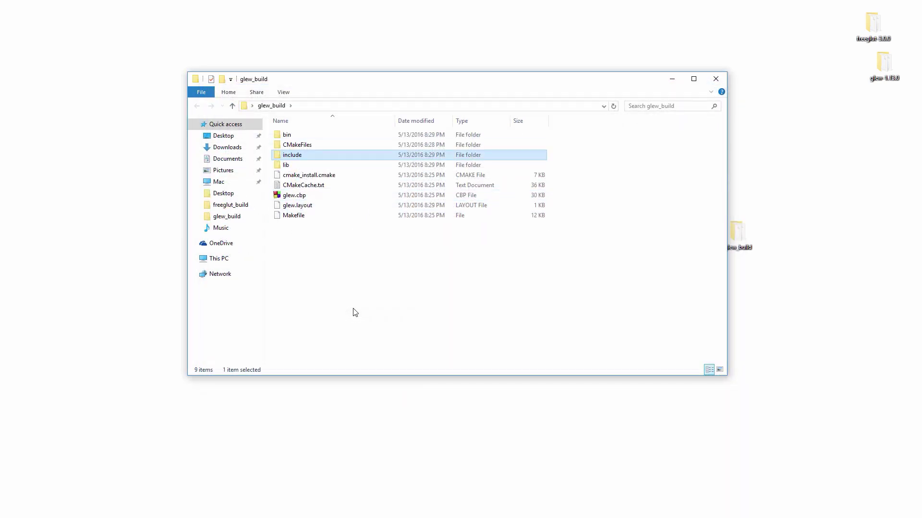
{"action": "left_click", "coordinate": [113, 108]}
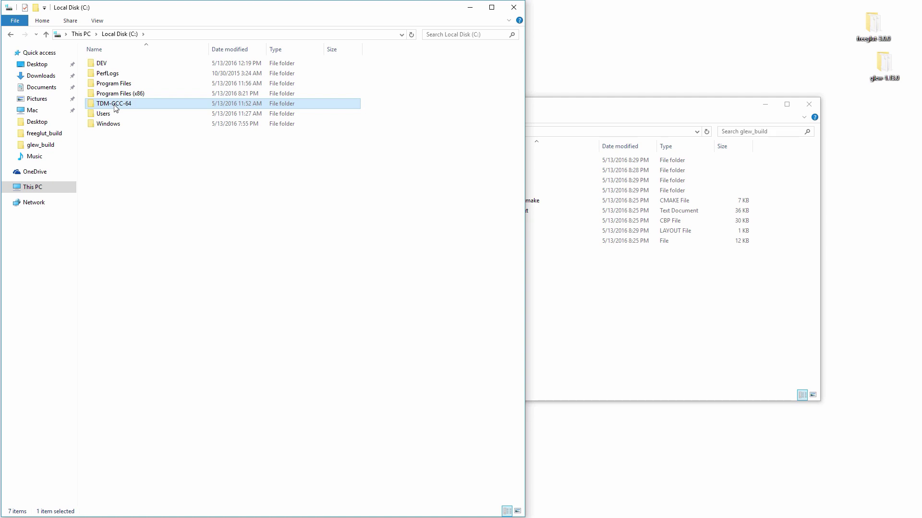
- Open C:\TDM-GCC-64\x86_64-w64-mingw32\include\GL alongside glew_build\include\GL
{"action": "double_click", "coordinate": [126, 107]}
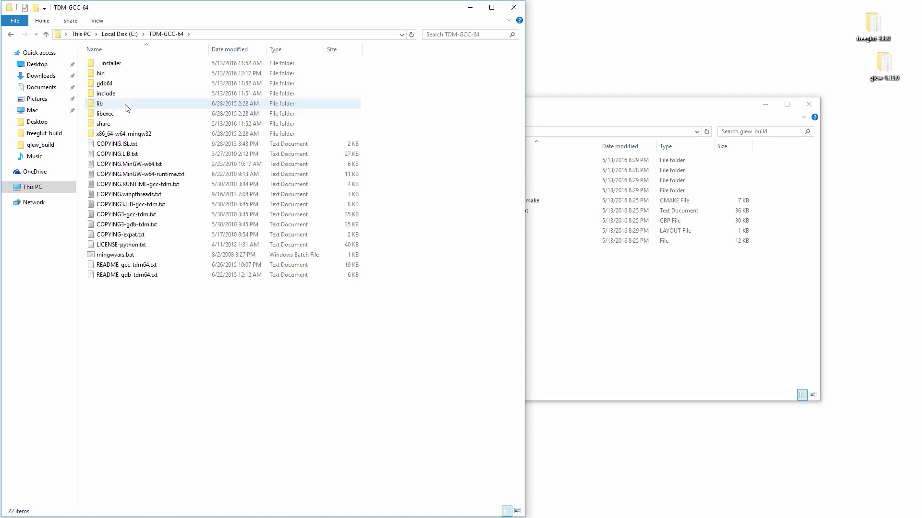
{"action": "left_click", "coordinate": [121, 137]}
{"action": "double_click", "coordinate": [150, 138]}
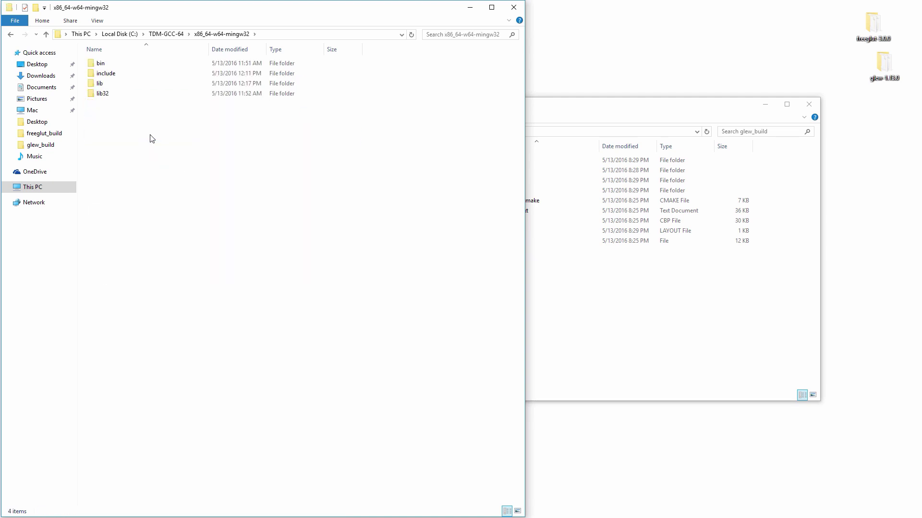
{"action": "left_click", "coordinate": [594, 266]}
{"action": "left_click_drag", "start_coordinate": [609, 123], "coordinate": [742, 118]}
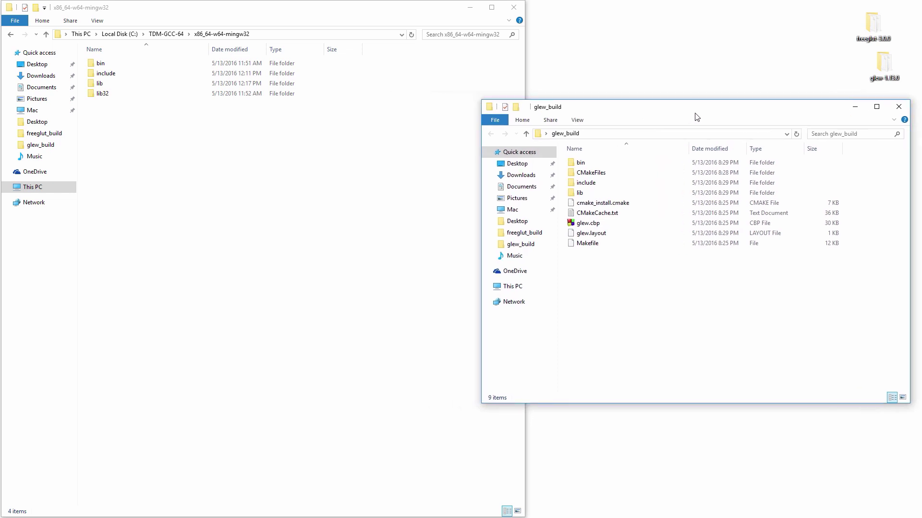
{"action": "double_click", "coordinate": [630, 184]}
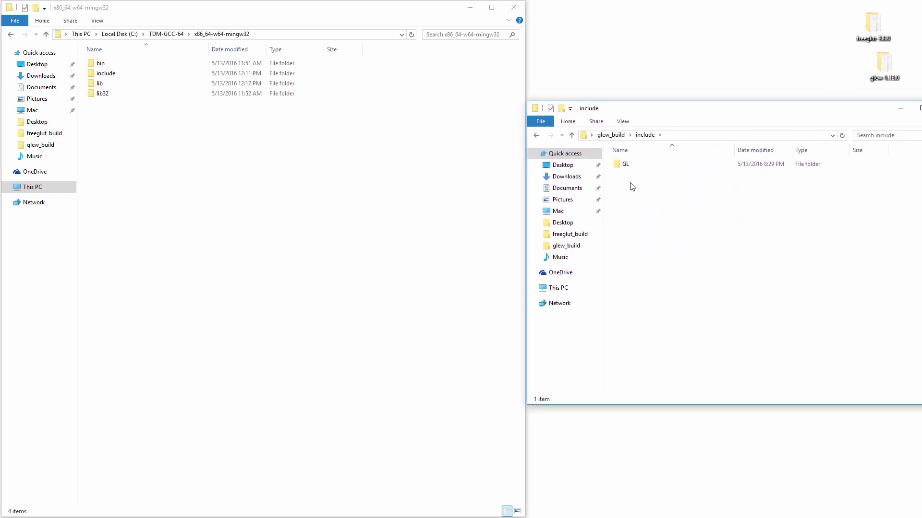
{"action": "double_click", "coordinate": [627, 164]}
{"action": "double_click", "coordinate": [107, 73]}
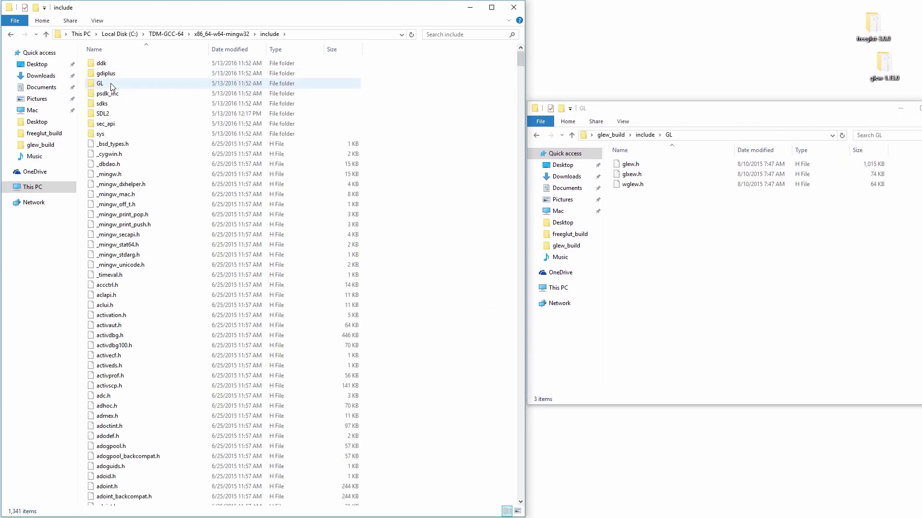
{"action": "double_click", "coordinate": [108, 83]}
- Copy glew.h, glxew.h and wglew.h into the compiler's include\GL folder
{"action": "left_click", "coordinate": [617, 213]}
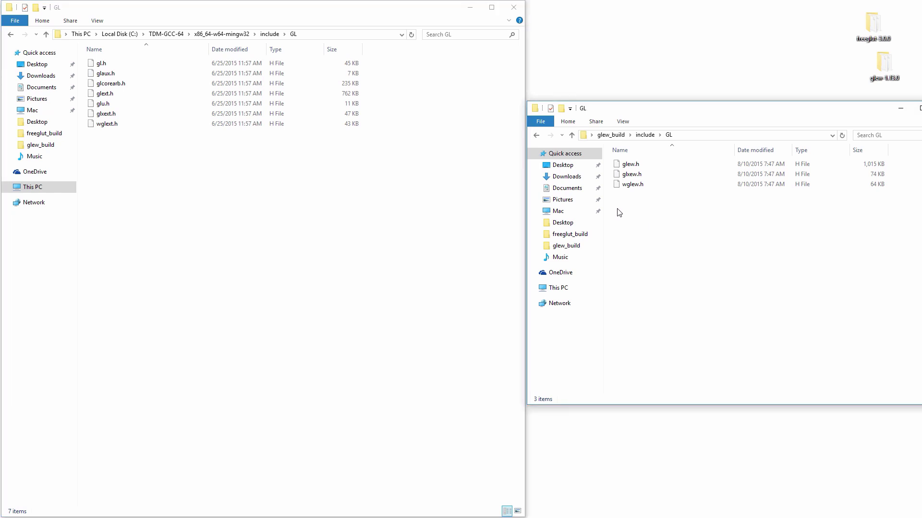
{"action": "key", "text": "ctrl+a"}
{"action": "right_click", "coordinate": [618, 177]}
{"action": "left_click", "coordinate": [643, 308]}
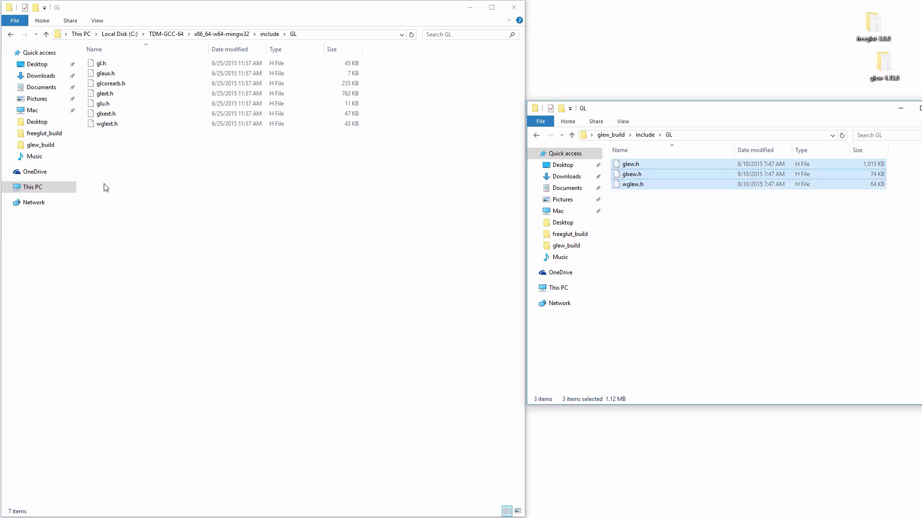
{"action": "right_click", "coordinate": [106, 167]}
{"action": "left_click", "coordinate": [138, 233]}
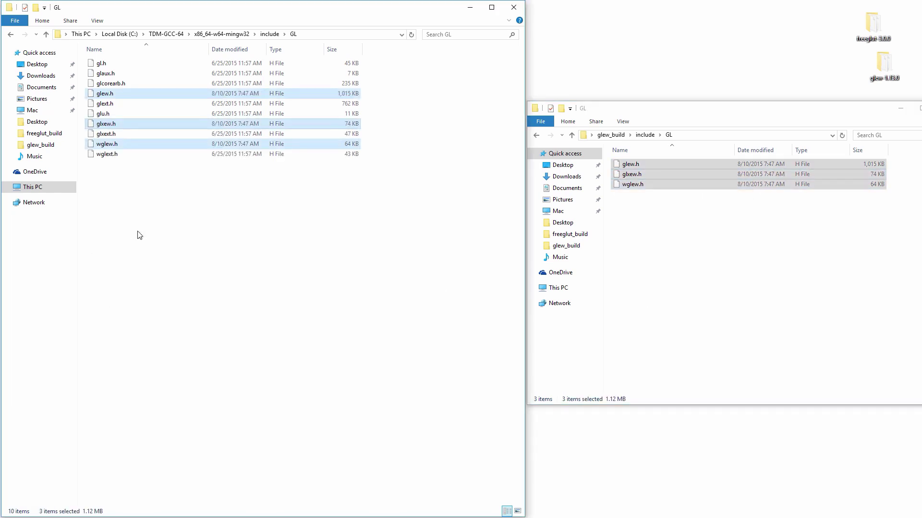
{"action": "left_click", "coordinate": [201, 235]}
- Open glew_build\lib alongside the compiler's x86_64-w64-mingw32\lib folder
{"action": "left_click", "coordinate": [670, 285]}
{"action": "left_click", "coordinate": [571, 135]}
{"action": "double_click", "coordinate": [625, 195]}
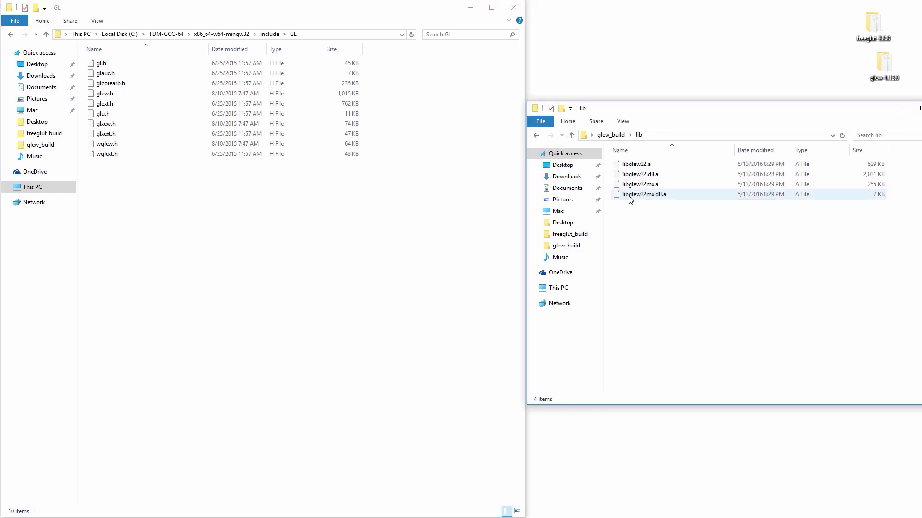
{"action": "left_click", "coordinate": [6, 128]}
{"action": "left_click", "coordinate": [45, 34]}
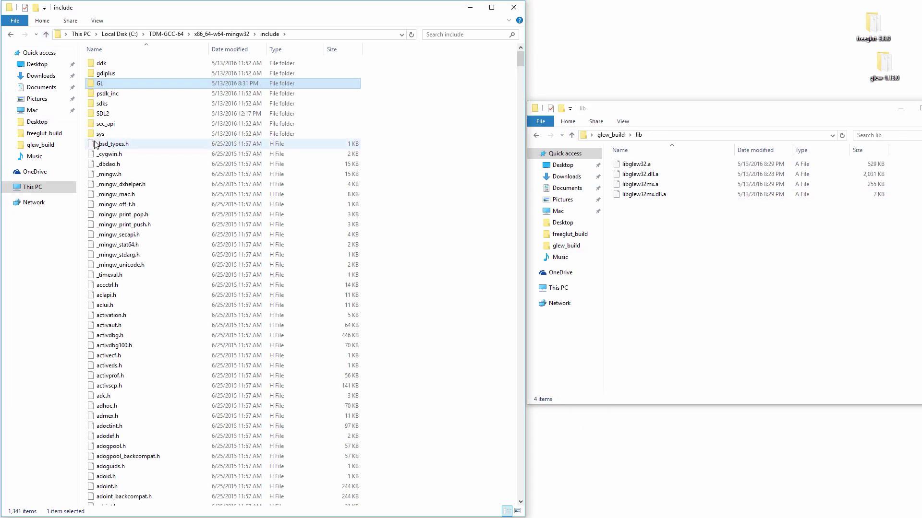
{"action": "left_click", "coordinate": [46, 34]}
{"action": "left_click", "coordinate": [111, 86]}
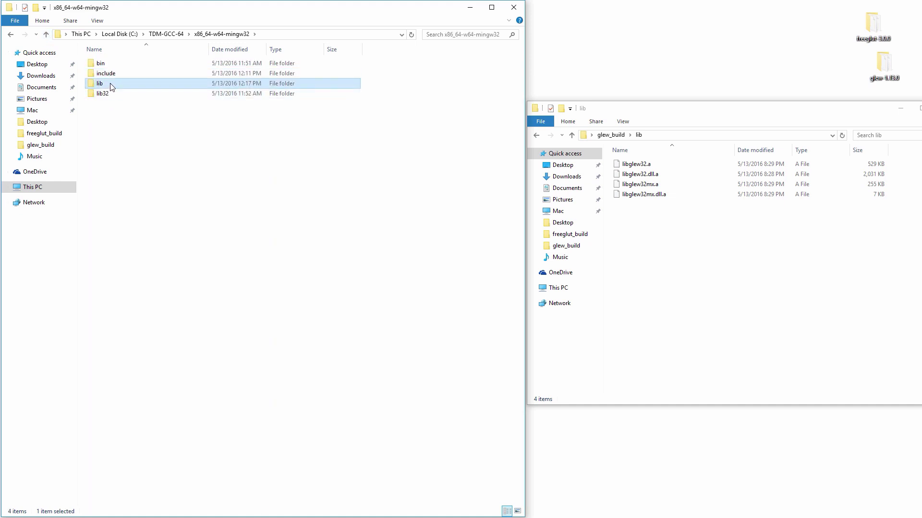
{"action": "double_click", "coordinate": [138, 87]}
- Copy the four libglew library files into the compiler's lib folder
{"action": "left_click", "coordinate": [628, 257]}
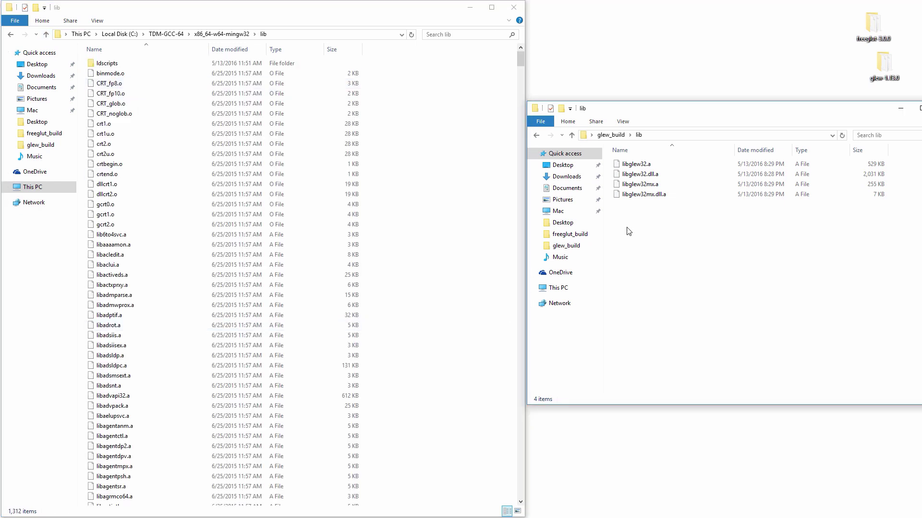
{"action": "key", "text": "ctrl+a"}
{"action": "right_click", "coordinate": [615, 174]}
{"action": "left_click", "coordinate": [648, 287]}
{"action": "right_click", "coordinate": [436, 231]}
{"action": "left_click", "coordinate": [459, 291]}
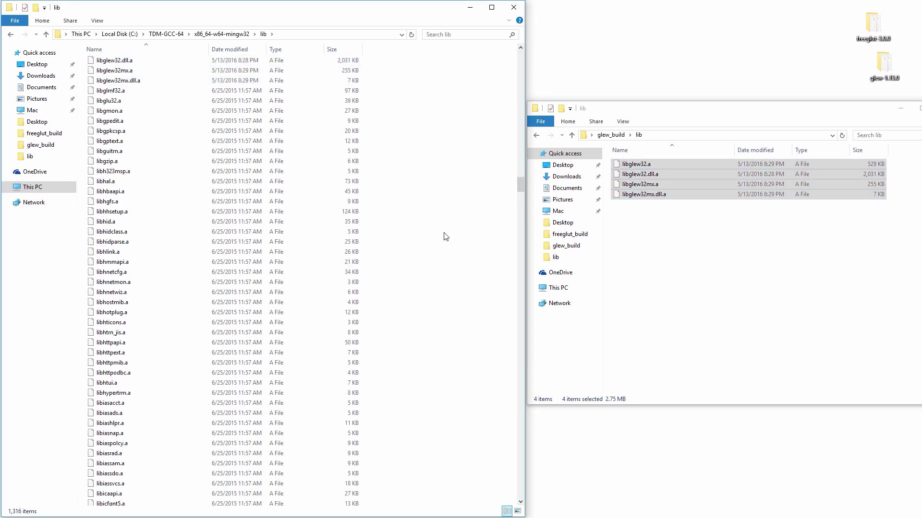
{"action": "left_click", "coordinate": [571, 135]}
- Open glew_build\bin alongside C:\TDM-GCC-64\bin, checking the bin folder's full path
{"action": "double_click", "coordinate": [624, 165]}
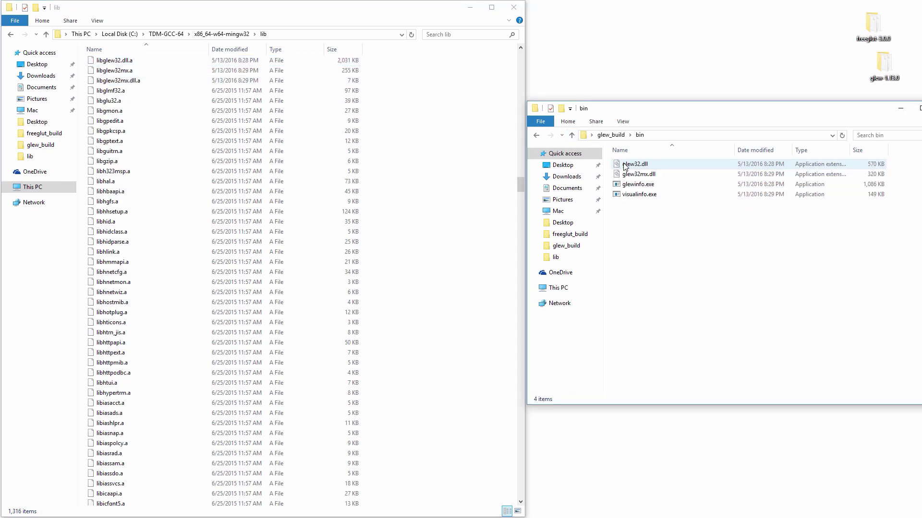
{"action": "left_click", "coordinate": [45, 34]}
{"action": "left_click", "coordinate": [46, 34]}
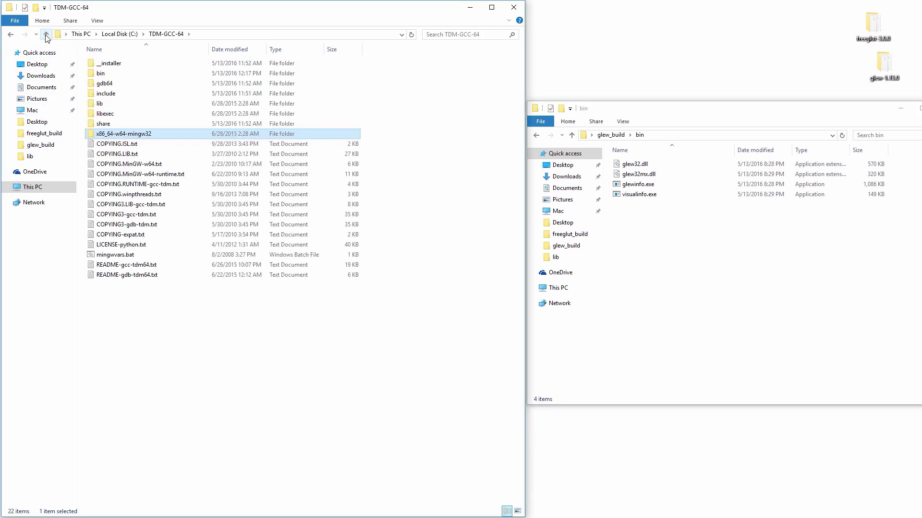
{"action": "double_click", "coordinate": [114, 74]}
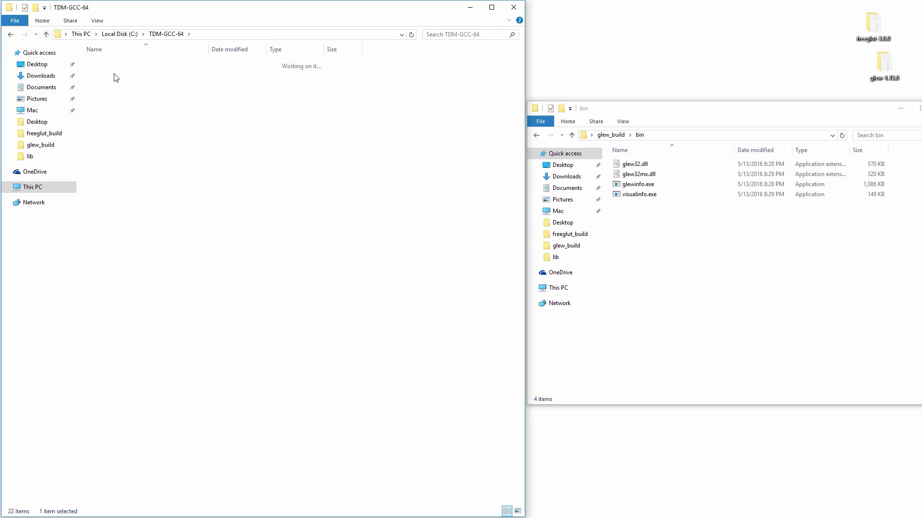
{"action": "left_click", "coordinate": [239, 34]}
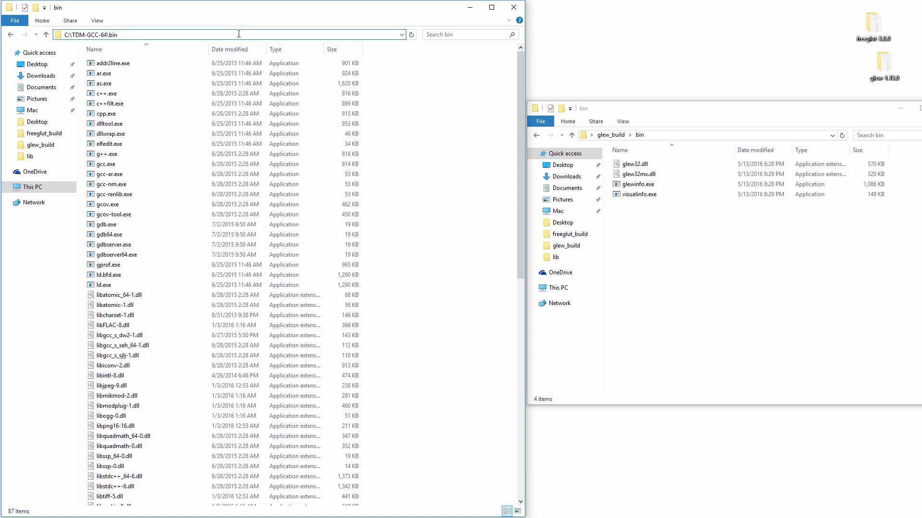
{"action": "left_click", "coordinate": [447, 209]}
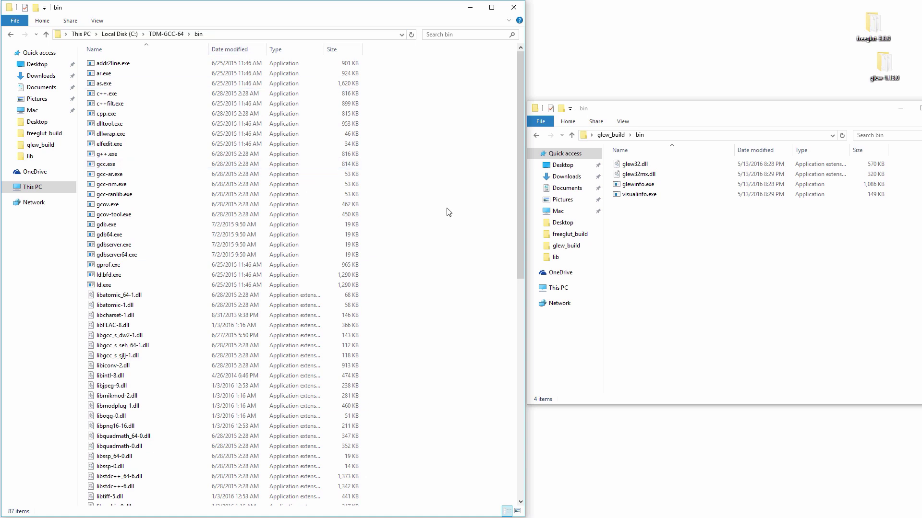
- Copy glew32.dll, glew32mx.dll, glewinfo.exe and visualinfo.exe into TDM-GCC-64\bin
{"action": "left_click", "coordinate": [655, 235]}
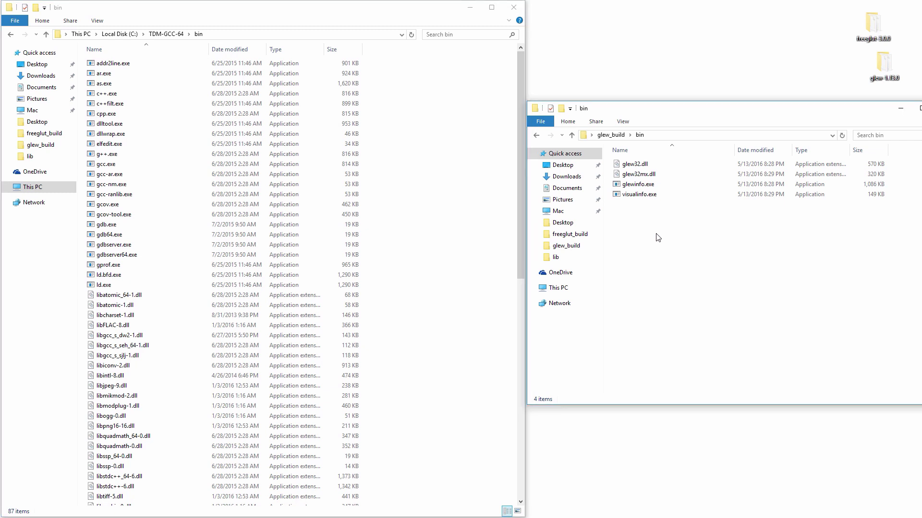
{"action": "key", "text": "ctrl+a"}
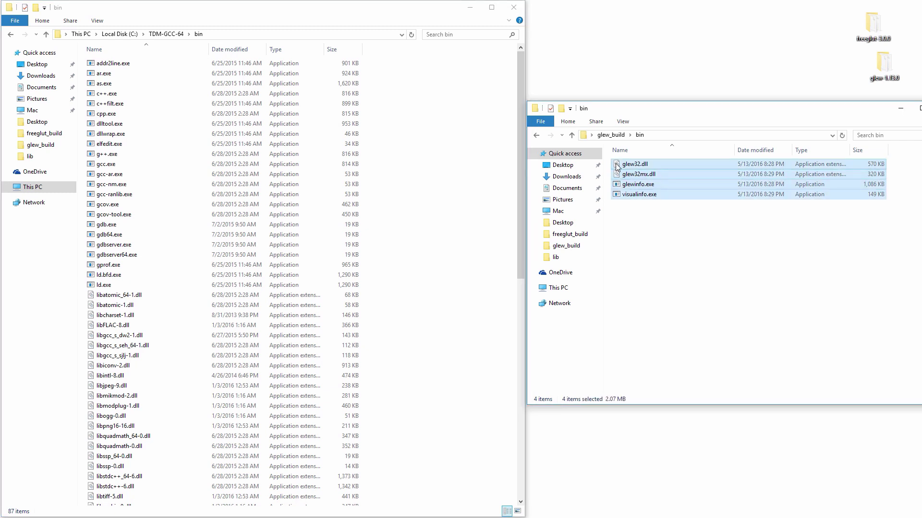
{"action": "right_click", "coordinate": [616, 168]}
{"action": "left_click", "coordinate": [643, 276]}
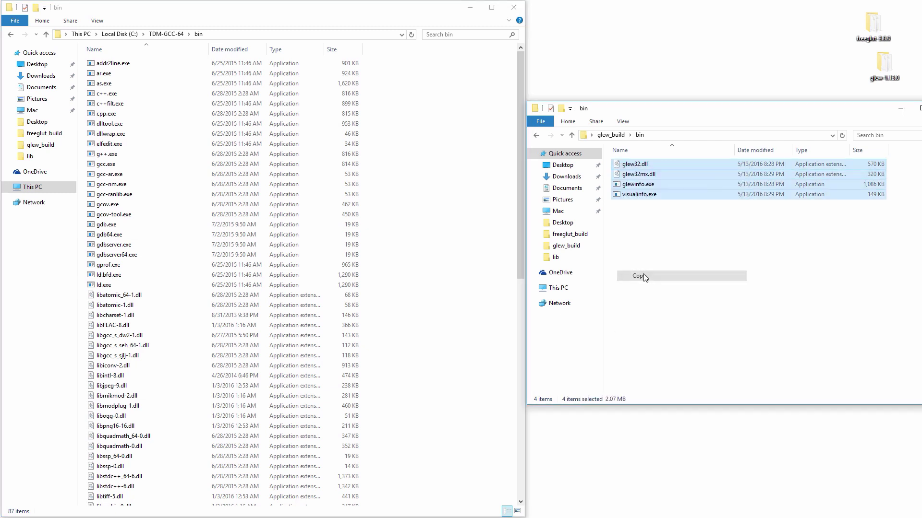
{"action": "right_click", "coordinate": [419, 187]}
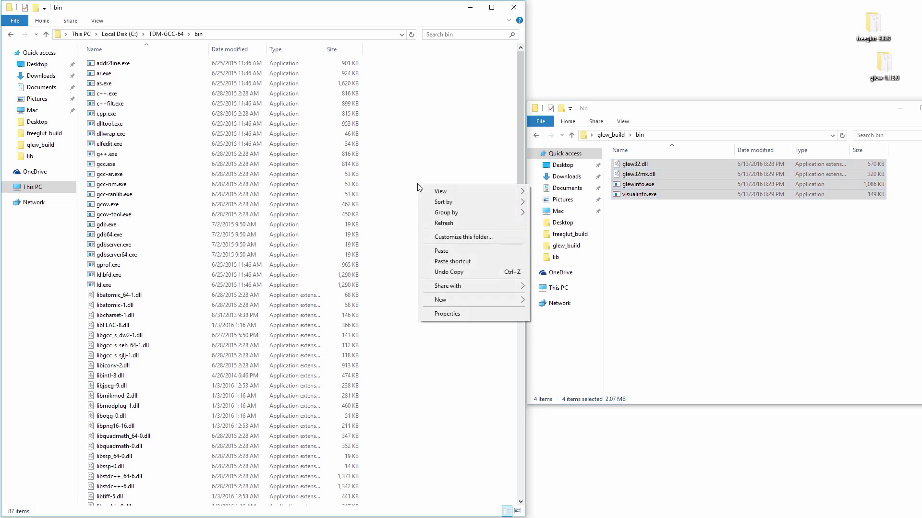
{"action": "left_click", "coordinate": [451, 248]}
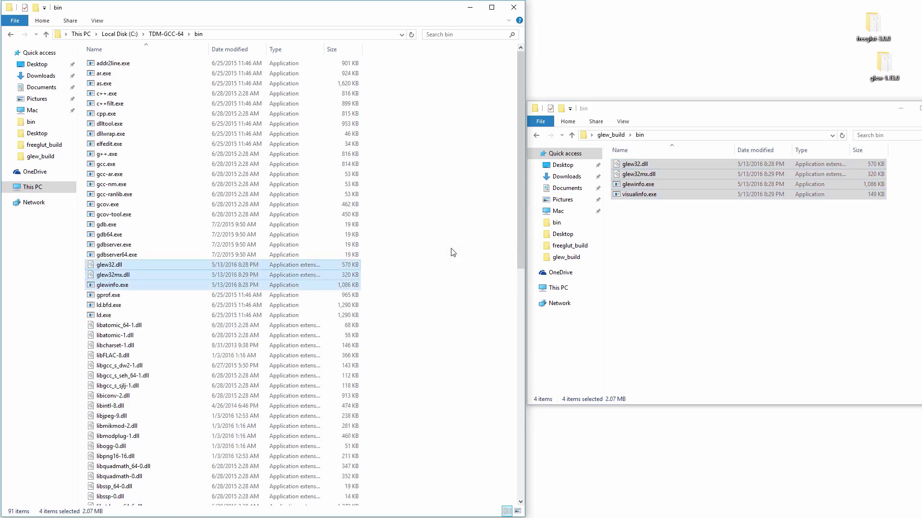
{"action": "left_click", "coordinate": [444, 200]}
- Close glew_build and open freeglut_build\bin from the desktop beside the TDM-GCC-64 bin window
{"action": "left_click_drag", "start_coordinate": [720, 109], "coordinate": [641, 109]}
{"action": "left_click", "coordinate": [862, 113]}
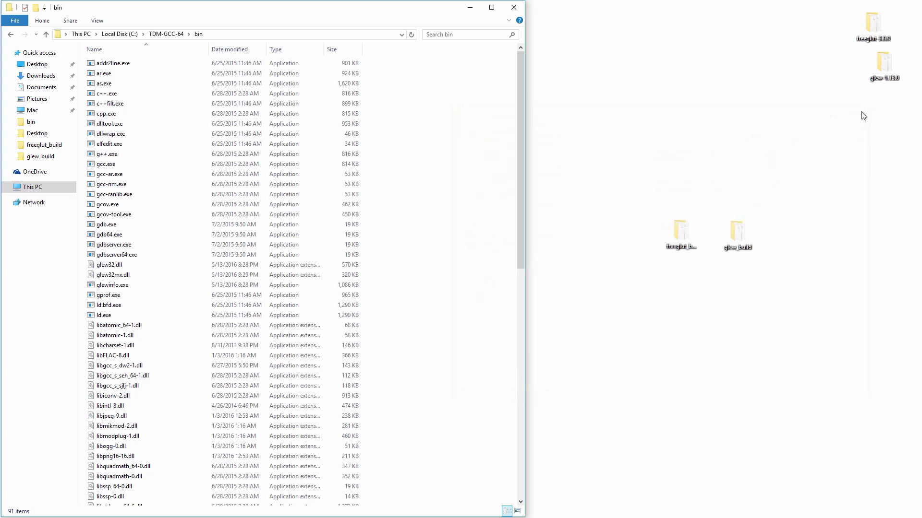
{"action": "left_click", "coordinate": [679, 163]}
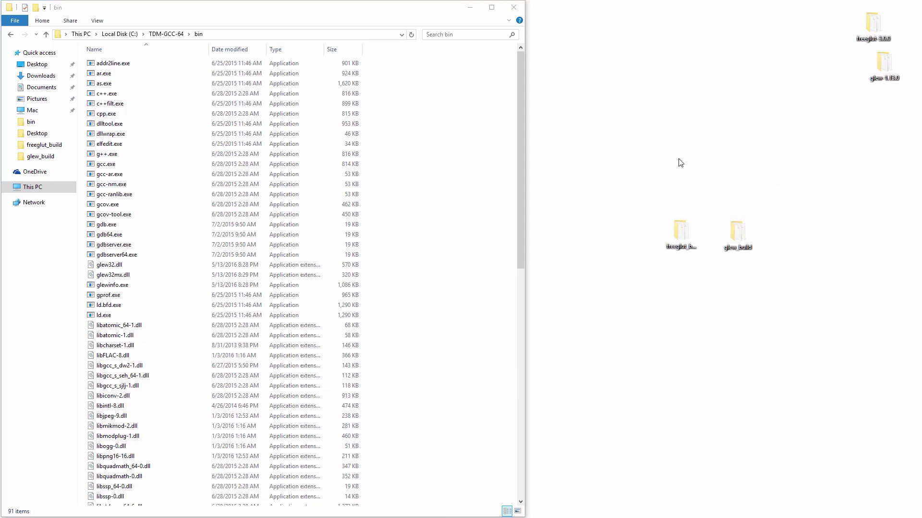
{"action": "double_click", "coordinate": [675, 229]}
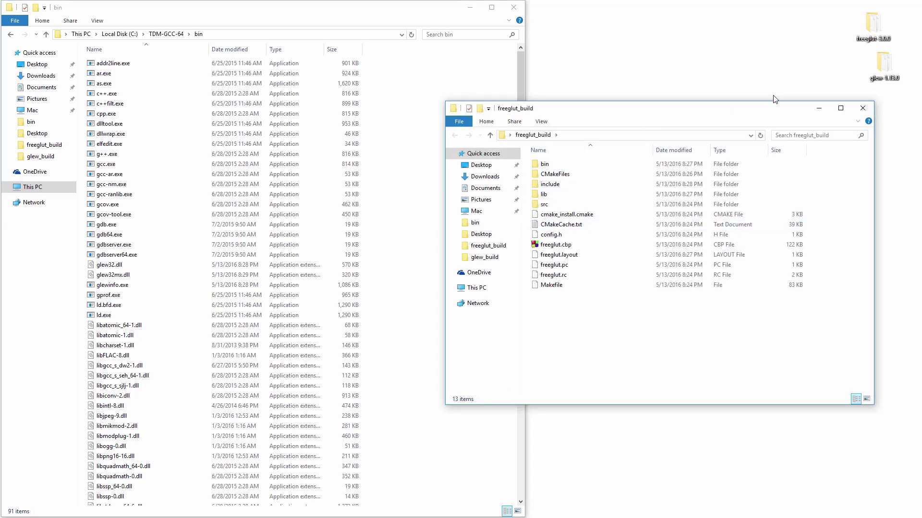
{"action": "left_click_drag", "start_coordinate": [724, 110], "coordinate": [806, 106]}
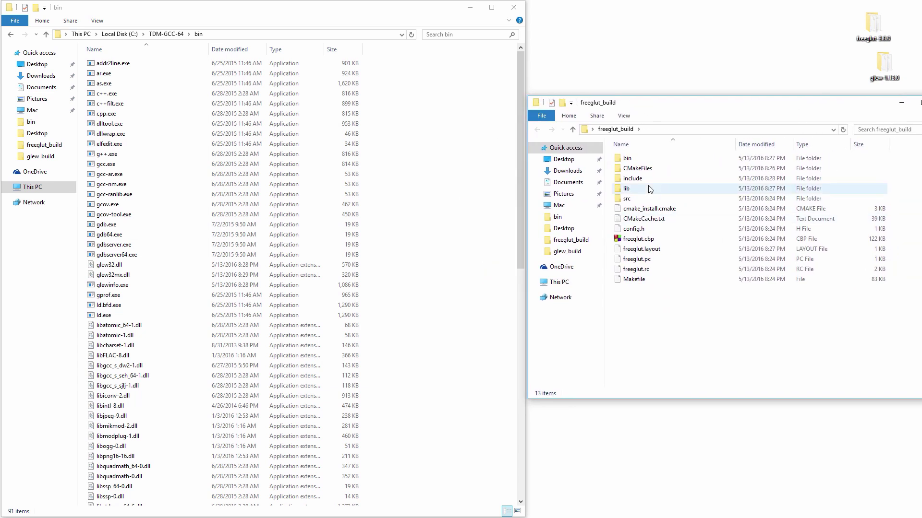
{"action": "double_click", "coordinate": [639, 160]}
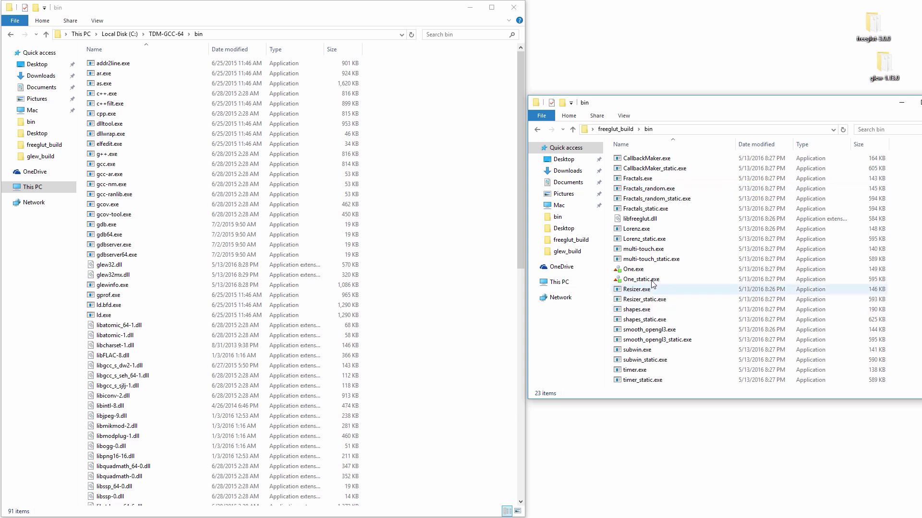
- Copy libfreeglut.dll into TDM-GCC-64\bin and return to the freeglut_build folder
{"action": "left_click", "coordinate": [638, 221]}
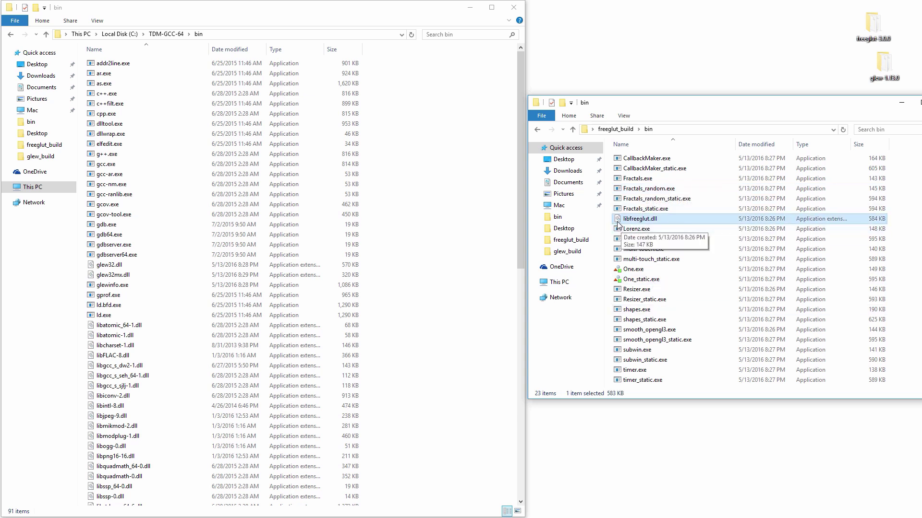
{"action": "right_click", "coordinate": [620, 221]}
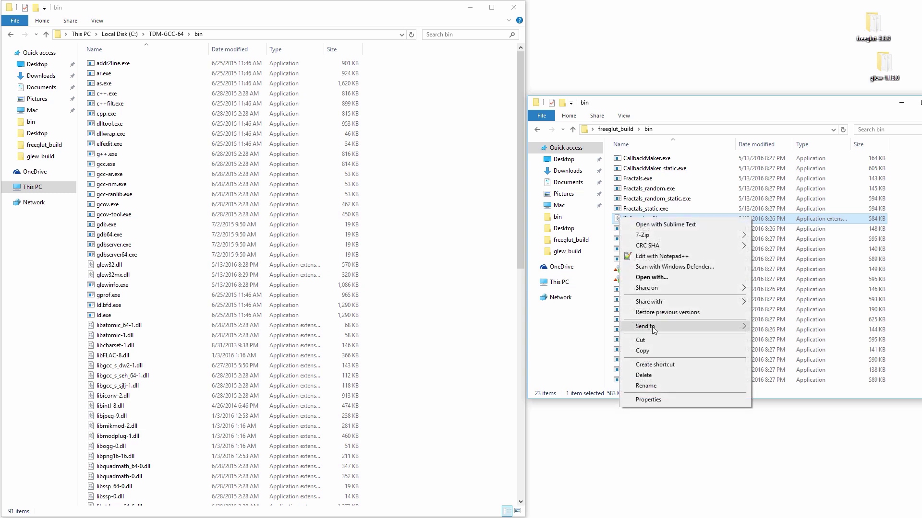
{"action": "left_click", "coordinate": [650, 352]}
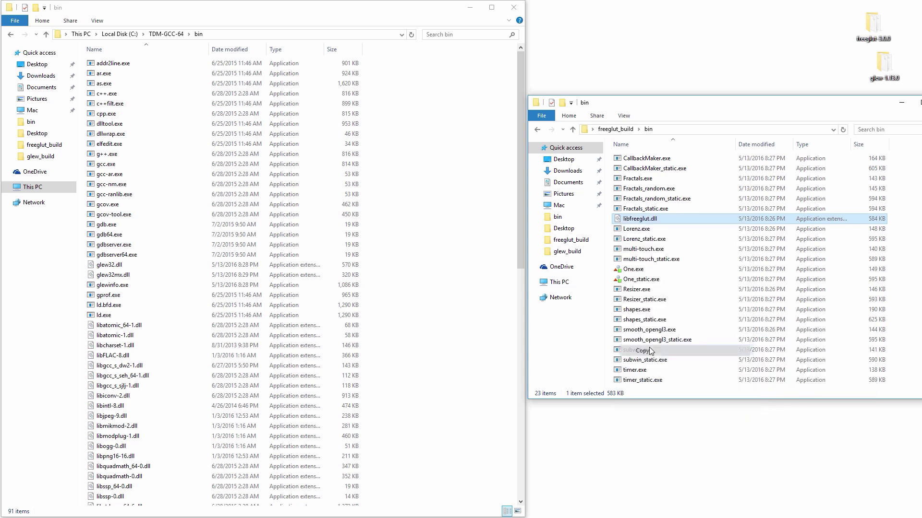
{"action": "left_click", "coordinate": [443, 245]}
{"action": "right_click", "coordinate": [442, 244]}
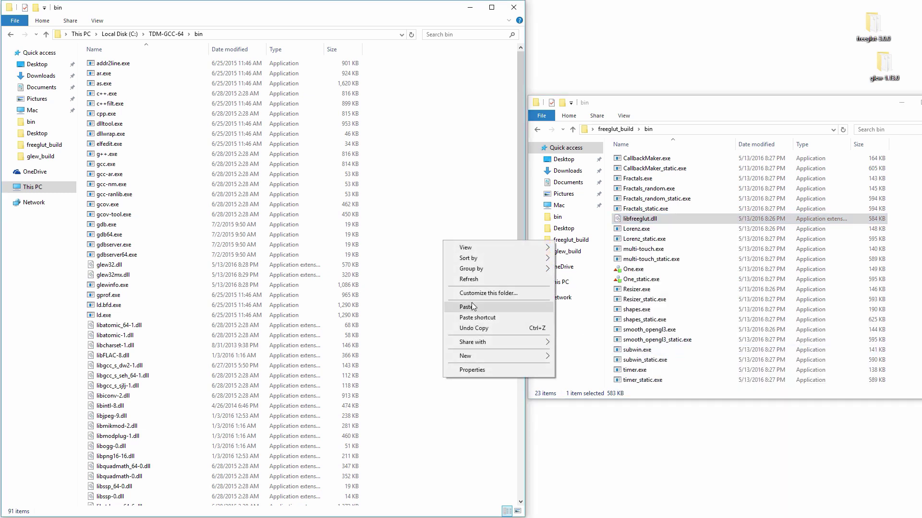
{"action": "left_click", "coordinate": [472, 303]}
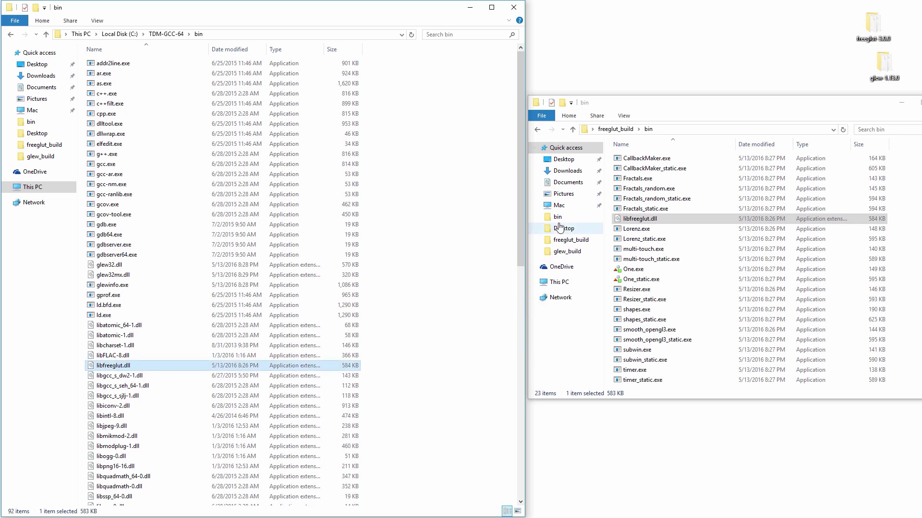
{"action": "left_click", "coordinate": [573, 129]}
- Open freeglut_build\include\GL alongside x86_64-w64-mingw32\include\GL
{"action": "double_click", "coordinate": [632, 178]}
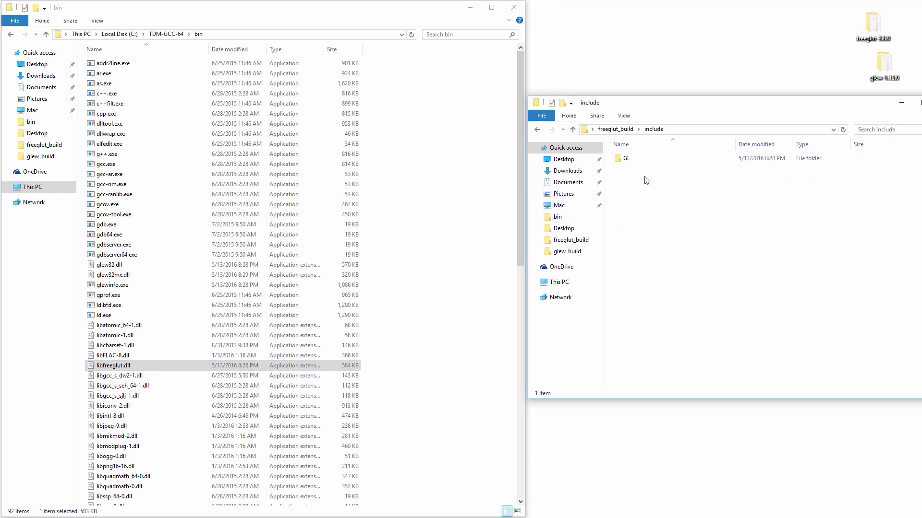
{"action": "double_click", "coordinate": [627, 158]}
{"action": "left_click", "coordinate": [436, 155]}
{"action": "left_click", "coordinate": [45, 34]}
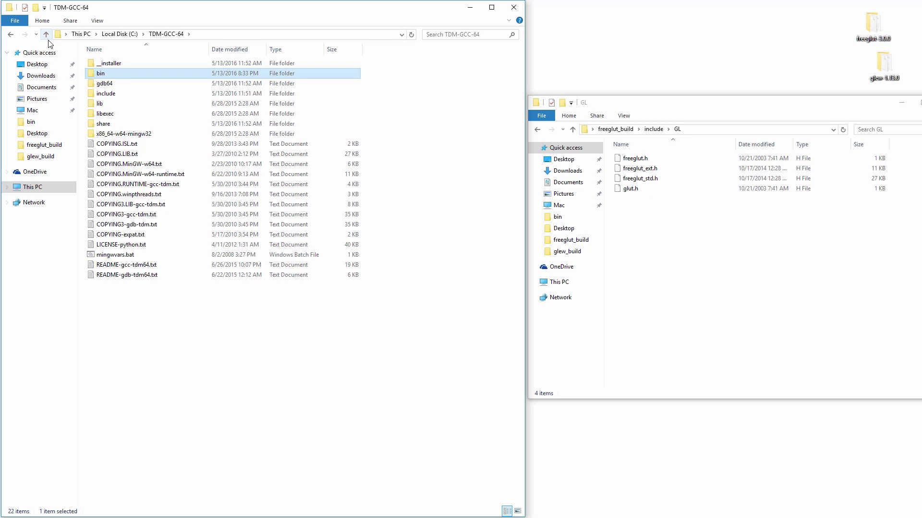
{"action": "key", "text": "Return"}
{"action": "double_click", "coordinate": [123, 134]}
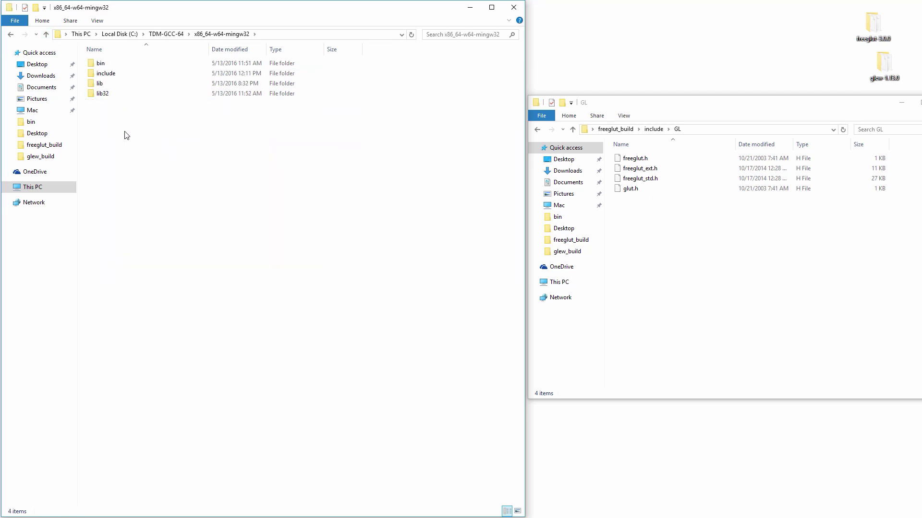
{"action": "double_click", "coordinate": [120, 74]}
{"action": "double_click", "coordinate": [119, 84]}
- Copy the four freeglut headers into mingw32's include\GL folder
{"action": "left_click", "coordinate": [655, 190]}
{"action": "key", "text": "ctrl+a"}
{"action": "right_click", "coordinate": [623, 170]}
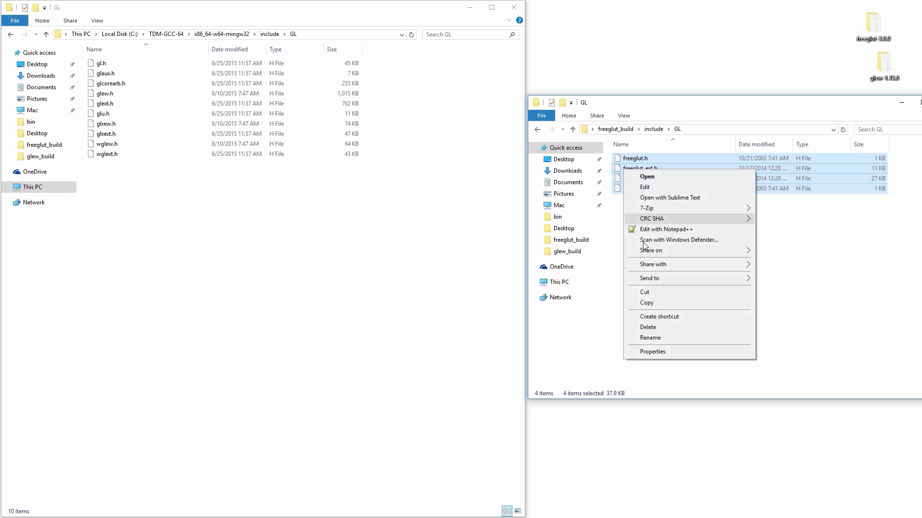
{"action": "left_click", "coordinate": [659, 303]}
{"action": "right_click", "coordinate": [136, 199]}
{"action": "left_click", "coordinate": [159, 266]}
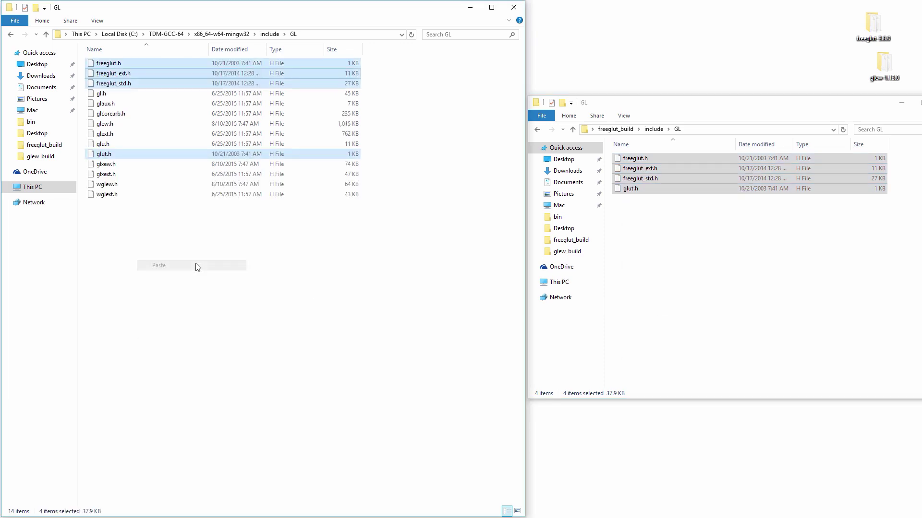
- Open freeglut_build\lib alongside x86_64-w64-mingw32\lib
{"action": "left_click", "coordinate": [558, 153]}
{"action": "left_click", "coordinate": [572, 129]}
{"action": "double_click", "coordinate": [652, 189]}
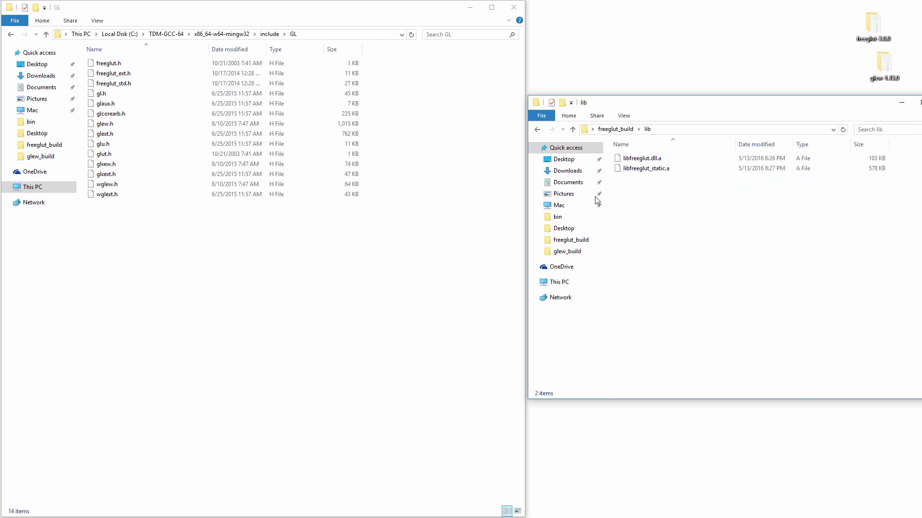
{"action": "left_click", "coordinate": [46, 34]}
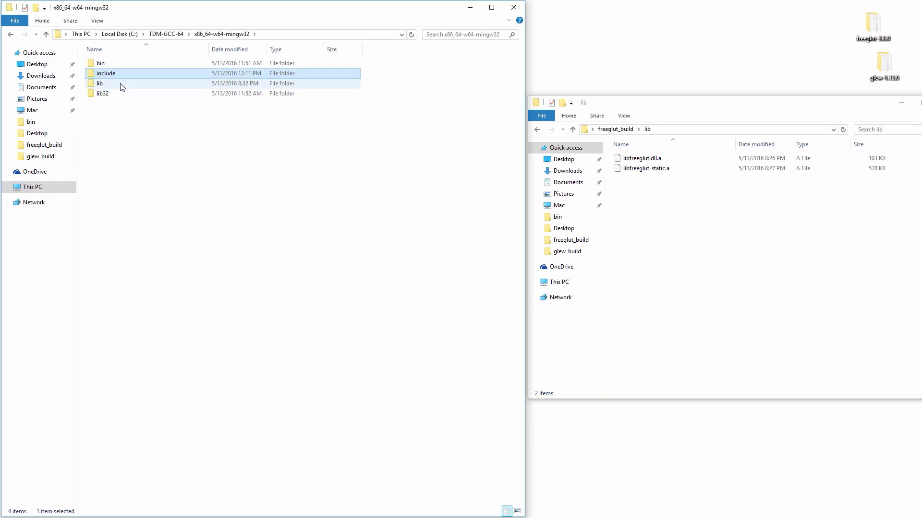
{"action": "double_click", "coordinate": [120, 84]}
- Copy both freeglut .a library files into mingw32's lib folder and close the freeglut_build window
{"action": "left_click", "coordinate": [626, 233]}
{"action": "key", "text": "ctrl+a"}
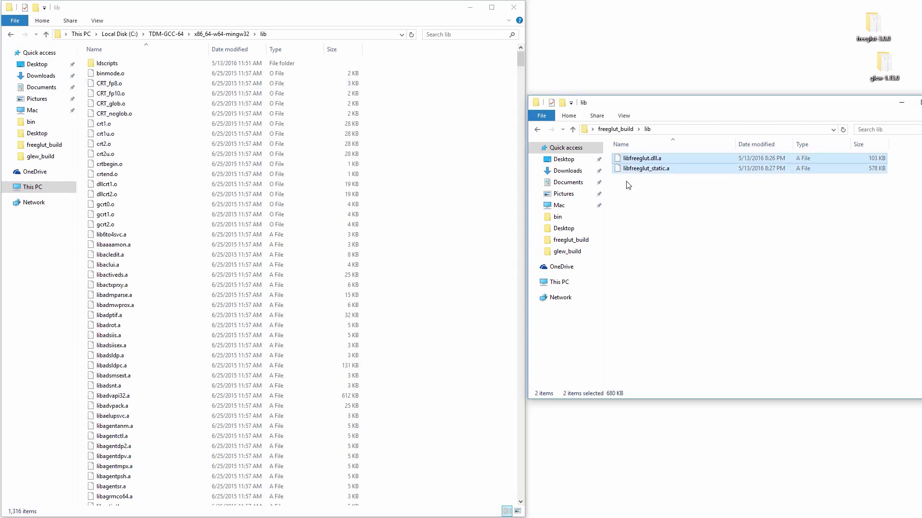
{"action": "right_click", "coordinate": [618, 161]}
{"action": "left_click", "coordinate": [641, 246]}
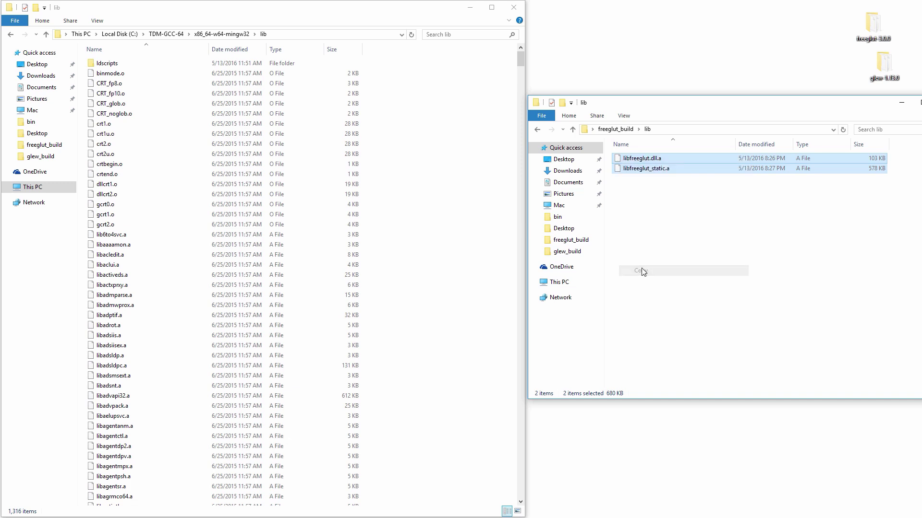
{"action": "right_click", "coordinate": [427, 215]}
{"action": "left_click", "coordinate": [451, 282]}
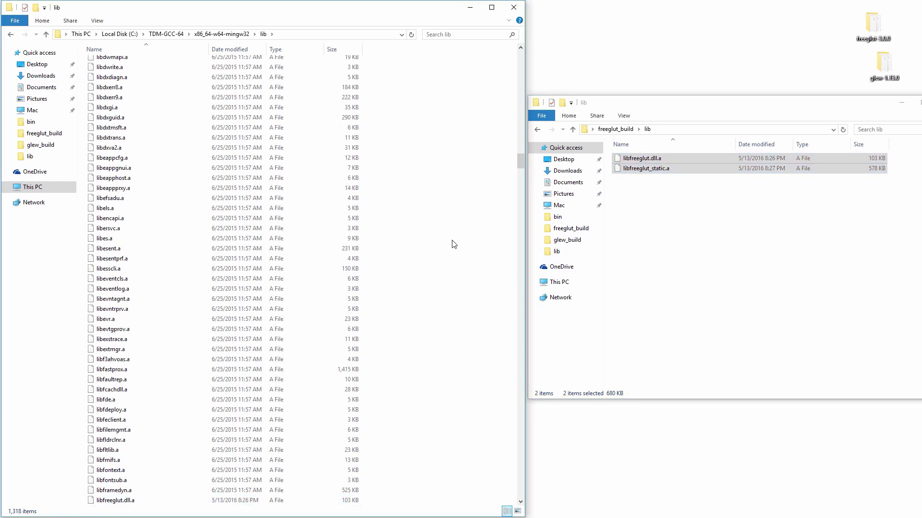
{"action": "left_click_drag", "start_coordinate": [816, 108], "coordinate": [772, 109]}
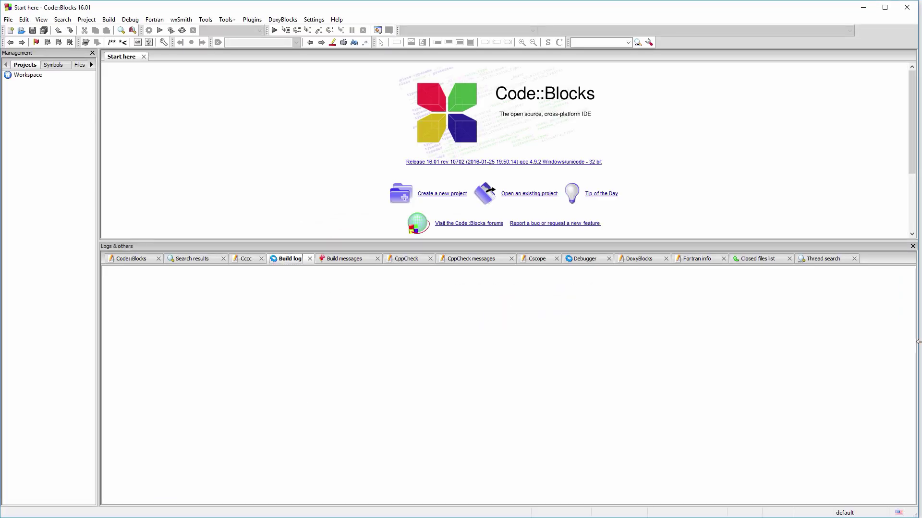
- Start a new Console application project in Code::Blocks with C as the language
{"action": "left_click_drag", "start_coordinate": [917, 349], "coordinate": [919, 347]}
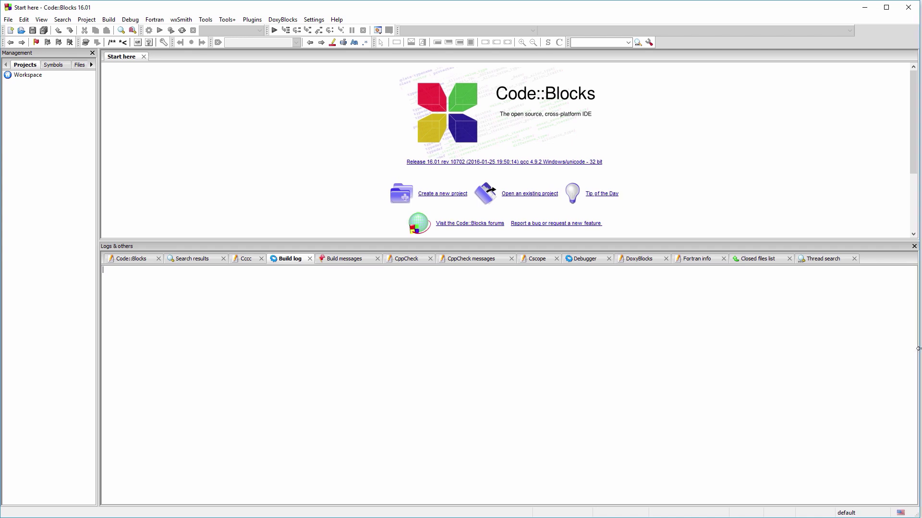
{"action": "left_click", "coordinate": [9, 20]}
{"action": "mouse_move", "coordinate": [57, 30]}
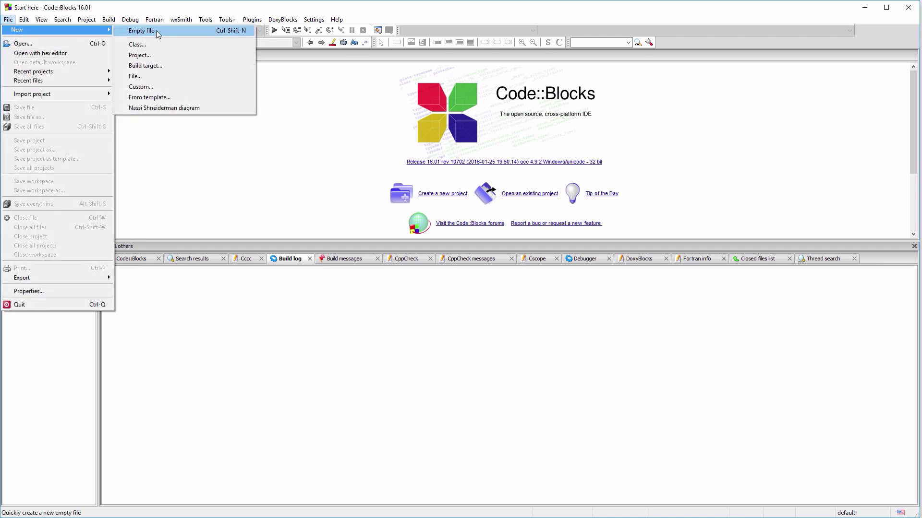
{"action": "left_click", "coordinate": [153, 57]}
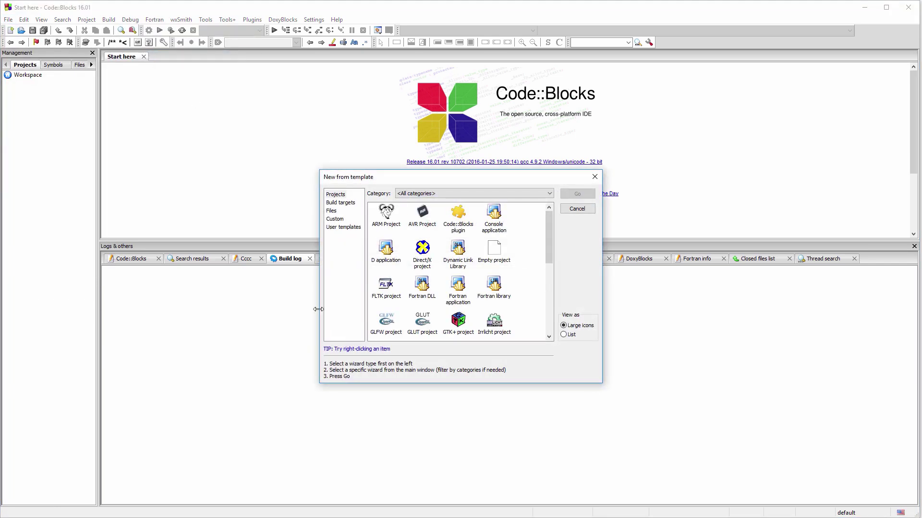
{"action": "left_click", "coordinate": [494, 214]}
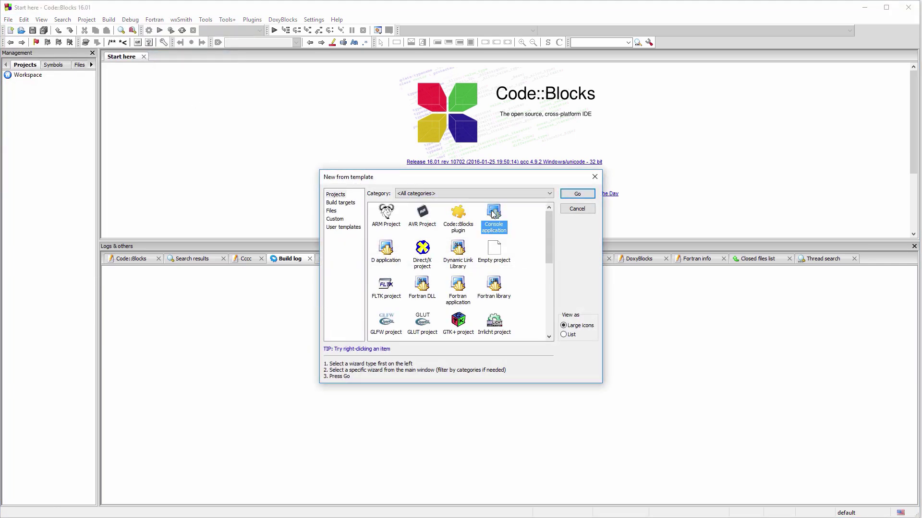
{"action": "left_click", "coordinate": [574, 195]}
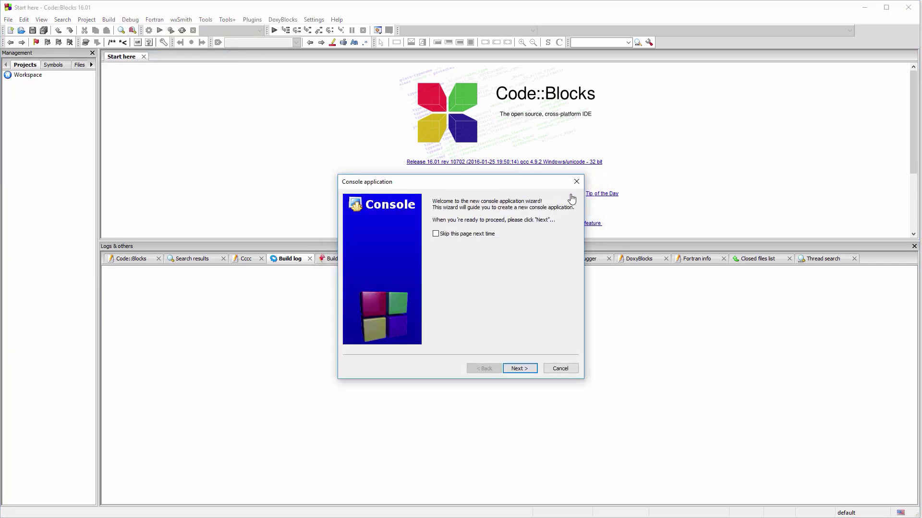
{"action": "left_click", "coordinate": [529, 369]}
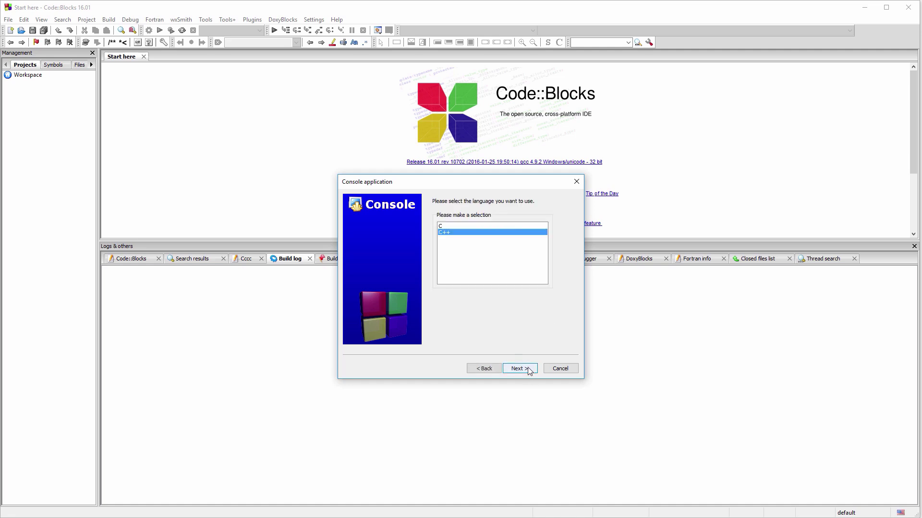
{"action": "left_click", "coordinate": [483, 225]}
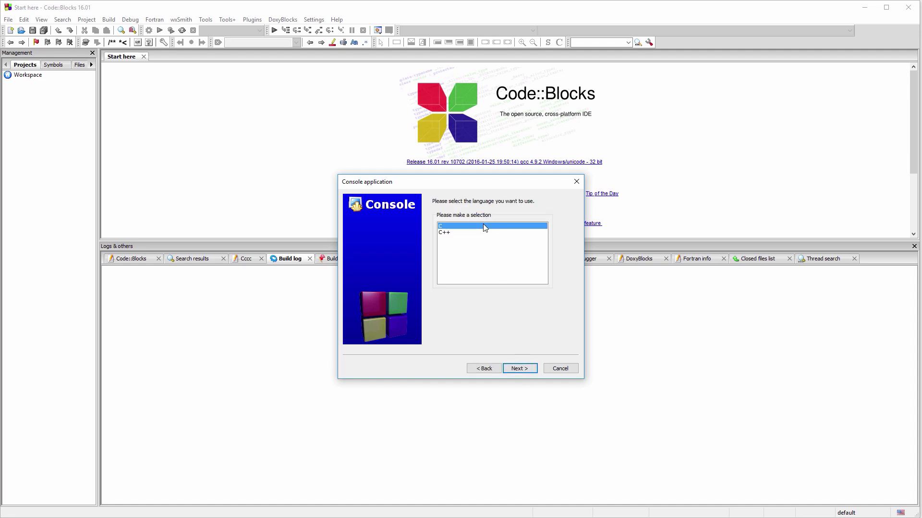
{"action": "left_click", "coordinate": [518, 370]}
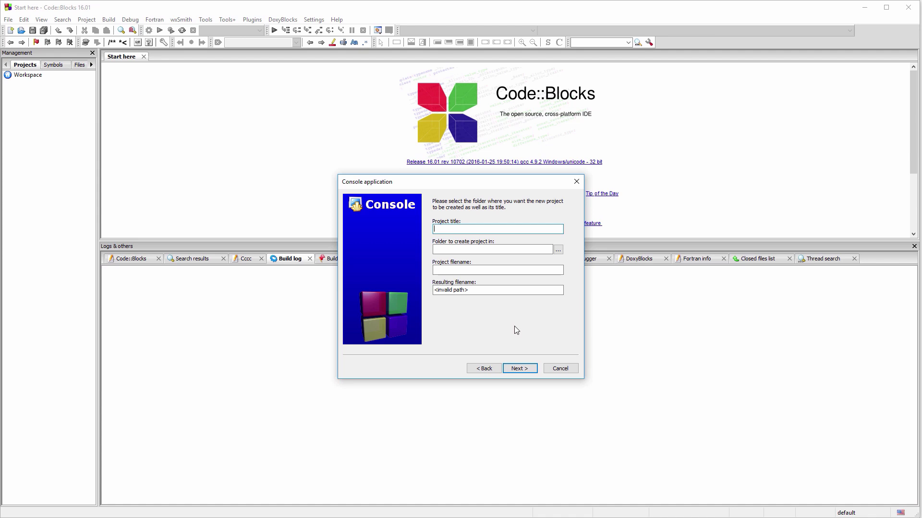
{"action": "type", "text": "Gl"}
{"action": "type", "text": "ut"}
{"action": "type", "text": "Test"}
- Set the GlutTest project folder to C:\DEV and finish creating the project
{"action": "left_click", "coordinate": [558, 250]}
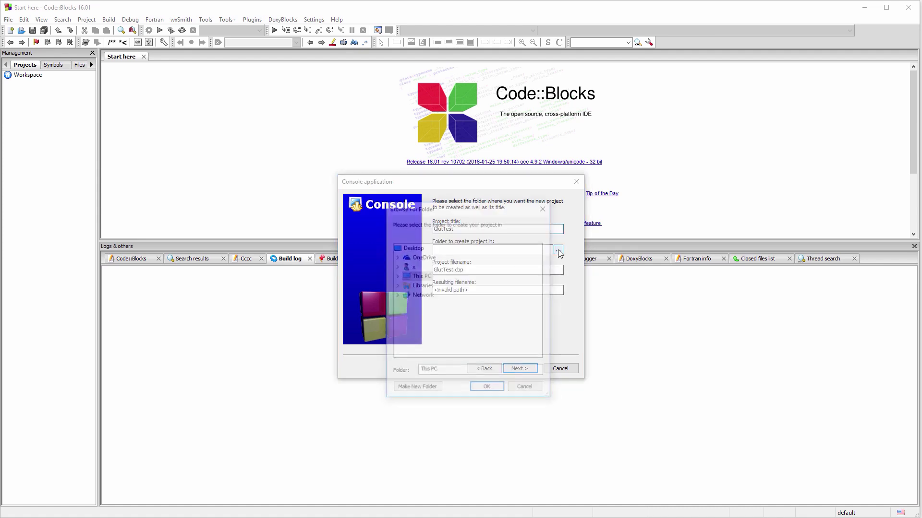
{"action": "left_click", "coordinate": [395, 277]}
{"action": "left_click", "coordinate": [405, 324]}
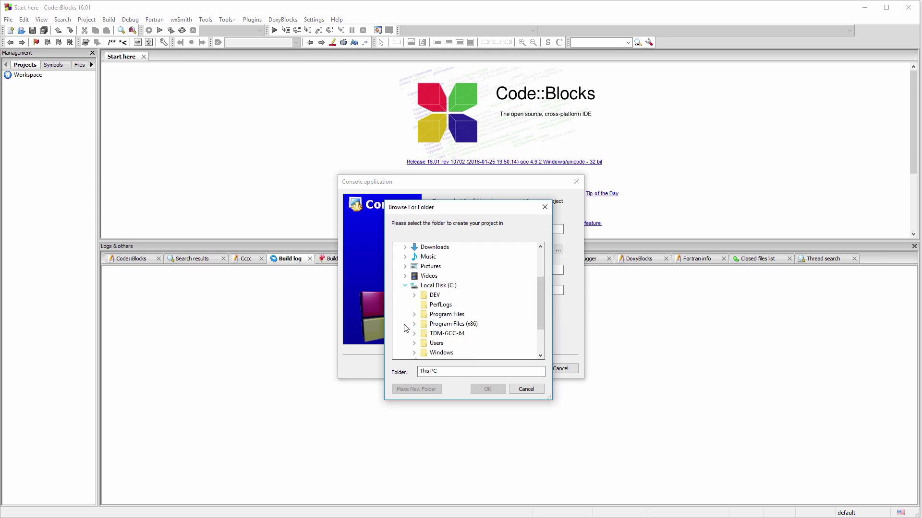
{"action": "double_click", "coordinate": [437, 295]}
{"action": "left_click", "coordinate": [487, 389]}
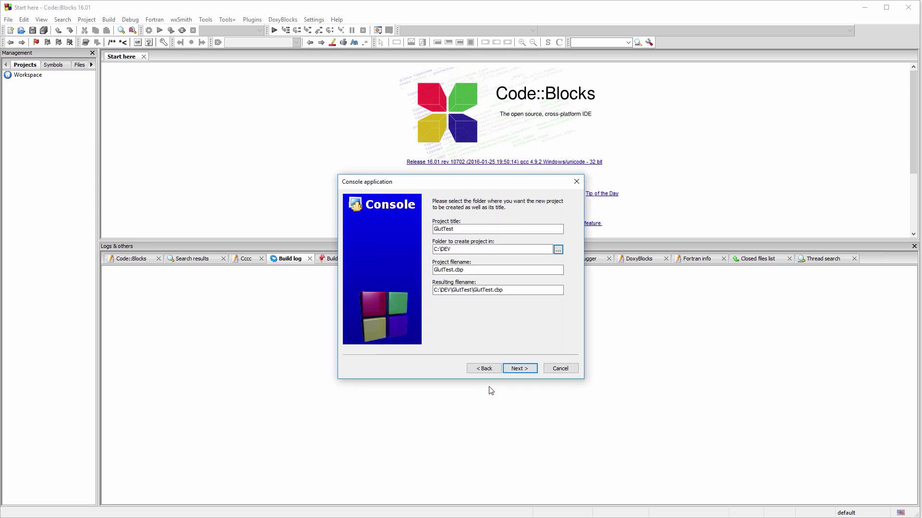
{"action": "left_click", "coordinate": [518, 370]}
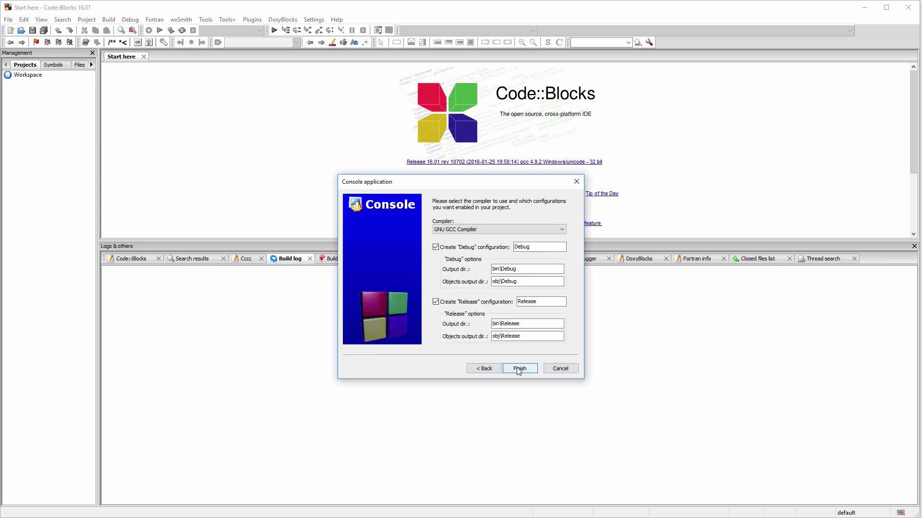
{"action": "left_click", "coordinate": [519, 369]}
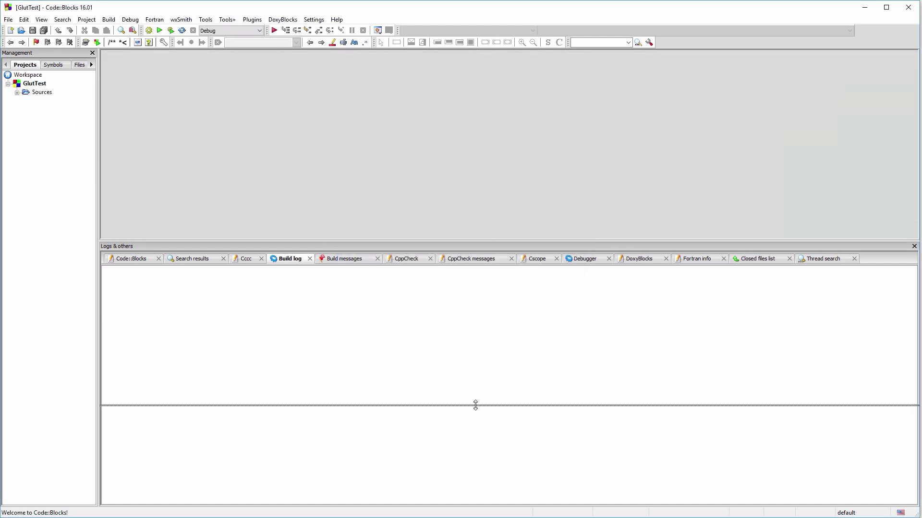
- Enlarge the editor and open main.c from the GlutTest project sources
{"action": "left_click_drag", "start_coordinate": [484, 296], "coordinate": [476, 405]}
{"action": "left_click", "coordinate": [17, 92]}
{"action": "left_click", "coordinate": [45, 100]}
{"action": "double_click", "coordinate": [46, 101]}
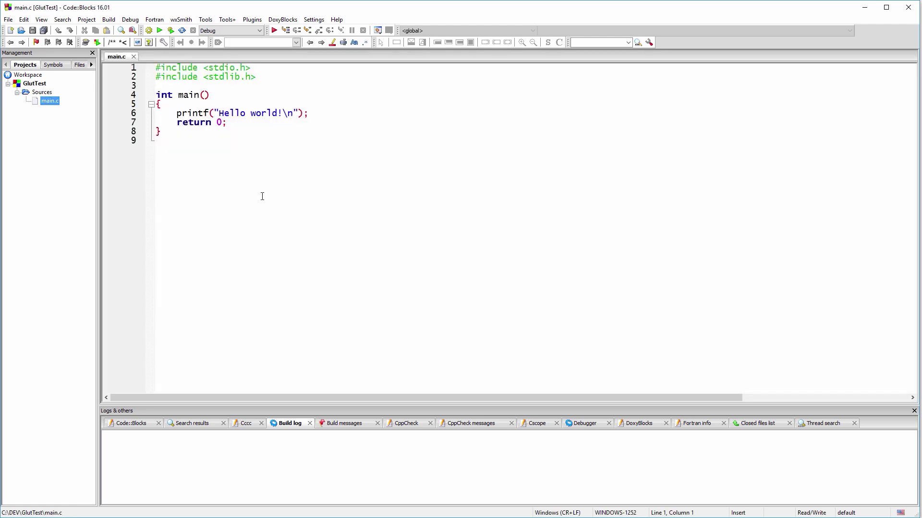
- Add #include <GL/glew.h> and #include <GL/freeglut.h> below the standard includes
{"action": "left_click", "coordinate": [262, 74]}
{"action": "key", "text": "Return"}
{"action": "key", "text": "Return"}
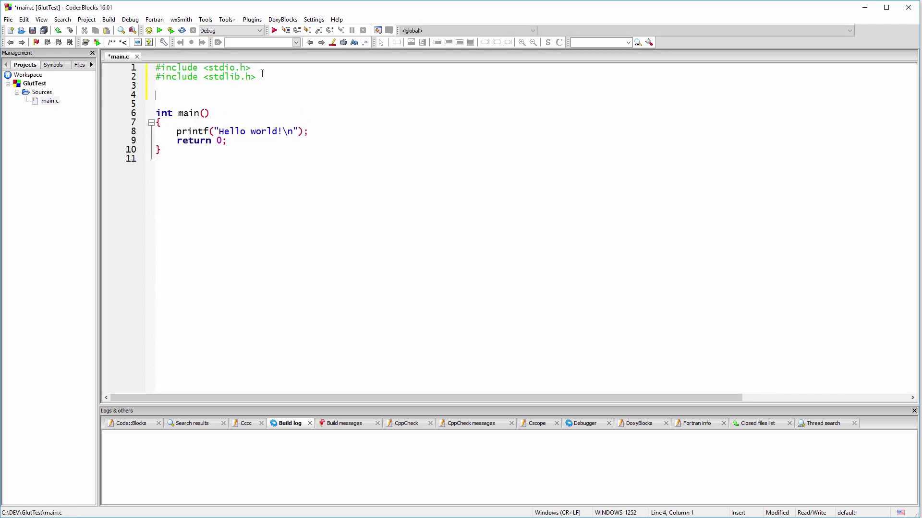
{"action": "type", "text": "#include <GL/"}
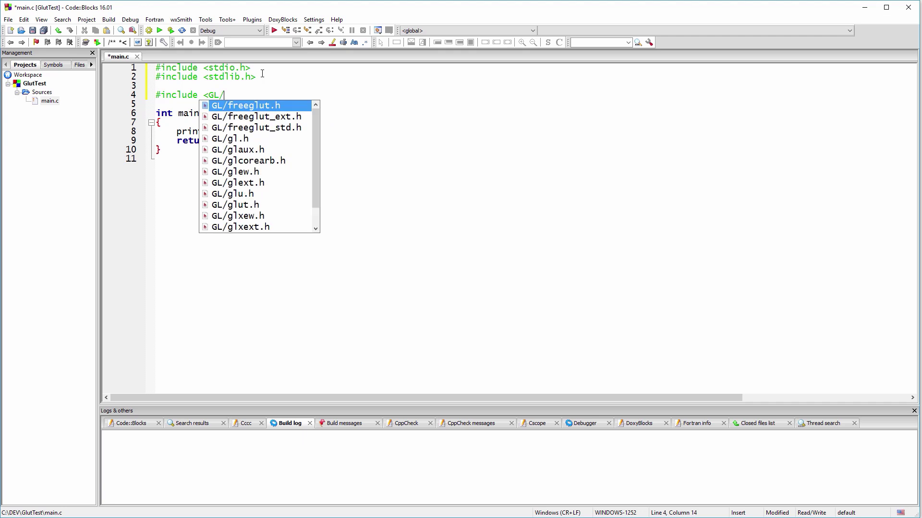
{"action": "key", "text": "Down"}
{"action": "key", "text": "Down"}
{"action": "key", "text": "Down"}
{"action": "key", "text": "Down"}
{"action": "key", "text": "Down"}
{"action": "key", "text": "Down"}
{"action": "key", "text": "Return"}
{"action": "key", "text": "Return"}
{"action": "type", "text": "#include <GL/"}
{"action": "key", "text": "Return"}
{"action": "key", "text": "Down"}
{"action": "key", "text": "Down"}
{"action": "key", "text": "Down"}
{"action": "key", "text": "Down"}
- Remove the Hello world printf and change main to take int argc, char **argv
{"action": "key", "text": "Home"}
{"action": "key", "text": "shift+End"}
{"action": "key", "text": "Delete"}
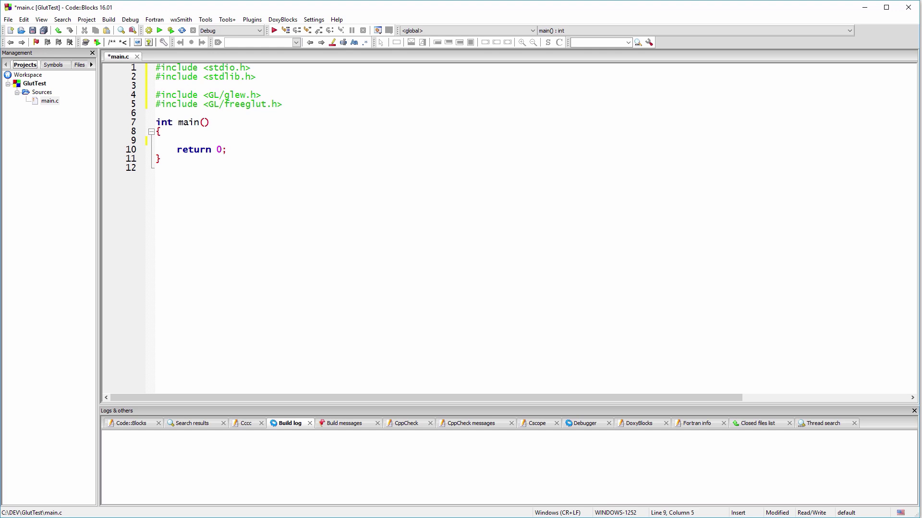
{"action": "key", "text": "Up"}
{"action": "key", "text": "Up"}
{"action": "key", "text": "End"}
{"action": "key", "text": "Left"}
{"action": "type", "text": "int argvc, char **argv"}
{"action": "key", "text": "Down"}
{"action": "key", "text": "Return"}
{"action": "type", "text": "glutInit(&argc, argv);"}
- Call glutInit and glutInitDisplayMode with GLUT_RGB | GLUT_DOUBLE | GLUT_DEPTH, fixing the FLUT typo
{"action": "key", "text": "Return"}
{"action": "type", "text": "glutInit"}
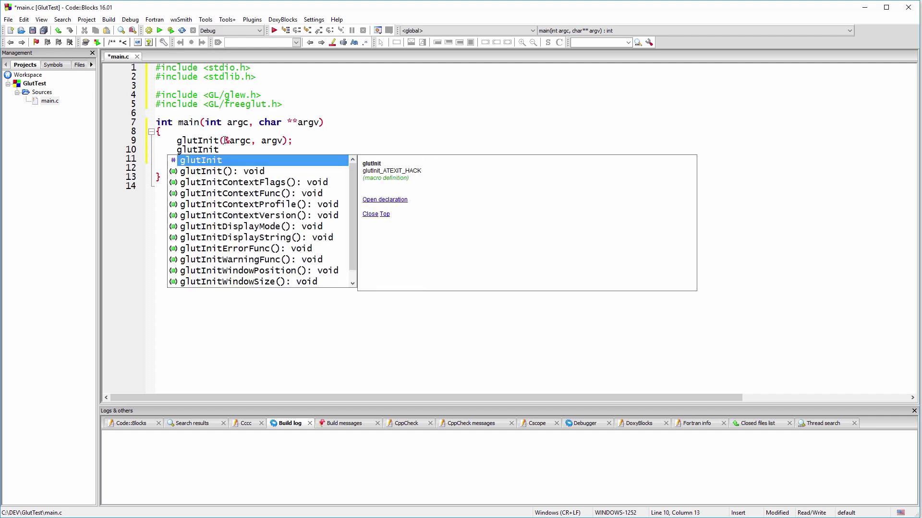
{"action": "type", "text": "Di"}
{"action": "key", "text": "Return"}
{"action": "type", "text": "FLUT_RGB"}
{"action": "key", "text": "Left"}
{"action": "key", "text": "Left"}
{"action": "key", "text": "Left"}
{"action": "key", "text": "BackSpace"}
{"action": "type", "text": "G"}
{"action": "key", "text": "Right"}
{"action": "key", "text": "Right"}
{"action": "key", "text": "Right"}
{"action": "type", "text": "| GLUT_"}
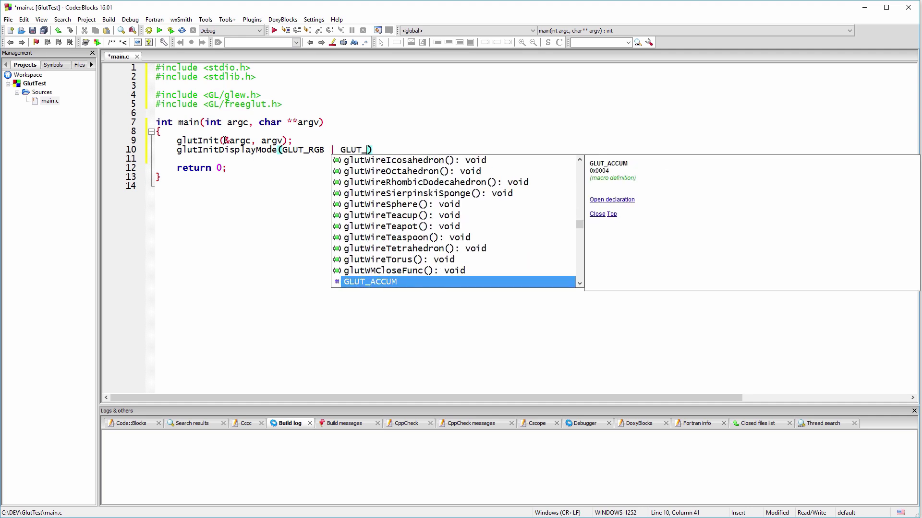
{"action": "type", "text": "DOUBLE | GLUT_DEPTH);"}
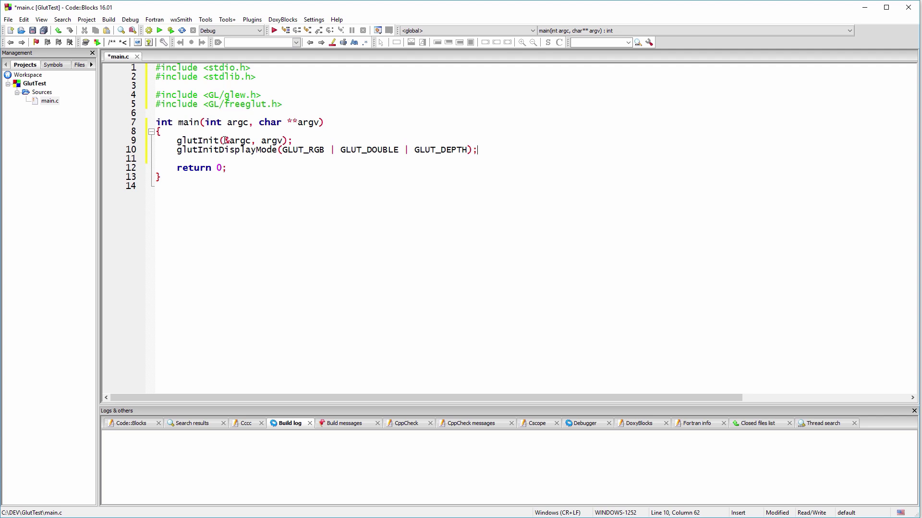
- Add glutInitWindowSize and glutCreateWindow calls after the display mode
{"action": "key", "text": "Up"}
{"action": "key", "text": "Return"}
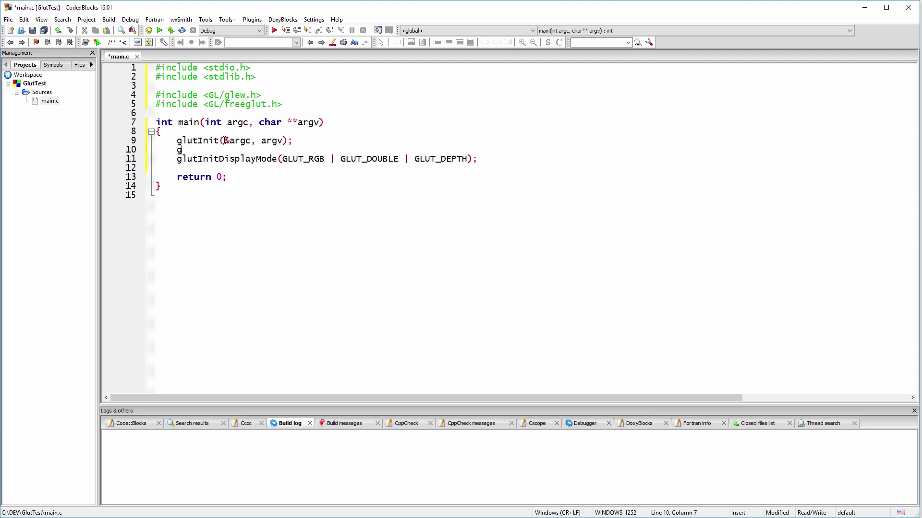
{"action": "type", "text": "lutInitWindow"}
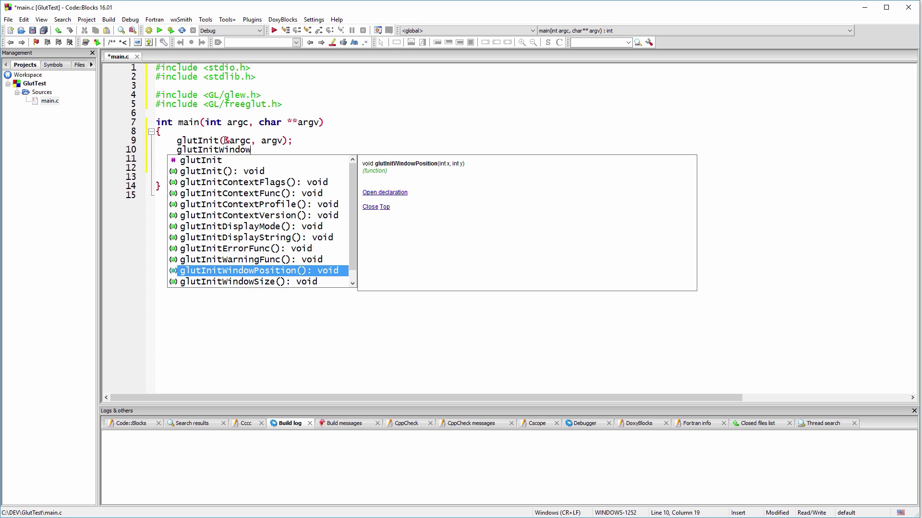
{"action": "key", "text": "Down"}
{"action": "key", "text": "Return"}
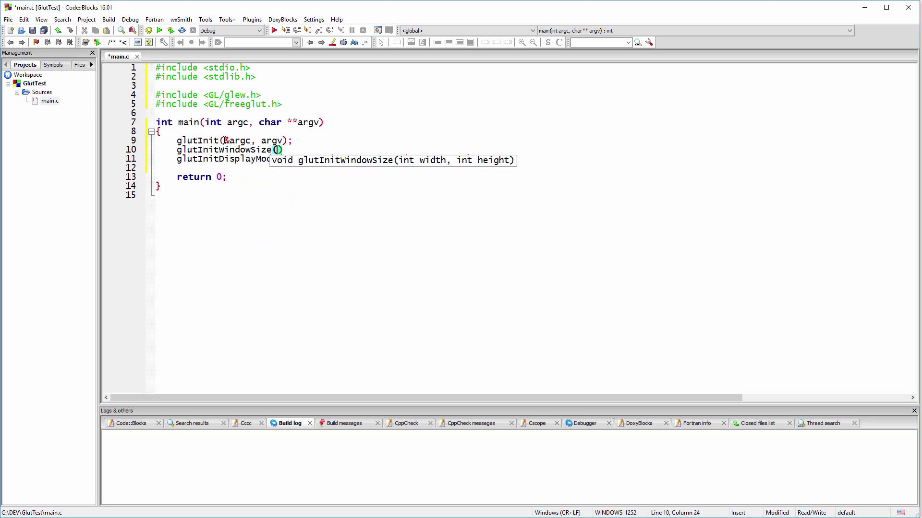
{"action": "type", "text": "512, 512"}
{"action": "key", "text": "Right"}
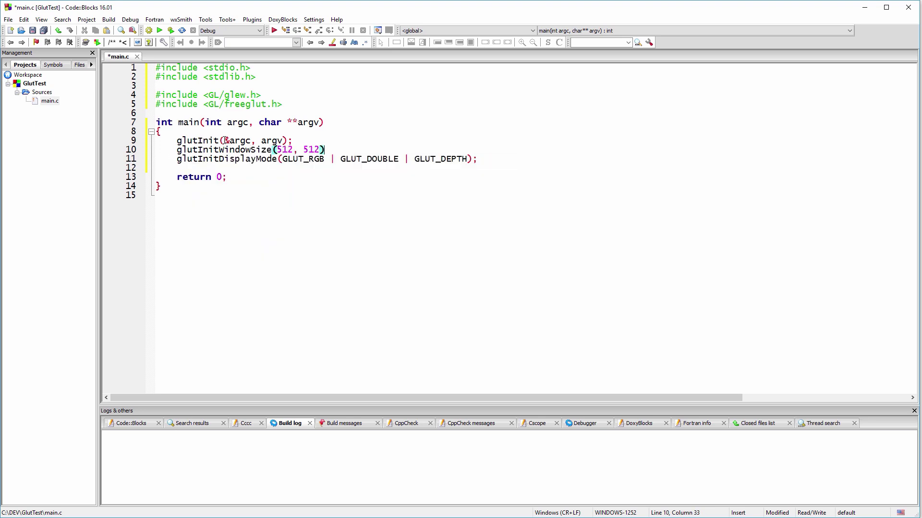
{"action": "type", "text": ";"}
{"action": "key", "text": "Return"}
{"action": "key", "text": "Return"}
{"action": "type", "text": "glutCreateW"}
{"action": "key", "text": "Return"}
{"action": "type", "text": "(\"G"}
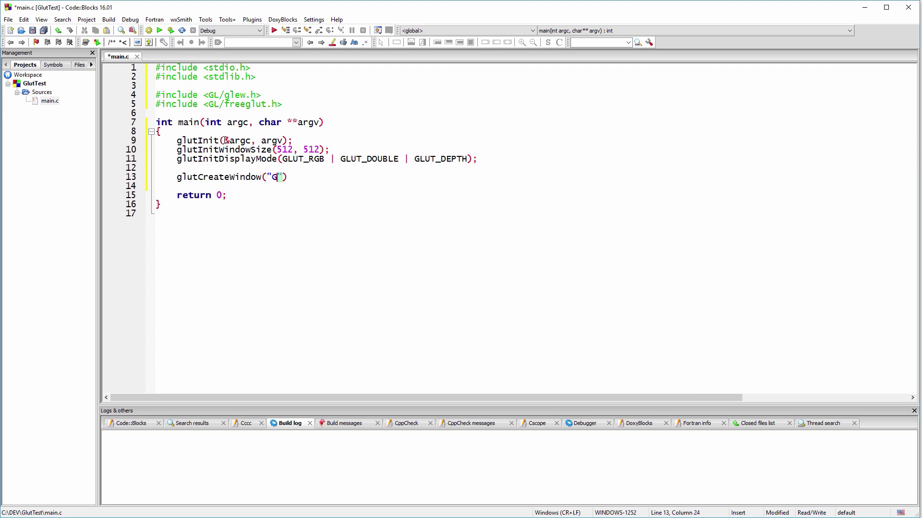
{"action": "type", "text": "lut Test\");"}
- Add a comment above window creation and a printf of the OpenGL version via glGetString(GL_VERSION)
{"action": "key", "text": "Up"}
{"action": "key", "text": "Return"}
{"action": "type", "text": "// "}
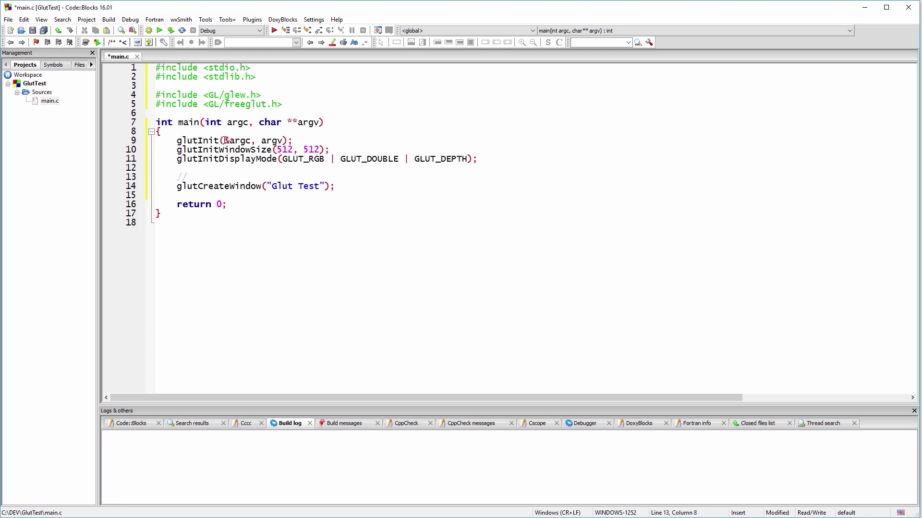
{"action": "type", "text": "create a windows with an OpenGL context"}
{"action": "key", "text": "Down"}
{"action": "key", "text": "Return"}
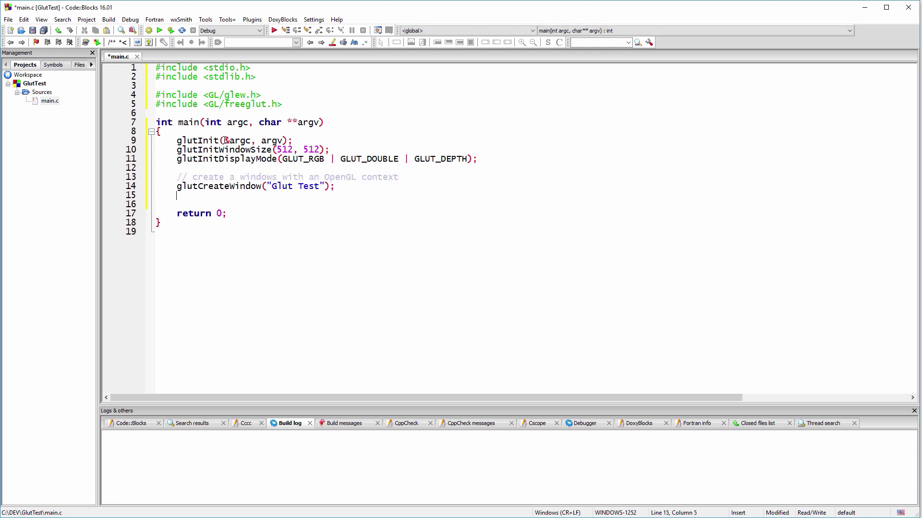
{"action": "key", "text": "Return"}
{"action": "type", "text": "printf(\"OpenGL version = %s \", glGet"}
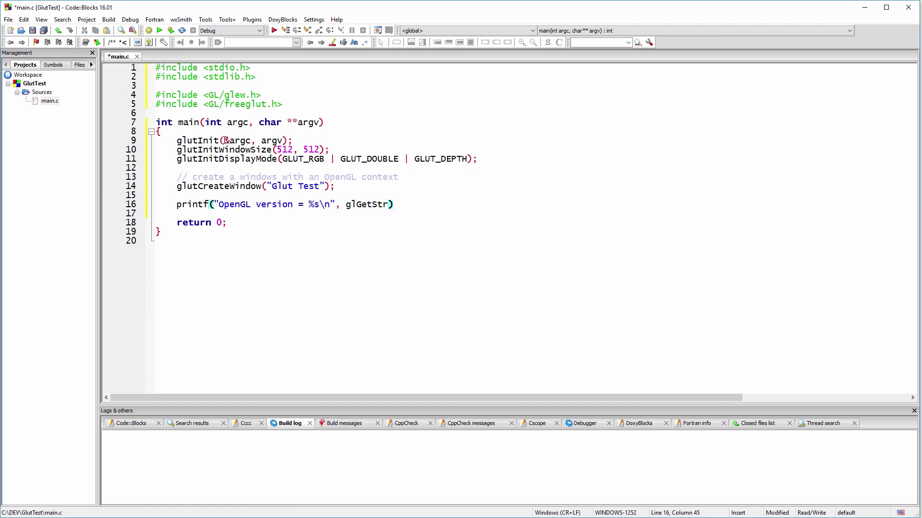
{"action": "type", "text": "String(GL_VERSION));"}
- Add the Initialize GLEW comment, GLenum err = glewInit(); and an if(GLEW_OK != err) printf with glewGetErrorString
{"action": "key", "text": "Return"}
{"action": "key", "text": "Return"}
{"action": "type", "text": "// Initialize GLEW"}
{"action": "key", "text": "Return"}
{"action": "type", "text": "GLenum err = glewInit();"}
{"action": "key", "text": "Return"}
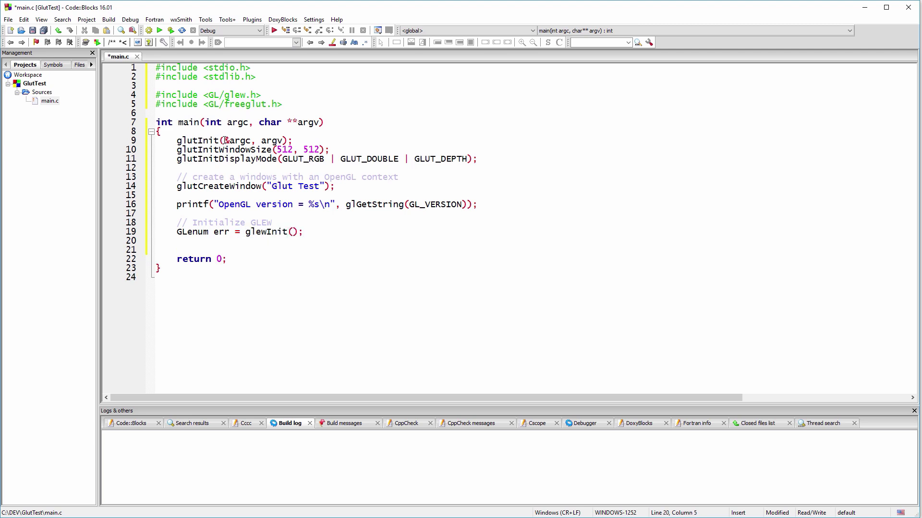
{"action": "type", "text": "if(GLEW_OK != err) {"}
{"action": "key", "text": "Return"}
{"action": "type", "text": "printf(\"Error in GLEW initialization = %s\\n\", glewGetError"}
{"action": "key", "text": "Return"}
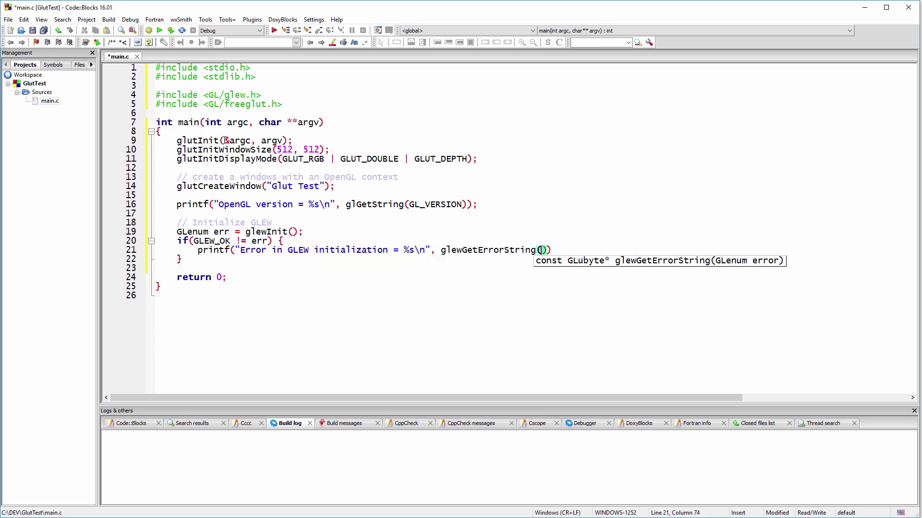
{"action": "type", "text": "err));"}
- Print the GLEW version with glewGetString(GLEW_VERSION) after the error check
{"action": "key", "text": "Down"}
{"action": "key", "text": "Return"}
{"action": "type", "text": "printf("}
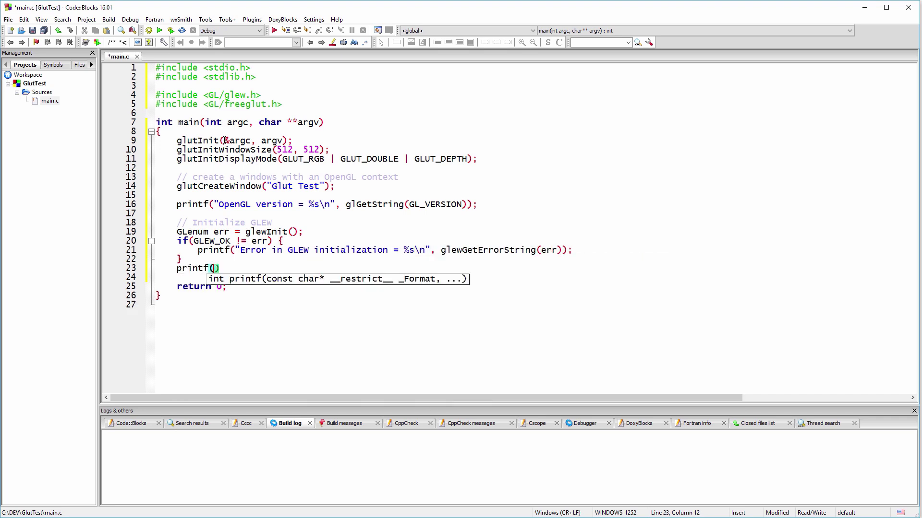
{"action": "type", "text": "\"Glew version = %s\\n\", glewG"}
{"action": "key", "text": "Return"}
{"action": "type", "text": "(GLEW_VE"}
{"action": "key", "text": "Return"}
{"action": "type", "text": ";"}
{"action": "key", "text": "Return"}
{"action": "key", "text": "Return"}
{"action": "type", "text": "/ Register GLUT cal"}
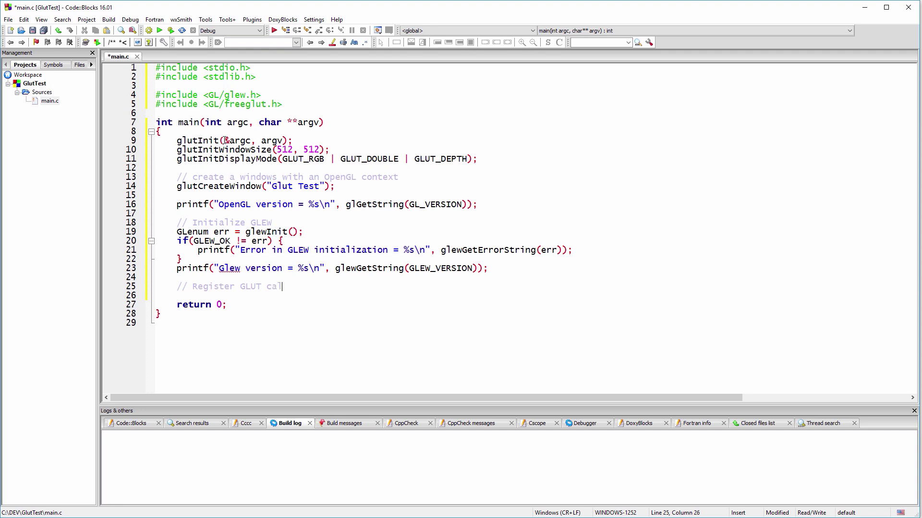
{"action": "type", "text": "backs"}
- Register glutDisplayFunc(display) and glutKeyboardFunc(keyboard) under the callbacks comment
{"action": "key", "text": "Return"}
{"action": "type", "text": "g"}
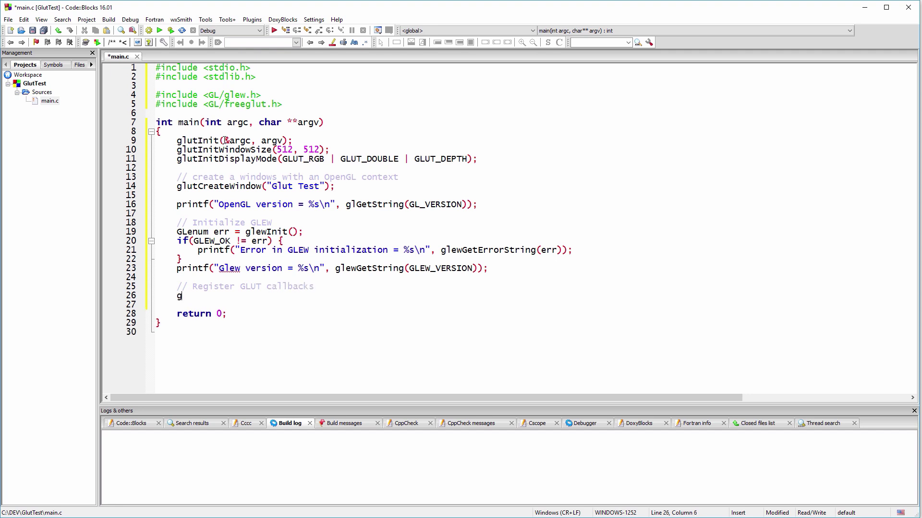
{"action": "type", "text": "lut"}
{"action": "type", "text": "Du"}
{"action": "type", "text": "ispl"}
{"action": "key", "text": "Return"}
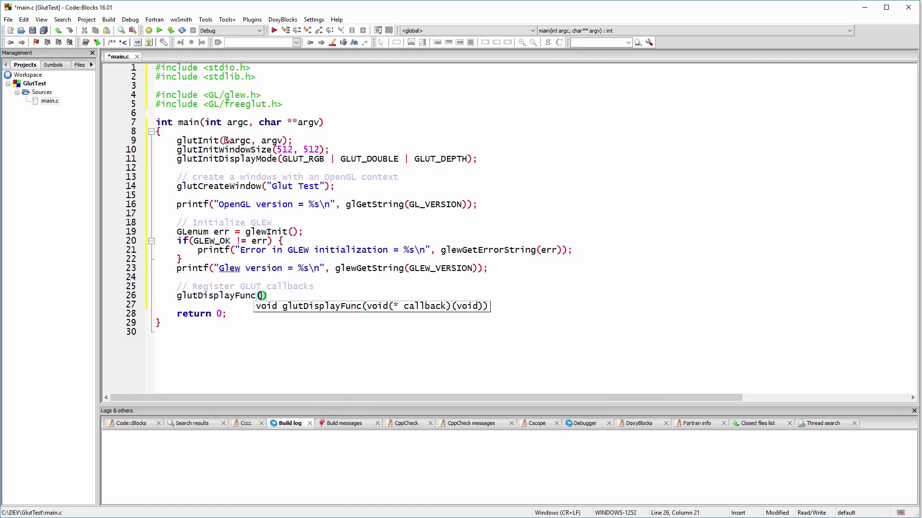
{"action": "type", "text": "dis"}
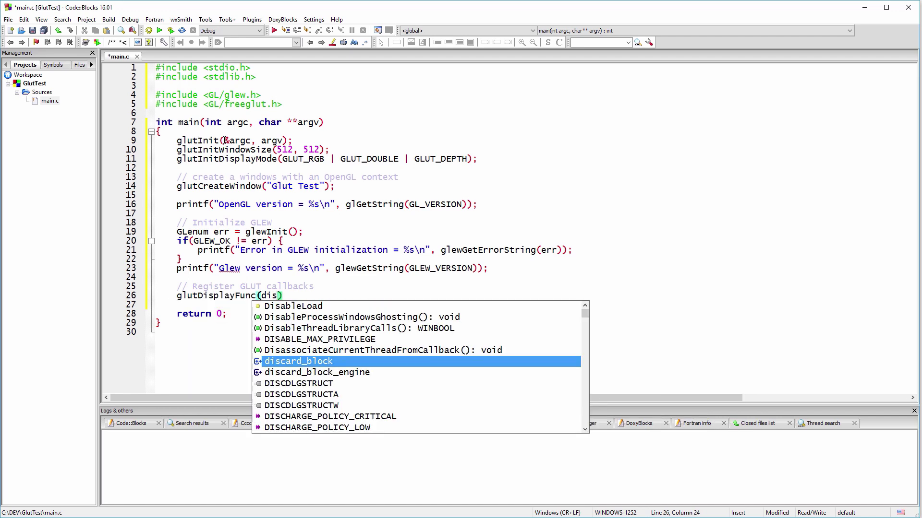
{"action": "type", "text": "play"}
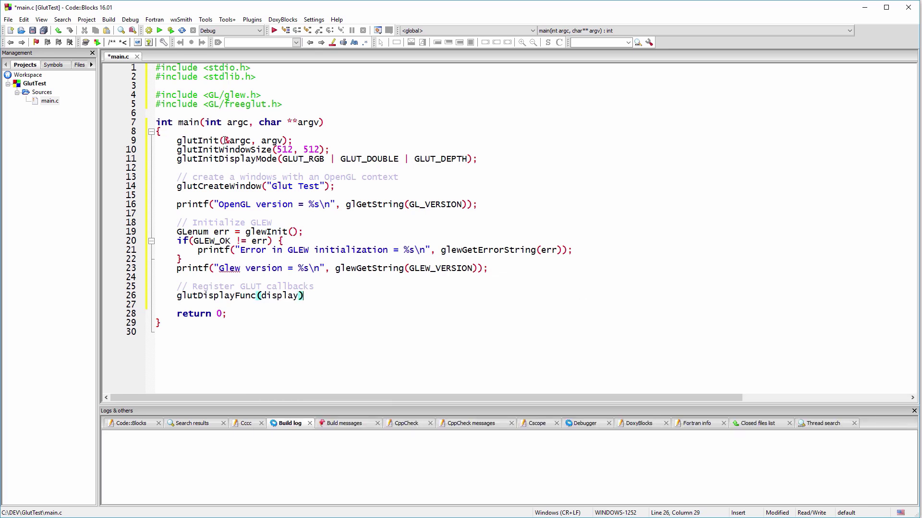
{"action": "type", "text": ";"}
{"action": "key", "text": "Return"}
{"action": "type", "text": "glut"}
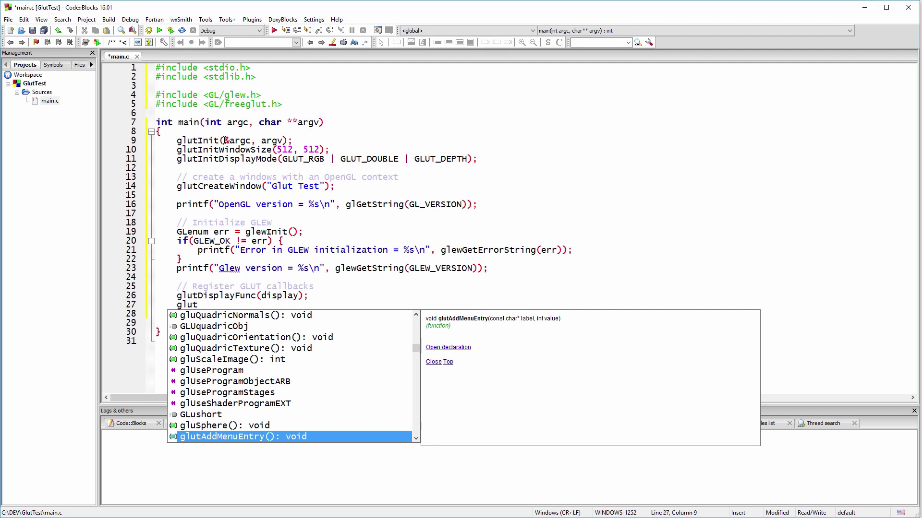
{"action": "type", "text": "Keyboard"}
{"action": "key", "text": "Return"}
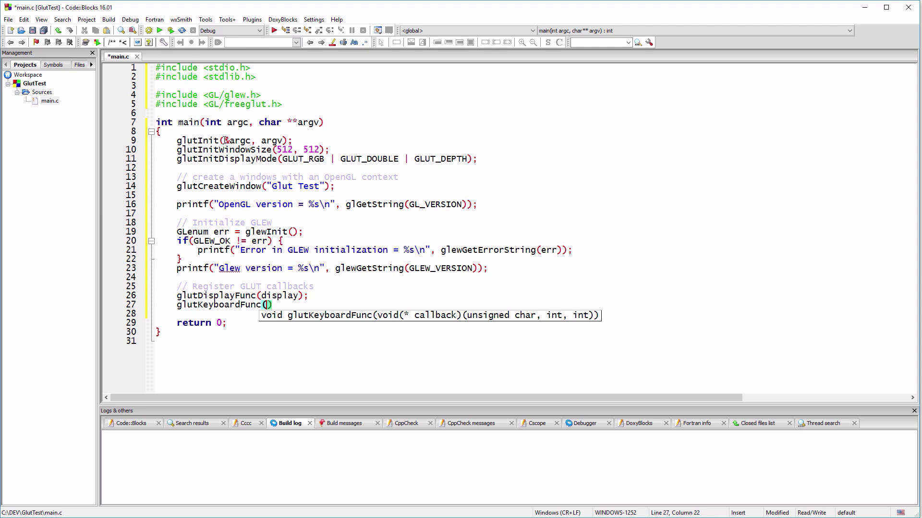
{"action": "type", "text": "keyboard"}
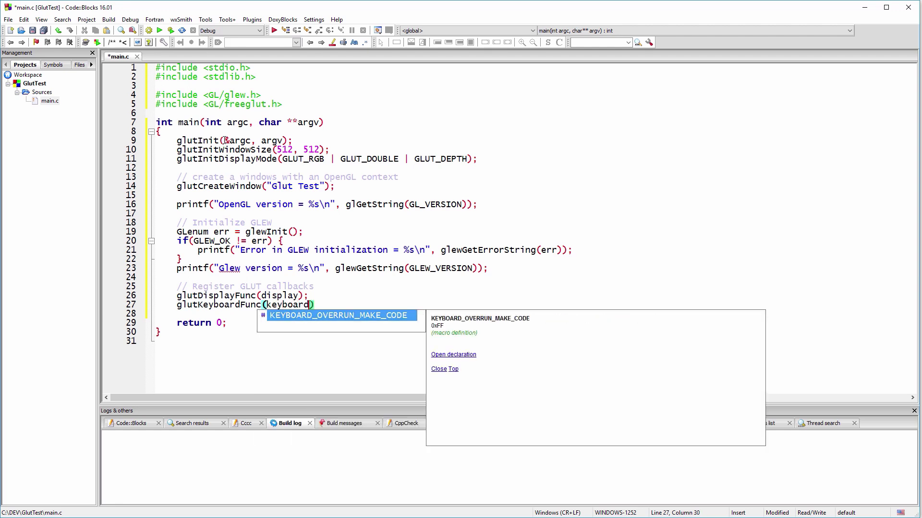
{"action": "type", "text": ");"}
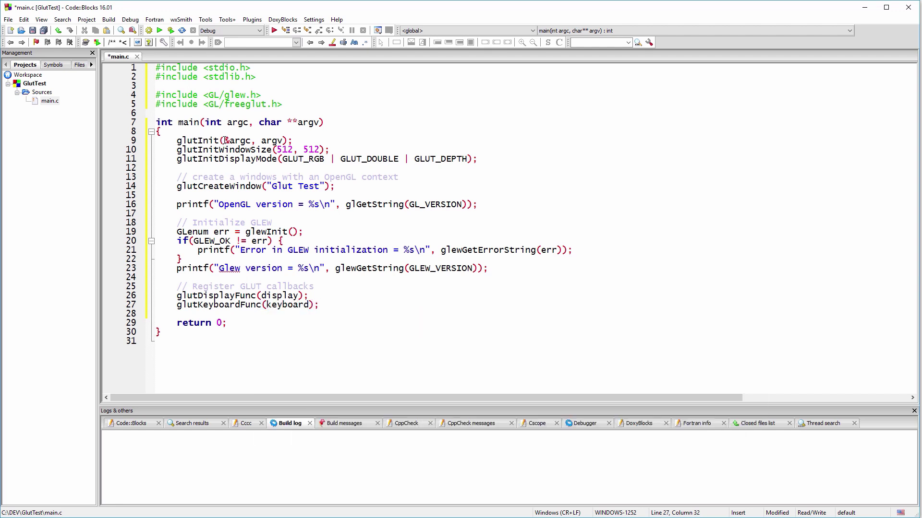
- Add glClearColor(1.0, 0.0, 0.0, 1.0) and glutMainLoop() before return 0, and save main.c
{"action": "key", "text": "Return"}
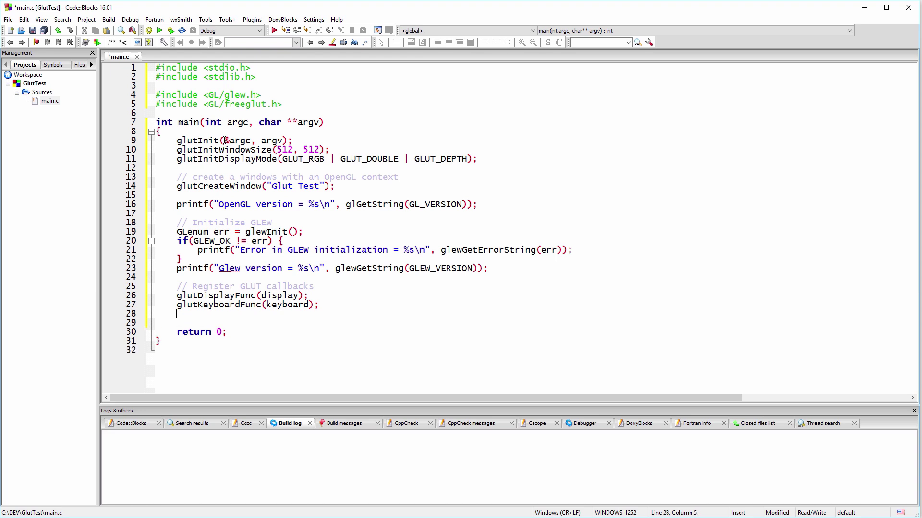
{"action": "key", "text": "Return"}
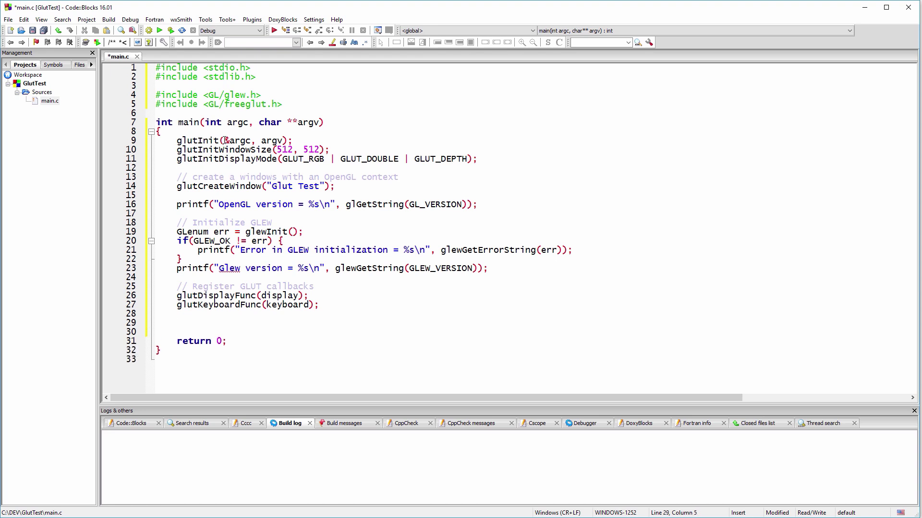
{"action": "type", "text": "glClear"}
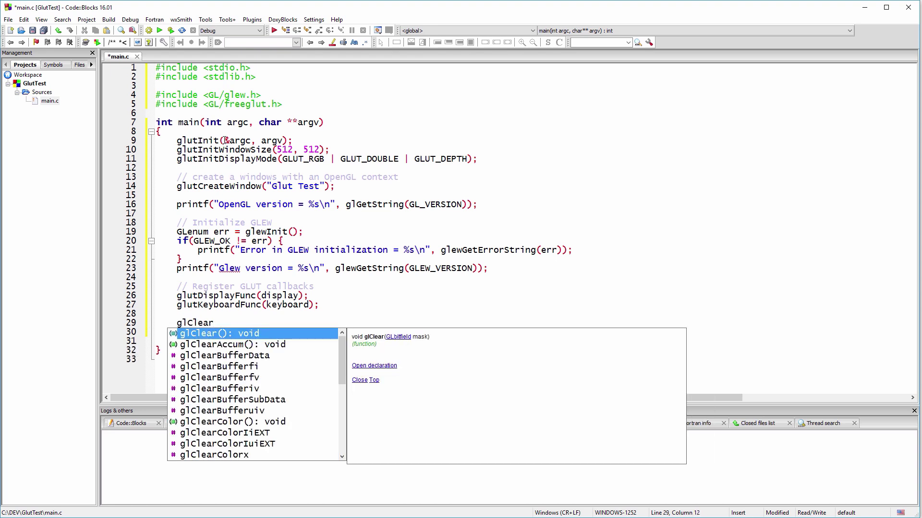
{"action": "type", "text": "Color"}
{"action": "key", "text": "Return"}
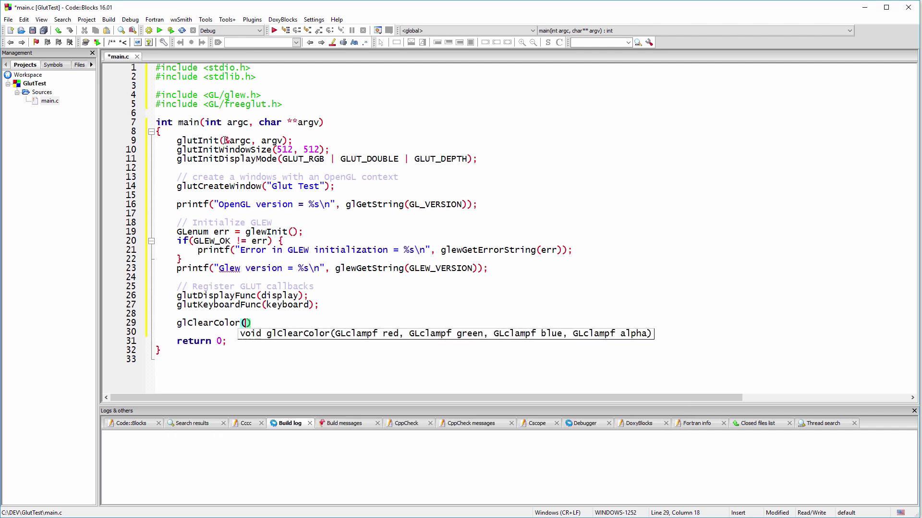
{"action": "type", "text": "1.0, 0.0"}
{"action": "type", "text": ", 0.0, 1.0)"}
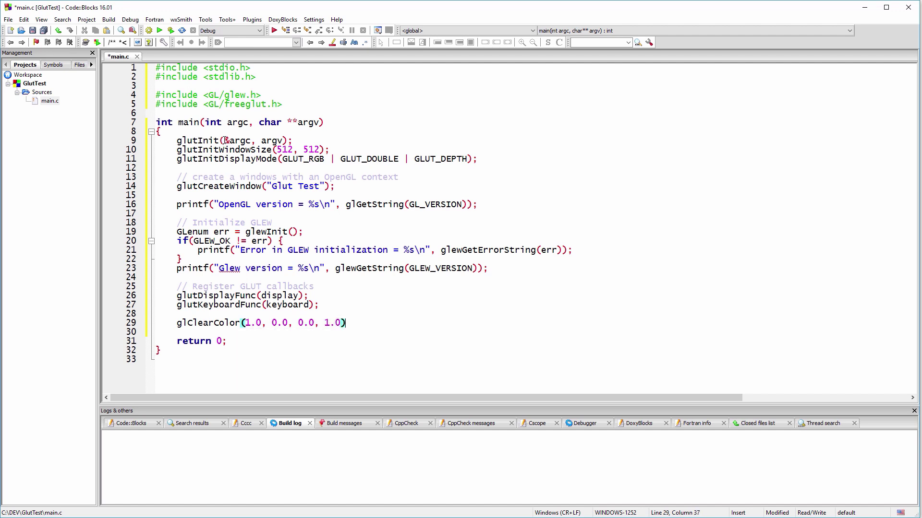
{"action": "type", "text": ";"}
{"action": "key", "text": "Return"}
{"action": "key", "text": "Return"}
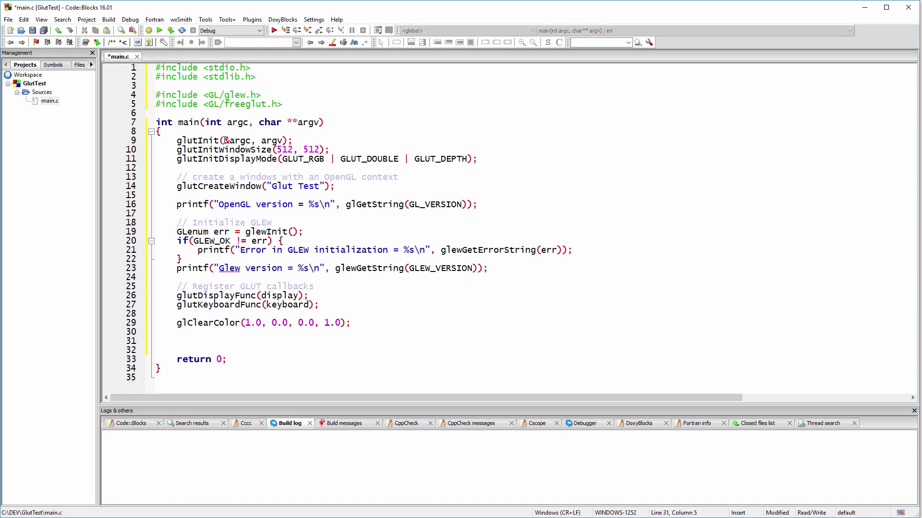
{"action": "type", "text": "glutMain"}
{"action": "key", "text": "Return"}
{"action": "type", "text": ")"}
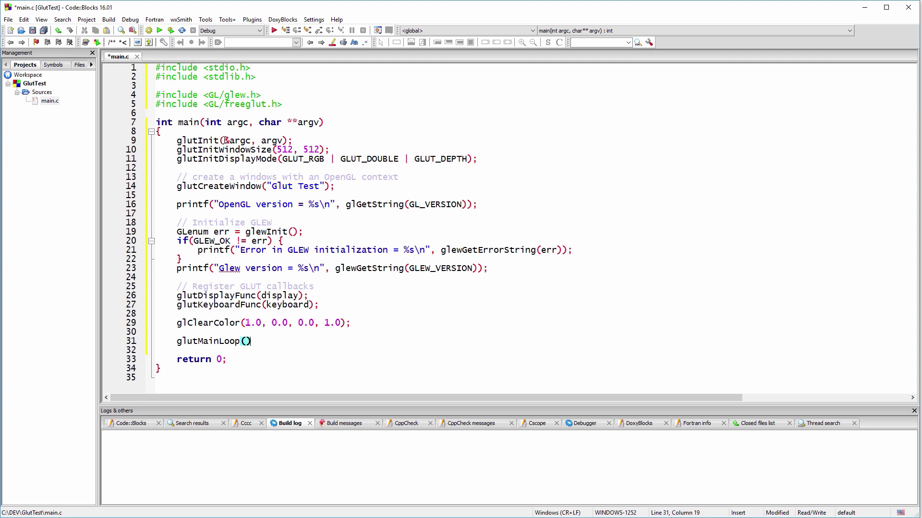
{"action": "type", "text": ";"}
{"action": "key", "text": "ctrl+s"}
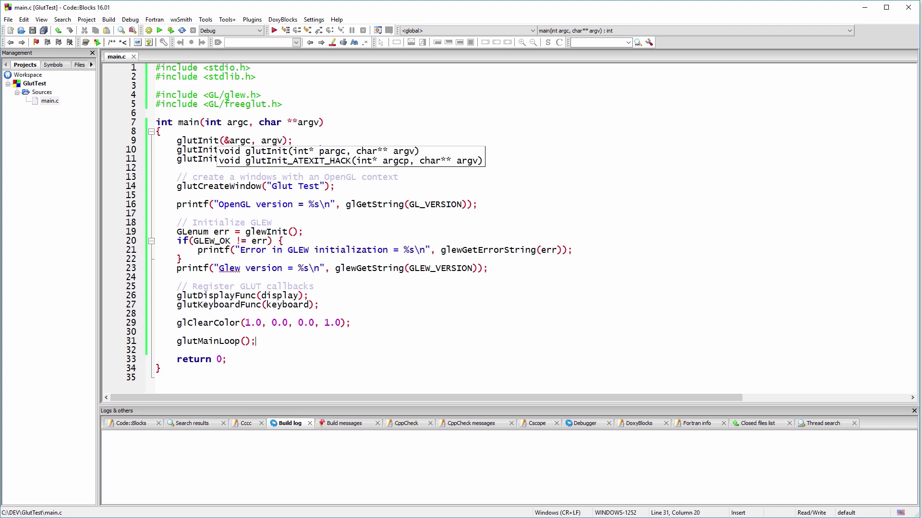
{"action": "left_click", "coordinate": [350, 105]}
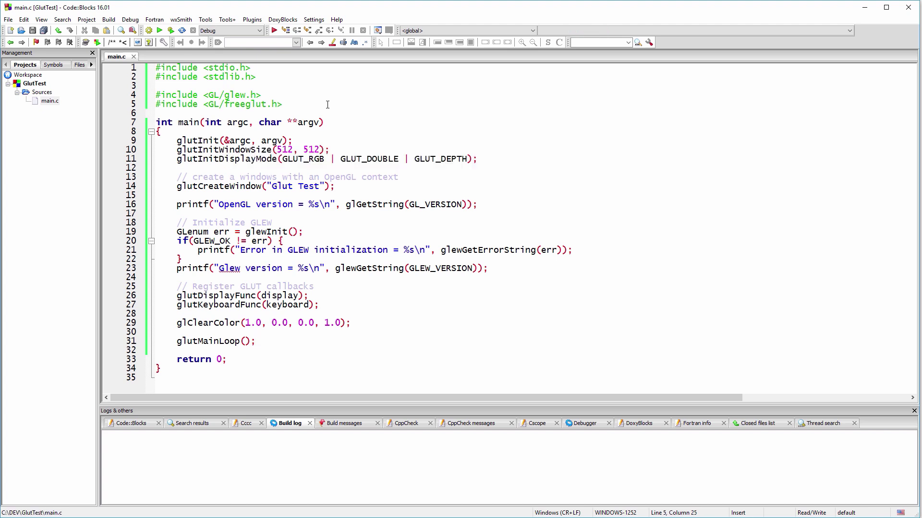
- Start a static display function with braces below the includes
{"action": "key", "text": "Return"}
{"action": "key", "text": "Return"}
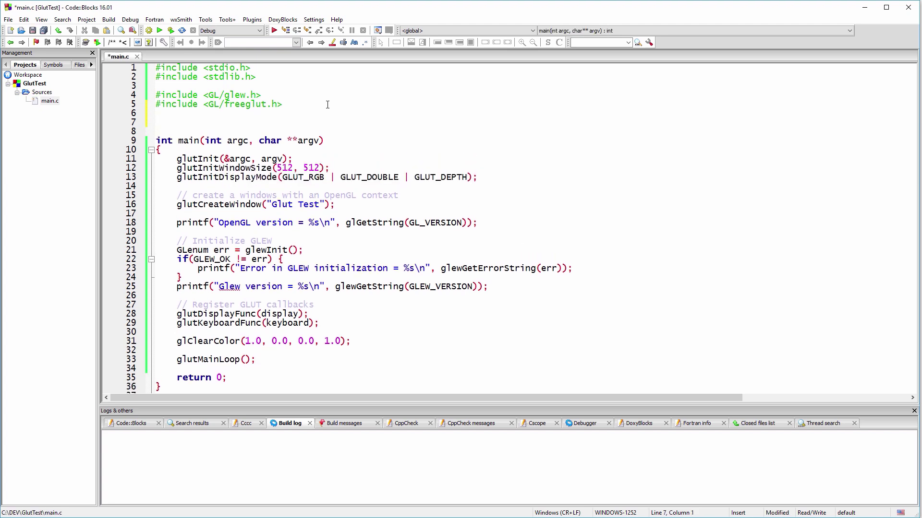
{"action": "type", "text": "static void display(void) {"}
{"action": "key", "text": "Return"}
{"action": "key", "text": "Down"}
{"action": "key", "text": "Return"}
{"action": "key", "text": "Up"}
{"action": "key", "text": "Up"}
{"action": "key", "text": "Up"}
{"action": "key", "text": "End"}
{"action": "key", "text": "Return"}
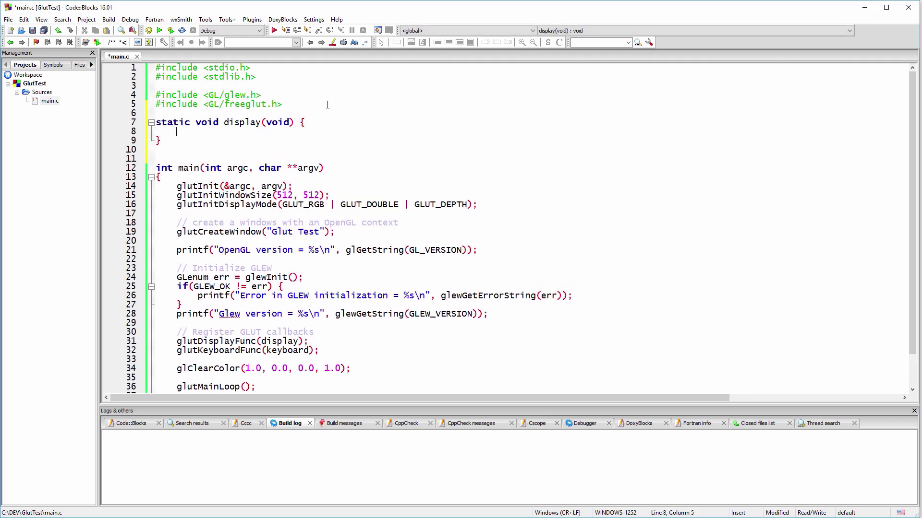
{"action": "type", "text": "glCle"}
{"action": "key", "text": "Return"}
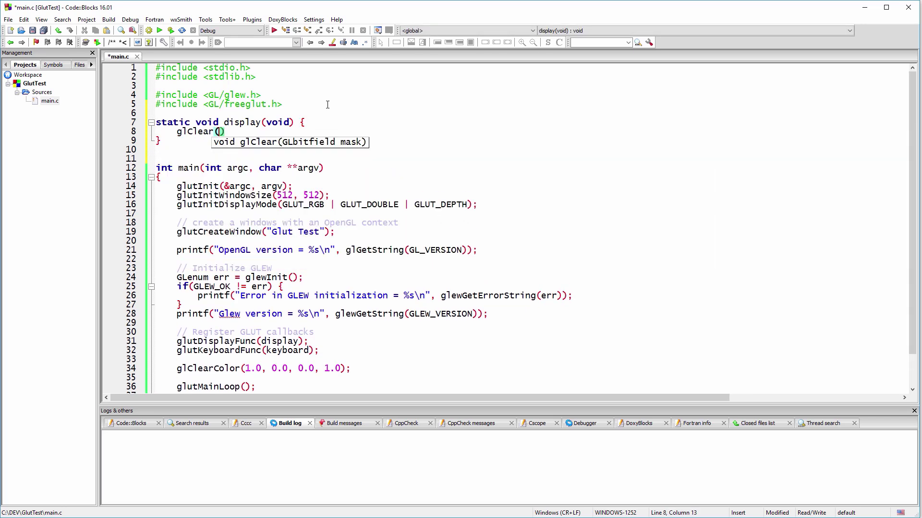
{"action": "type", "text": "GL_CLEAR_BUFFER_BIT"}
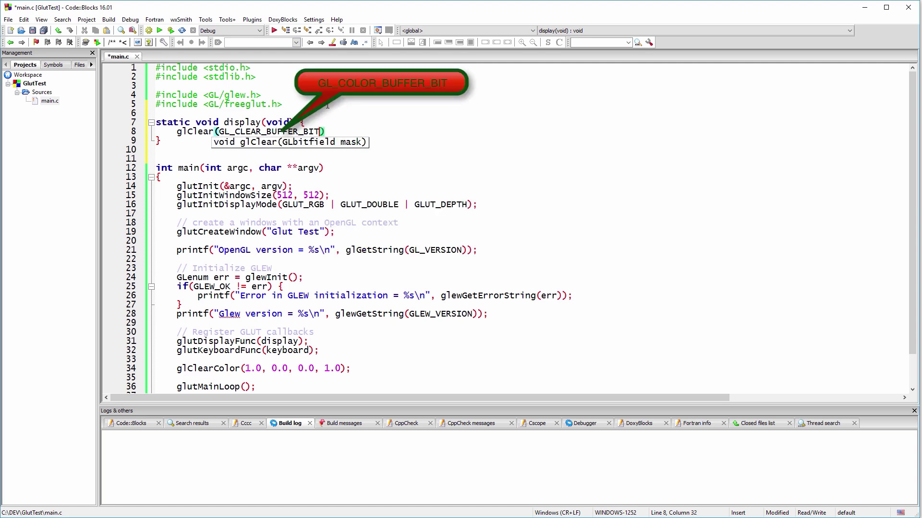
{"action": "type", "text": " | GL_DEPTH_BU"}
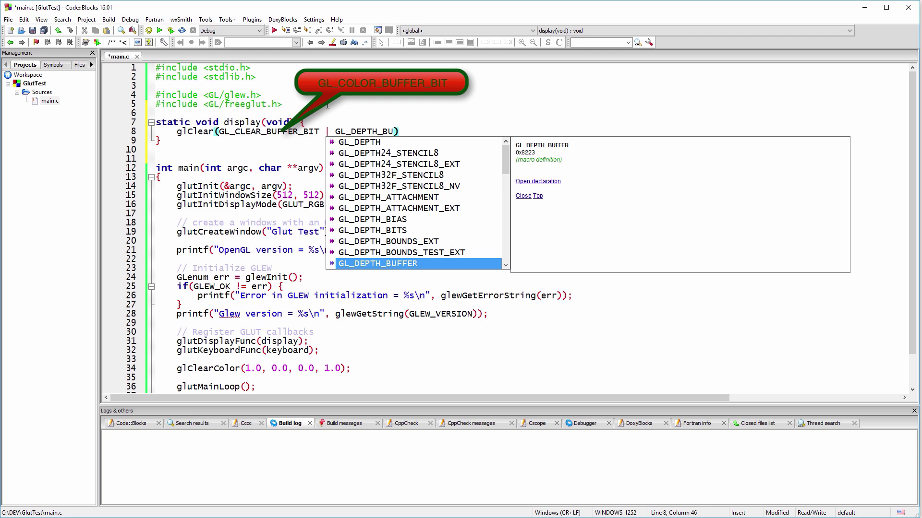
{"action": "type", "text": "FFER_BIT);"}
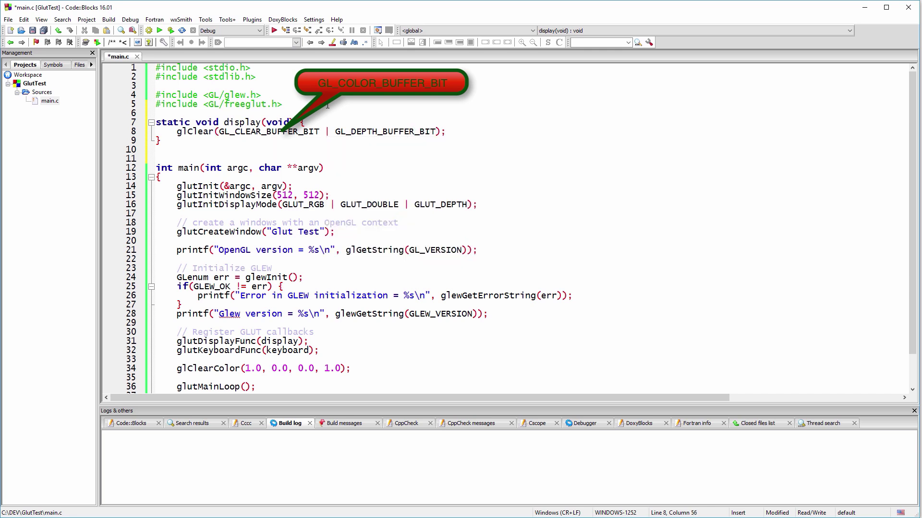
- Fill display with glClear of color and depth buffers, a draw-something comment and glutSwapBuffers(), then save
{"action": "key", "text": "Return"}
{"action": "key", "text": "Return"}
{"action": "type", "text": "// draw something ..."}
{"action": "key", "text": "Return"}
{"action": "key", "text": "Return"}
{"action": "type", "text": "glutSwapBuffers();"}
{"action": "key", "text": "ctrl+s"}
{"action": "key", "text": "Down"}
{"action": "key", "text": "Return"}
{"action": "key", "text": "Return"}
{"action": "type", "text": "static void keyboard(uns"}
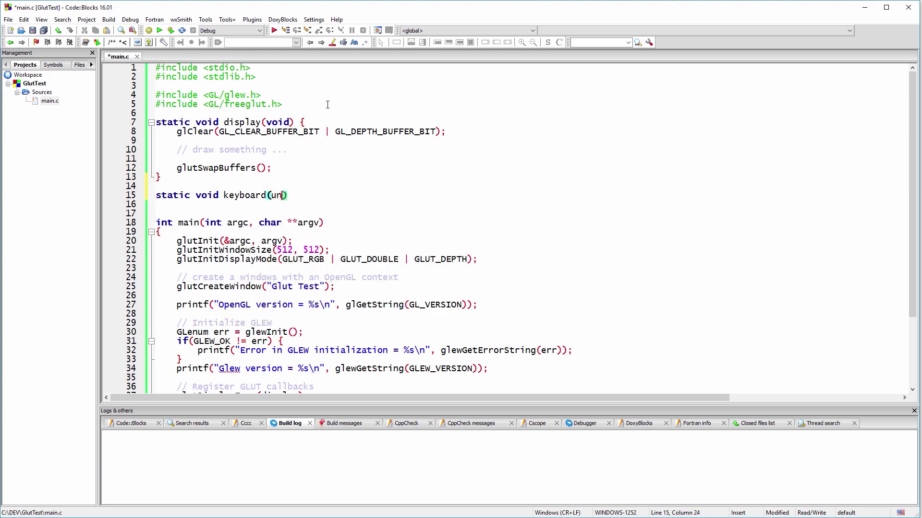
{"action": "type", "text": "igned char key, int x, int "}
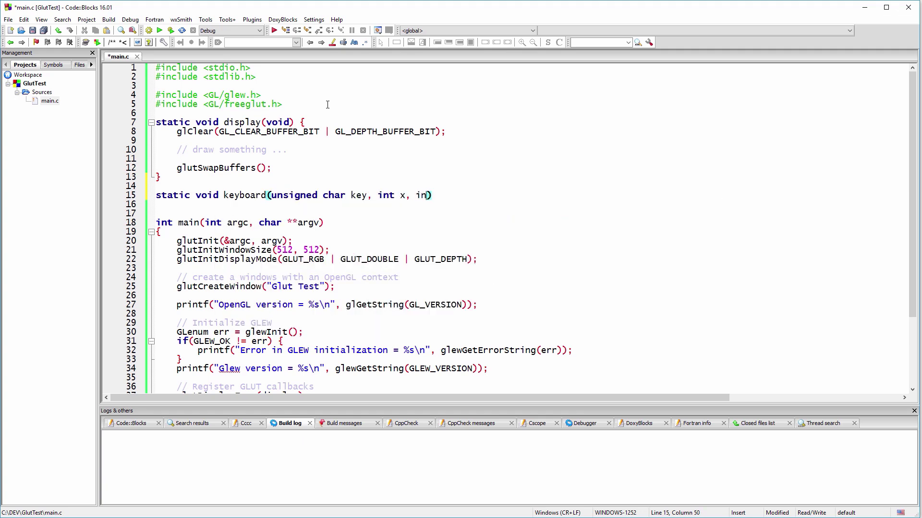
{"action": "type", "text": "y) {"}
- Write the keyboard(unsigned char key, int x, int y) body with an if(key == 'q') block
{"action": "key", "text": "Return"}
{"action": "key", "text": "Return"}
{"action": "key", "text": "Up"}
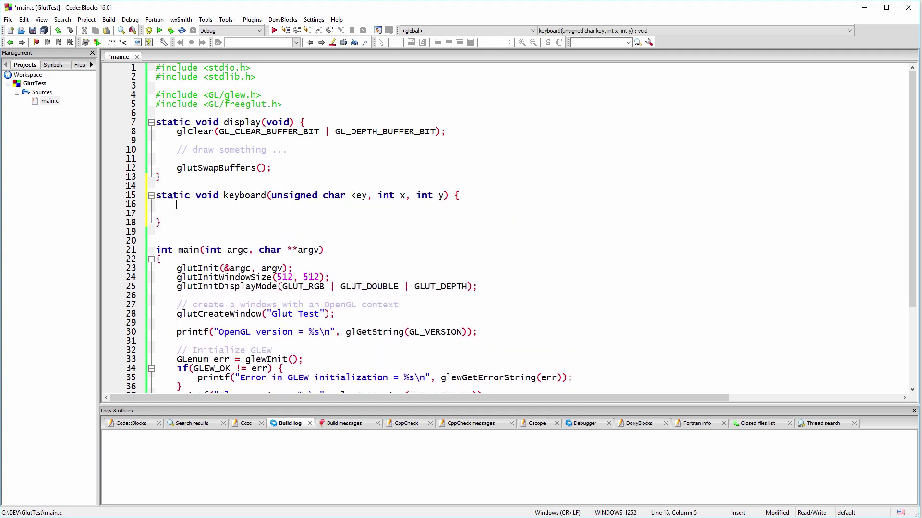
{"action": "type", "text": "if(key == 'q') {"}
{"action": "key", "text": "Return"}
{"action": "type", "text": "exit(0);"}
- Inside the if block print a pressed-q message and call exit(0), then save main.c
{"action": "key", "text": "Home"}
{"action": "key", "text": "Return"}
{"action": "key", "text": "Up"}
{"action": "key", "text": "Tab"}
{"action": "type", "text": "p"}
{"action": "key", "text": "BackSpace"}
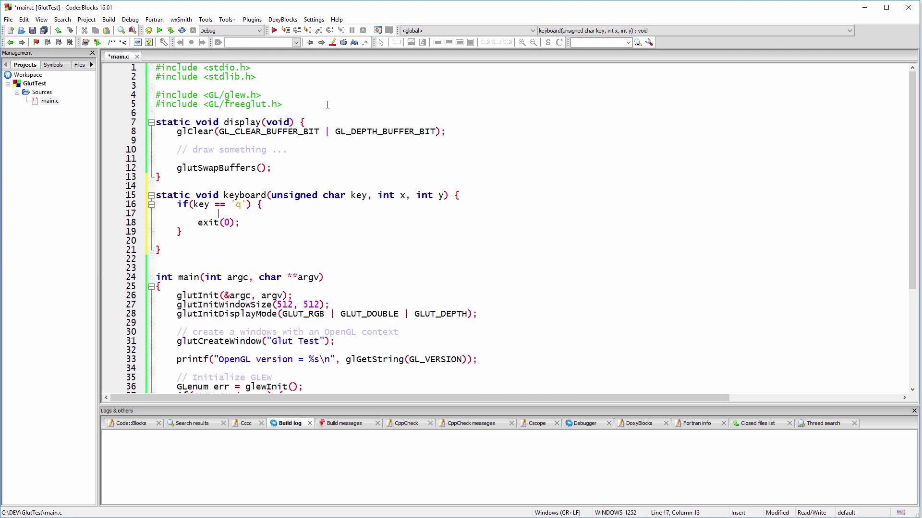
{"action": "type", "text": "printf(\"pressed %c key\\n\" )"}
{"action": "key", "text": "Left"}
{"action": "key", "text": "BackSpace"}
{"action": "key", "text": "Right"}
{"action": "type", "text": ";"}
{"action": "key", "text": "Down"}
{"action": "key", "text": "Down"}
{"action": "key", "text": "Delete"}
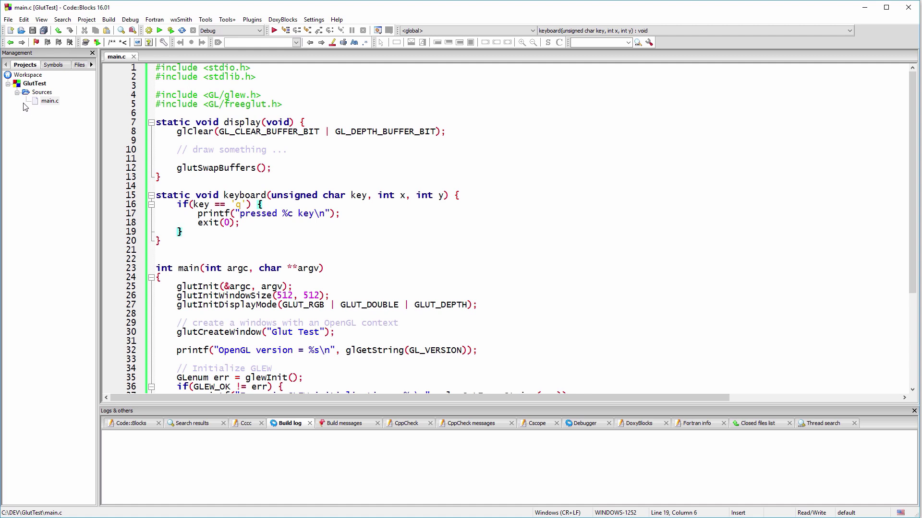
- Open GlutTest's Build options on the Linker settings page
{"action": "left_click", "coordinate": [29, 84]}
{"action": "right_click", "coordinate": [29, 86]}
{"action": "left_click", "coordinate": [69, 248]}
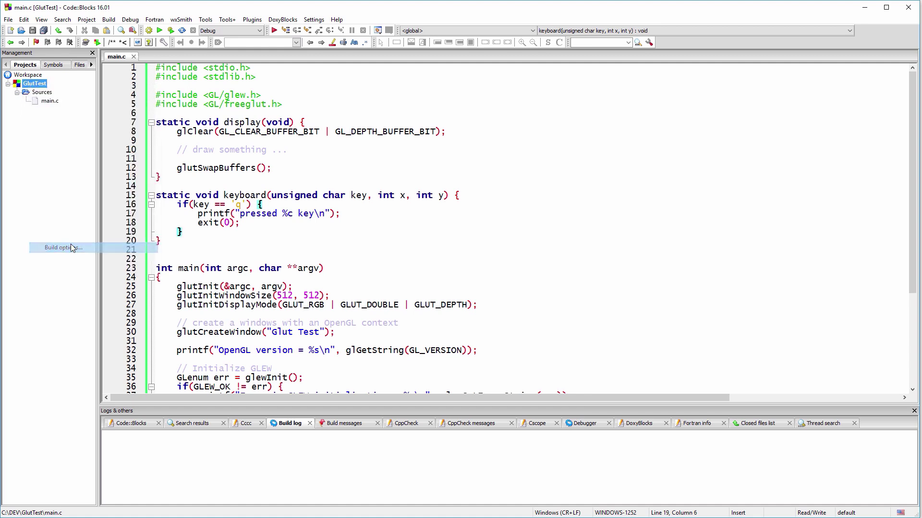
{"action": "left_click", "coordinate": [407, 222]}
- Add opengl32, freeglut and glew32 as link libraries, accept, and build and run the project
{"action": "left_click", "coordinate": [386, 300]}
{"action": "type", "text": "opengl32"}
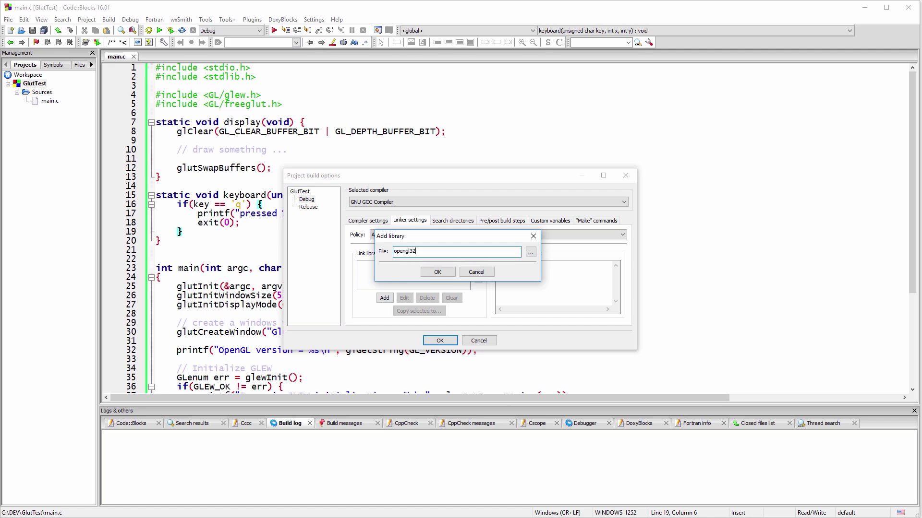
{"action": "left_click", "coordinate": [437, 273]}
{"action": "left_click", "coordinate": [384, 298]}
{"action": "type", "text": "freeglut"}
{"action": "left_click", "coordinate": [437, 273]}
{"action": "left_click", "coordinate": [386, 298]}
{"action": "type", "text": "glew32"}
{"action": "left_click", "coordinate": [436, 272]}
{"action": "left_click", "coordinate": [439, 341]}
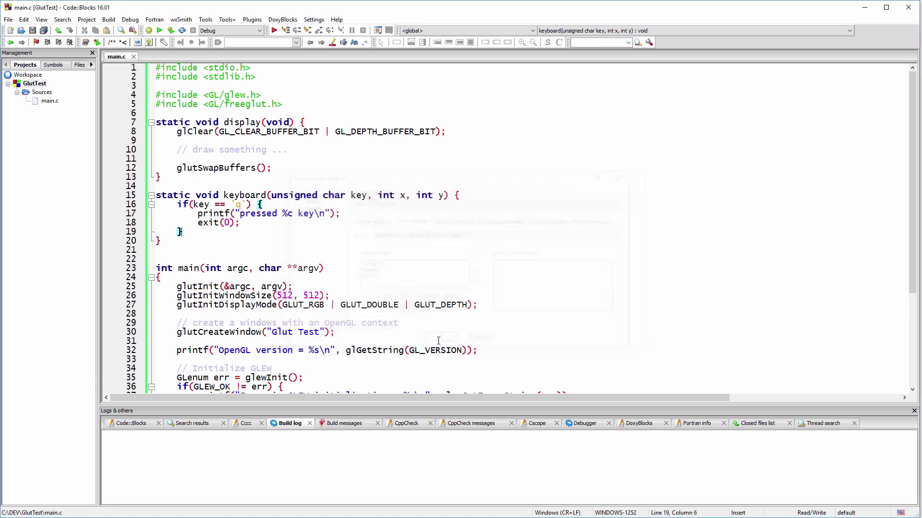
{"action": "left_click", "coordinate": [170, 32]}
- Correct GL_CLEAR_BUFFER_BIT on line 8 to GL_COLOR_BUFFER_BIT and save main.c
{"action": "left_click", "coordinate": [266, 131]}
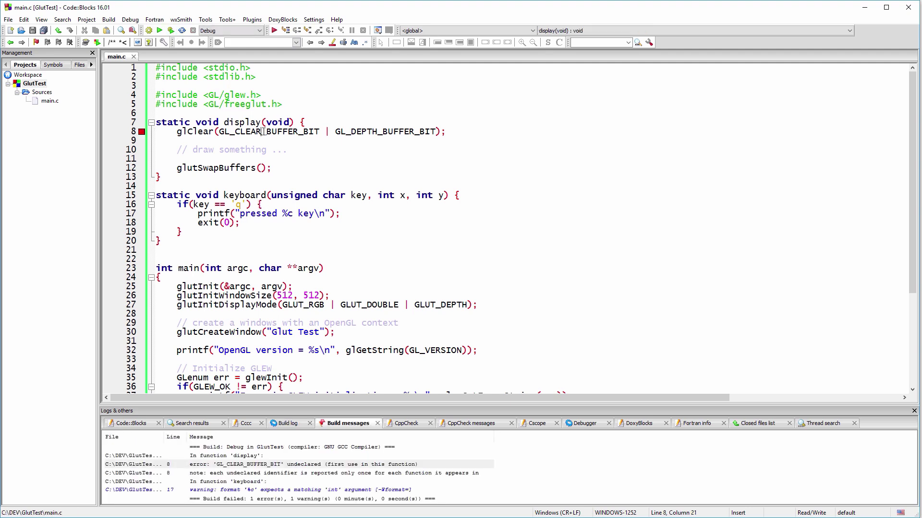
{"action": "key", "text": "BackSpace"}
{"action": "key", "text": "BackSpace"}
{"action": "key", "text": "BackSpace"}
{"action": "key", "text": "BackSpace"}
{"action": "type", "text": "OLOR"}
{"action": "key", "text": "Escape"}
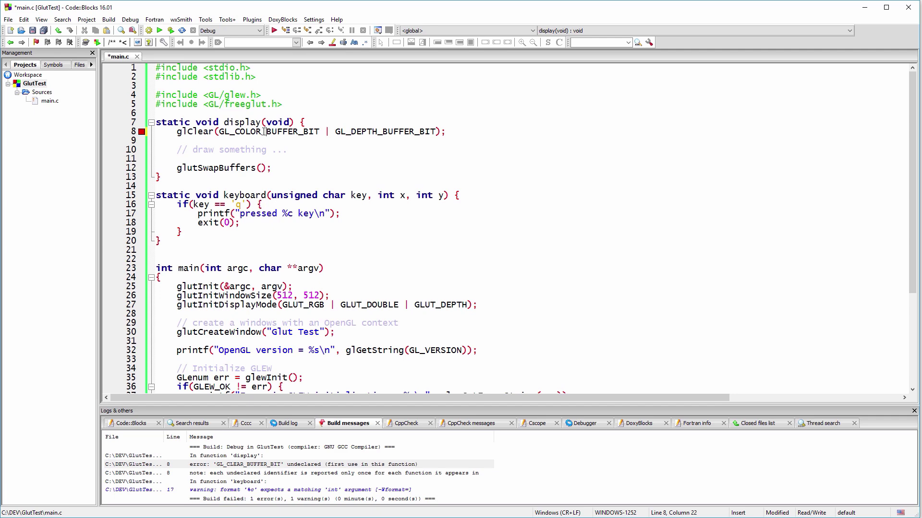
{"action": "key", "text": "ctrl+s"}
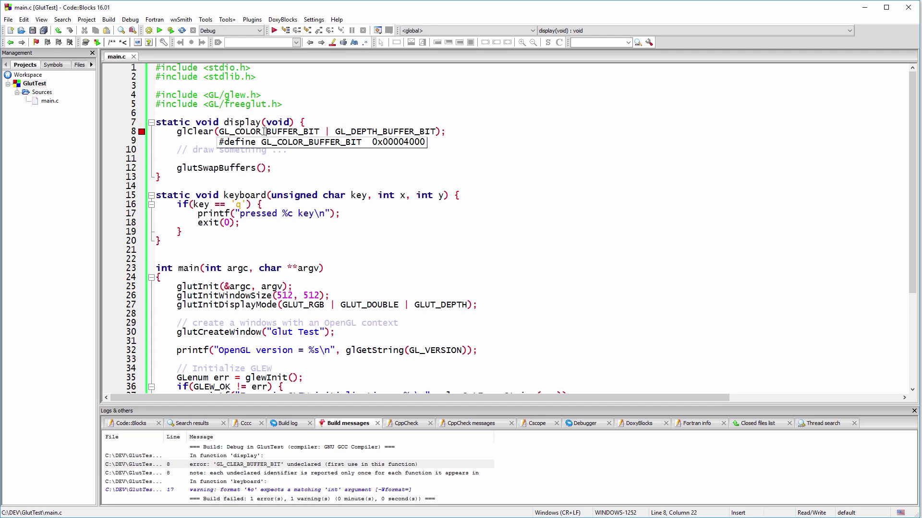
- Build and run GlutTest, view the red window and console version output, then quit with q
{"action": "left_click", "coordinate": [171, 31]}
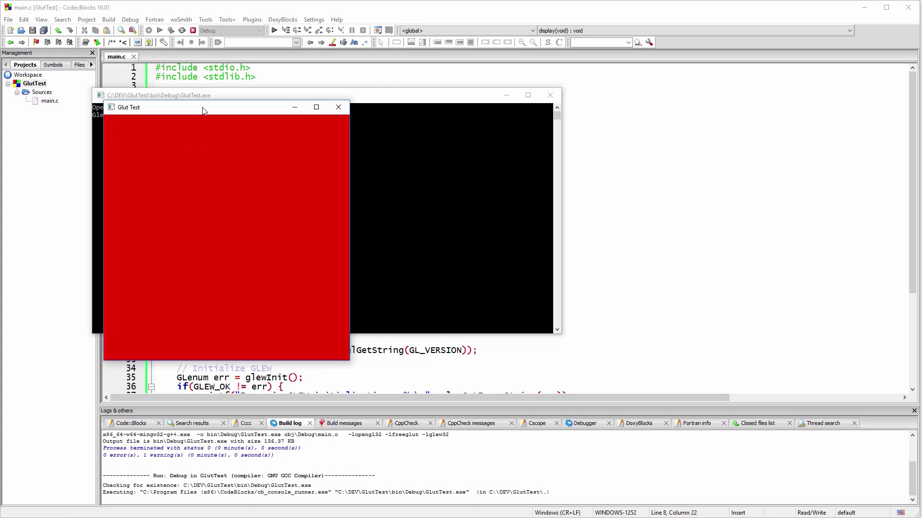
{"action": "left_click_drag", "start_coordinate": [203, 110], "coordinate": [438, 81]}
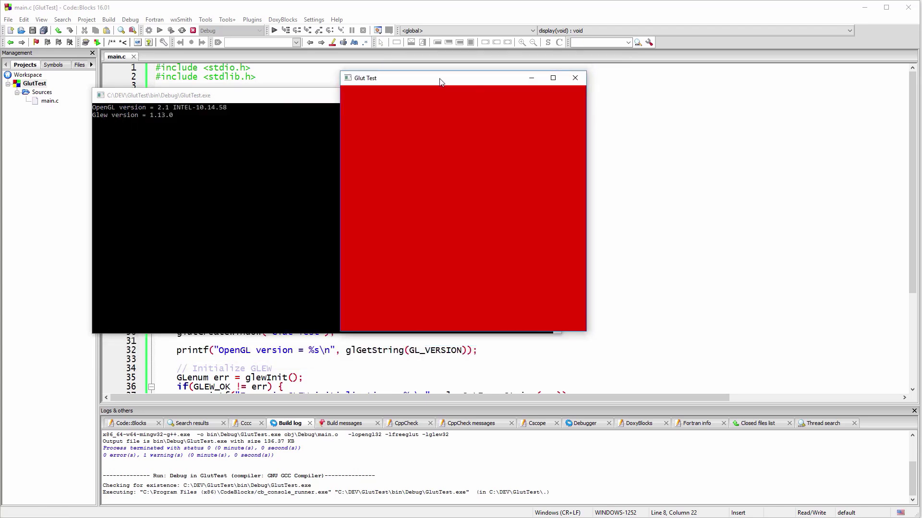
{"action": "left_click", "coordinate": [266, 211]}
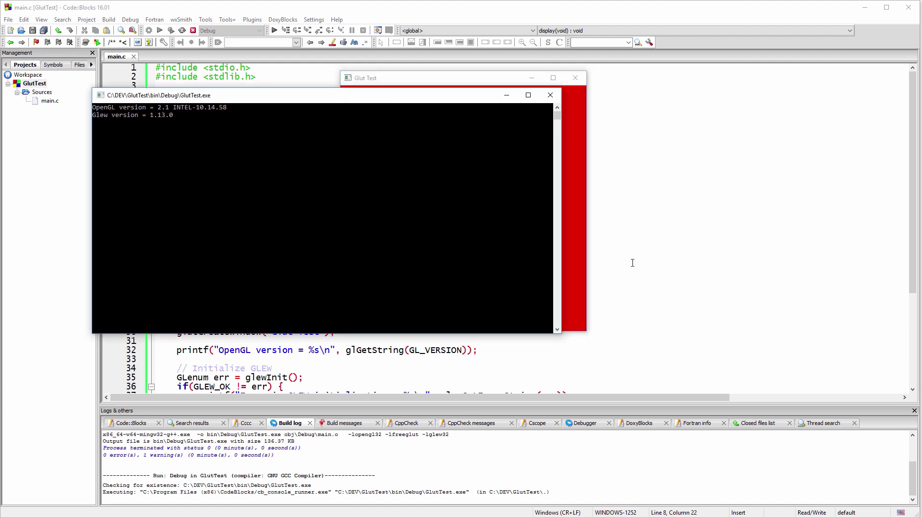
{"action": "left_click", "coordinate": [567, 255]}
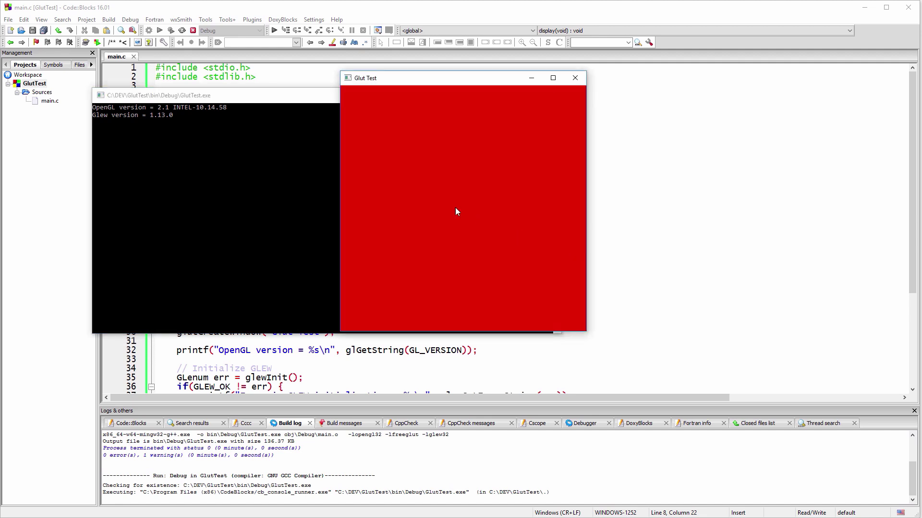
{"action": "key", "text": "Escape"}
{"action": "left_click", "coordinate": [306, 186]}
- Close the console, make the keyboard printf pass key as its character argument, and save main.c
{"action": "key", "text": "Escape"}
{"action": "key", "text": "Return"}
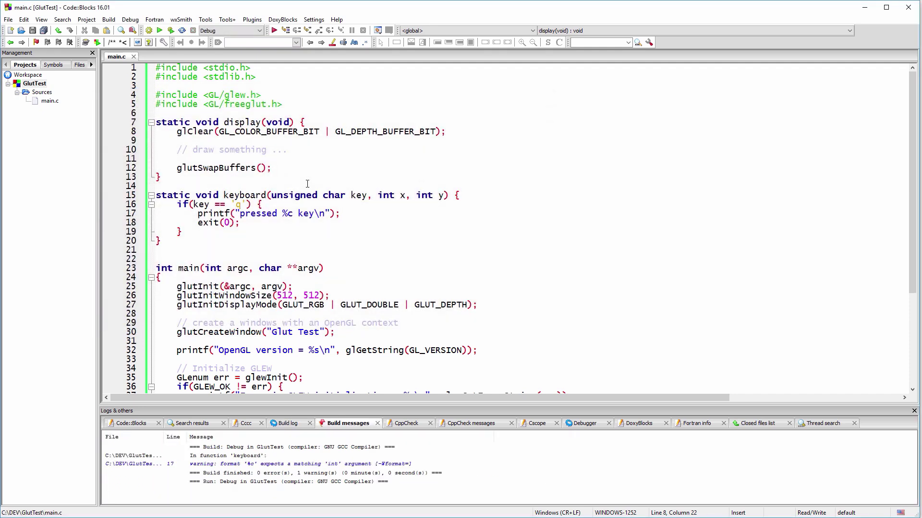
{"action": "left_click", "coordinate": [329, 213]}
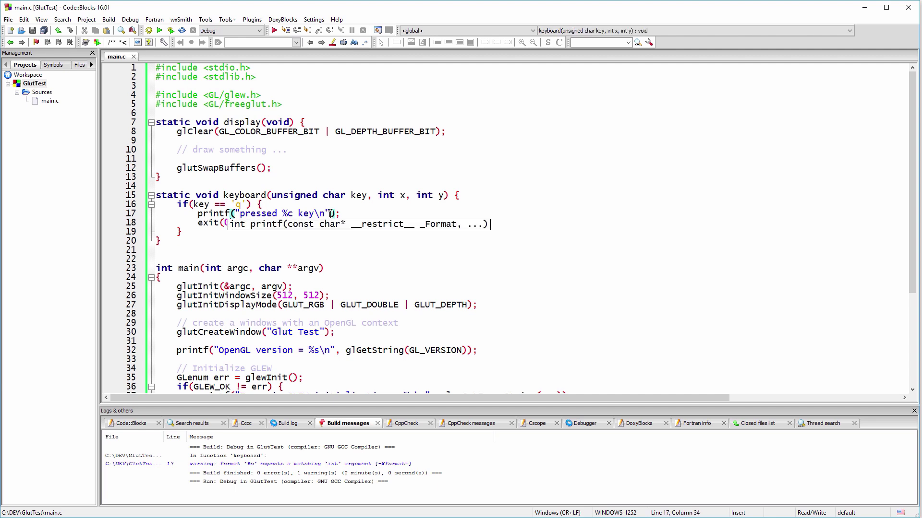
{"action": "type", "text": ", "}
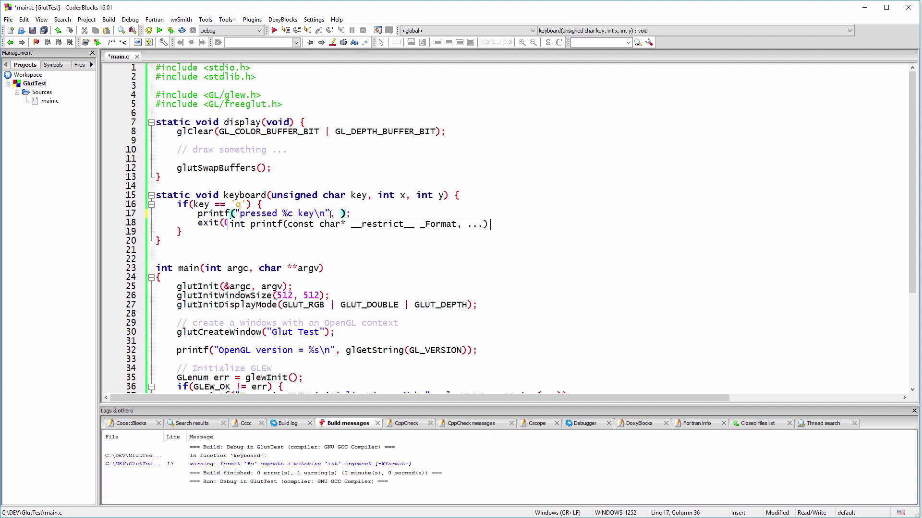
{"action": "type", "text": "key"}
{"action": "key", "text": "Escape"}
{"action": "key", "text": "Down"}
{"action": "key", "text": "ctrl+s"}
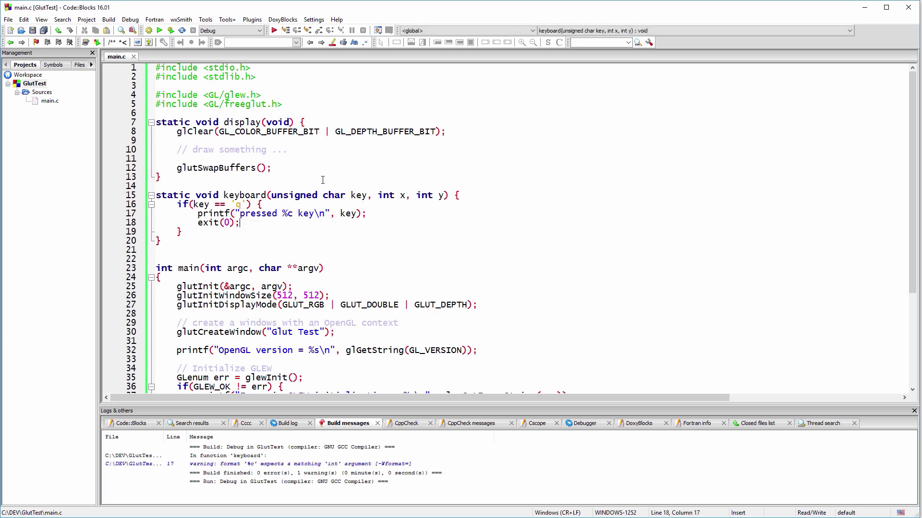
{"action": "left_click", "coordinate": [297, 151]}
- Add glColor3f(0.5f, 1.0f, 0.8f) and a glBegin(GL_QUADS)/glEnd() block under the draw comment
{"action": "key", "text": "Return"}
{"action": "type", "text": "glColor3f(0.5f, 1.0f, 0.8f);"}
{"action": "key", "text": "Return"}
{"action": "type", "text": "glBegin(GL_QUADS);"}
{"action": "key", "text": "Return"}
{"action": "type", "text": "glEnd()"}
{"action": "key", "text": "Home"}
{"action": "key", "text": "Return"}
{"action": "type", "text": "glVertex2f(-0.5f, -0.5f);"}
- List four glVertex2f vertices at ±0.5 inside the quad block and save main.c
{"action": "key", "text": "Return"}
{"action": "type", "text": "glVertex2f(0.5f, -0.5f);"}
{"action": "key", "text": "Return"}
{"action": "type", "text": "glVertex2f(0.5f, 0.5f);"}
{"action": "key", "text": "Return"}
{"action": "type", "text": "g"}
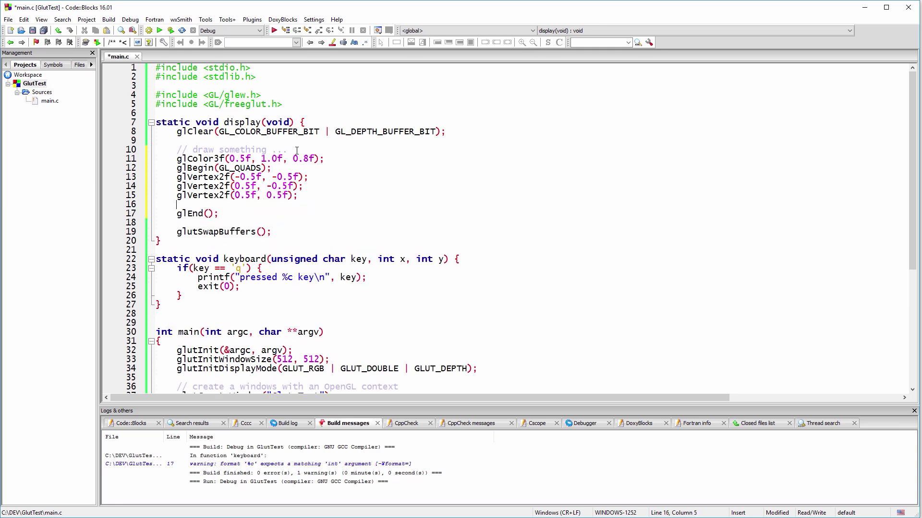
{"action": "type", "text": "lVertex2f(-0.5f, 0.5f);"}
{"action": "key", "text": "ctrl+s"}
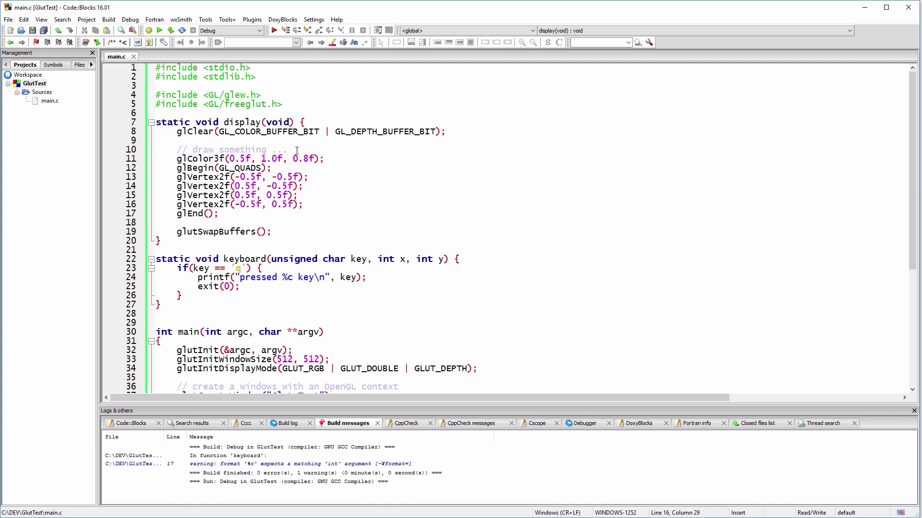
- Build and run GlutTest, then move its green-square window beside the console output
{"action": "left_click", "coordinate": [172, 31]}
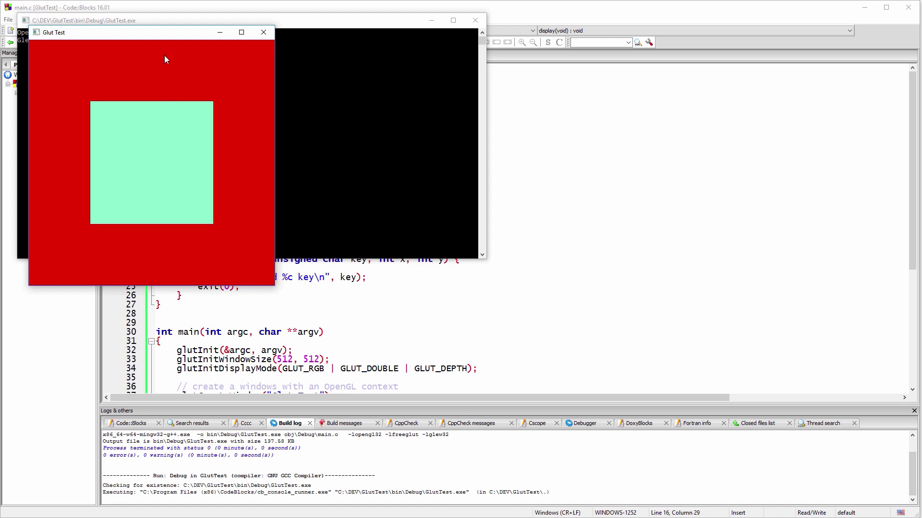
{"action": "left_click_drag", "start_coordinate": [165, 32], "coordinate": [421, 32]}
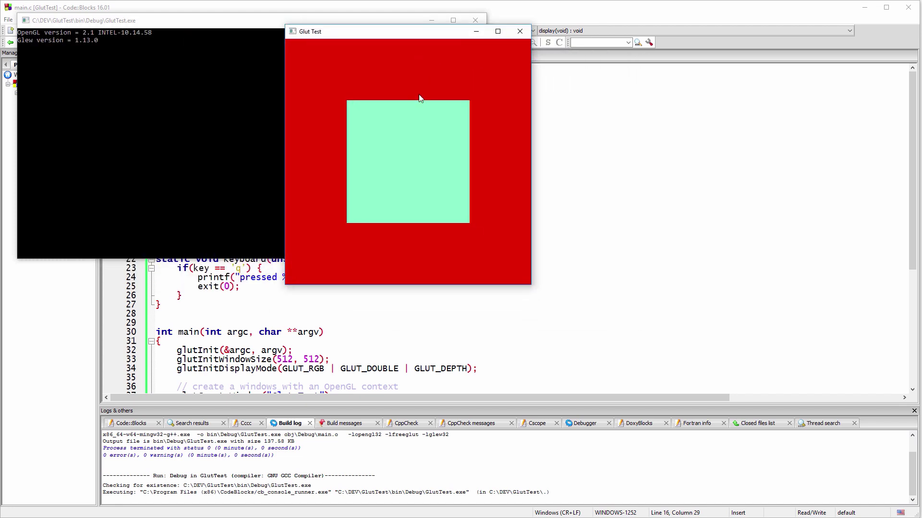